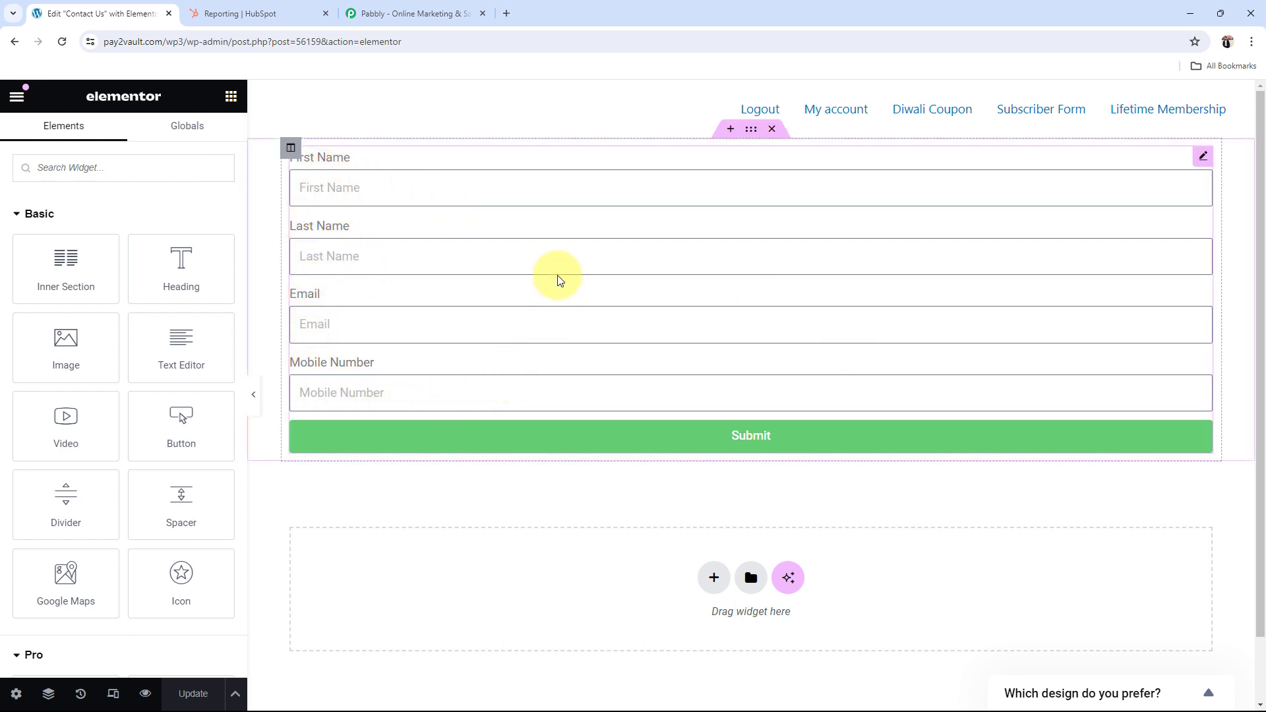
left_click(218, 8)
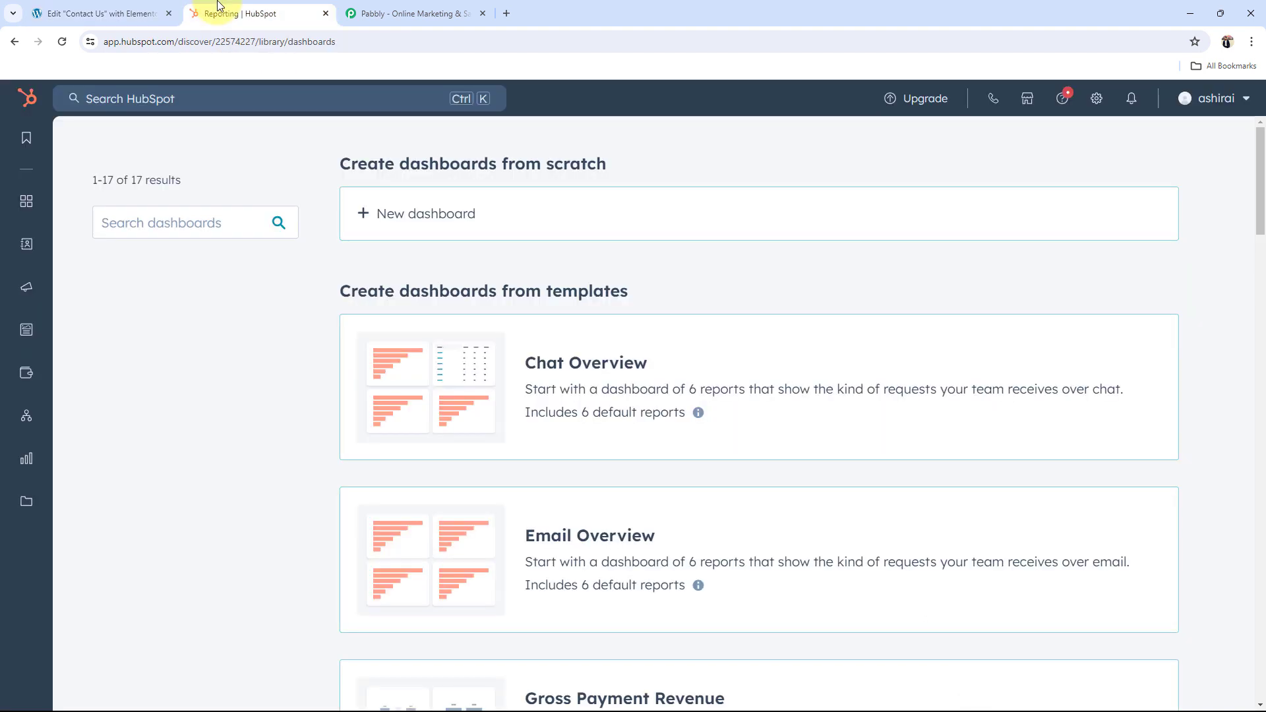
left_click(108, 8)
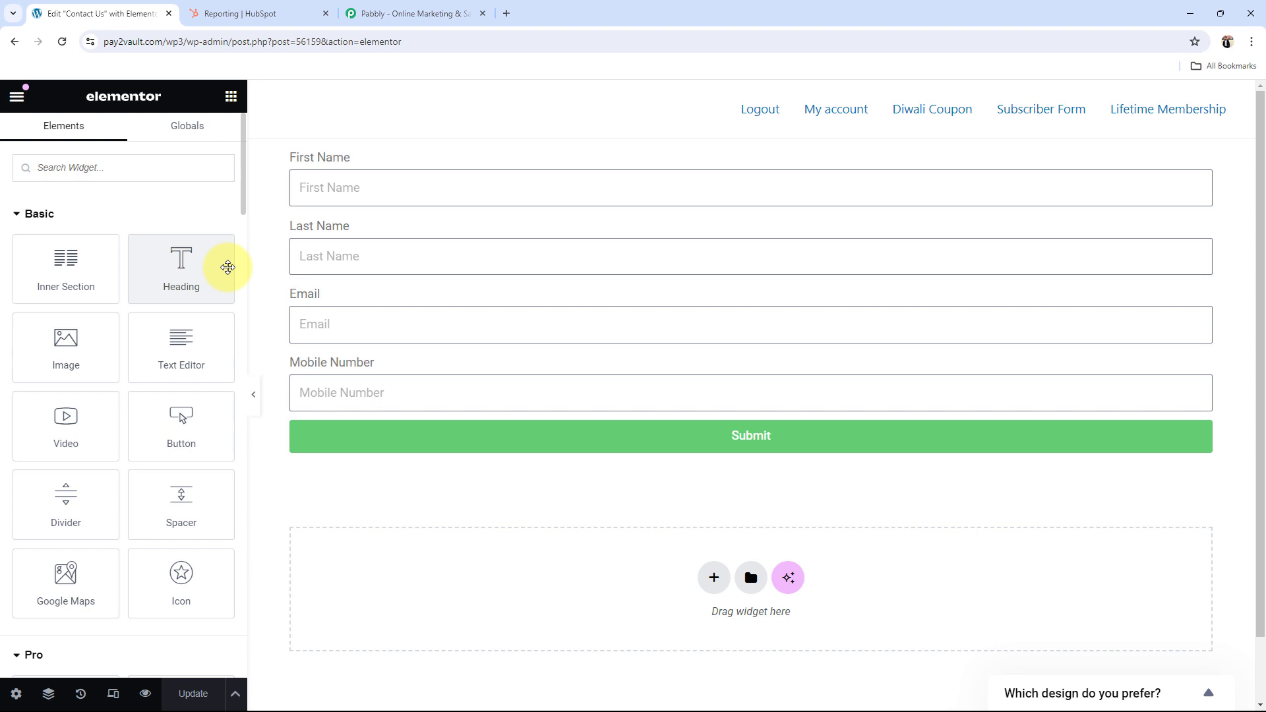
Step: Switch to the Pabbly website, go to the All Pabbly Apps page and open Pabbly Connect
left_click(406, 12)
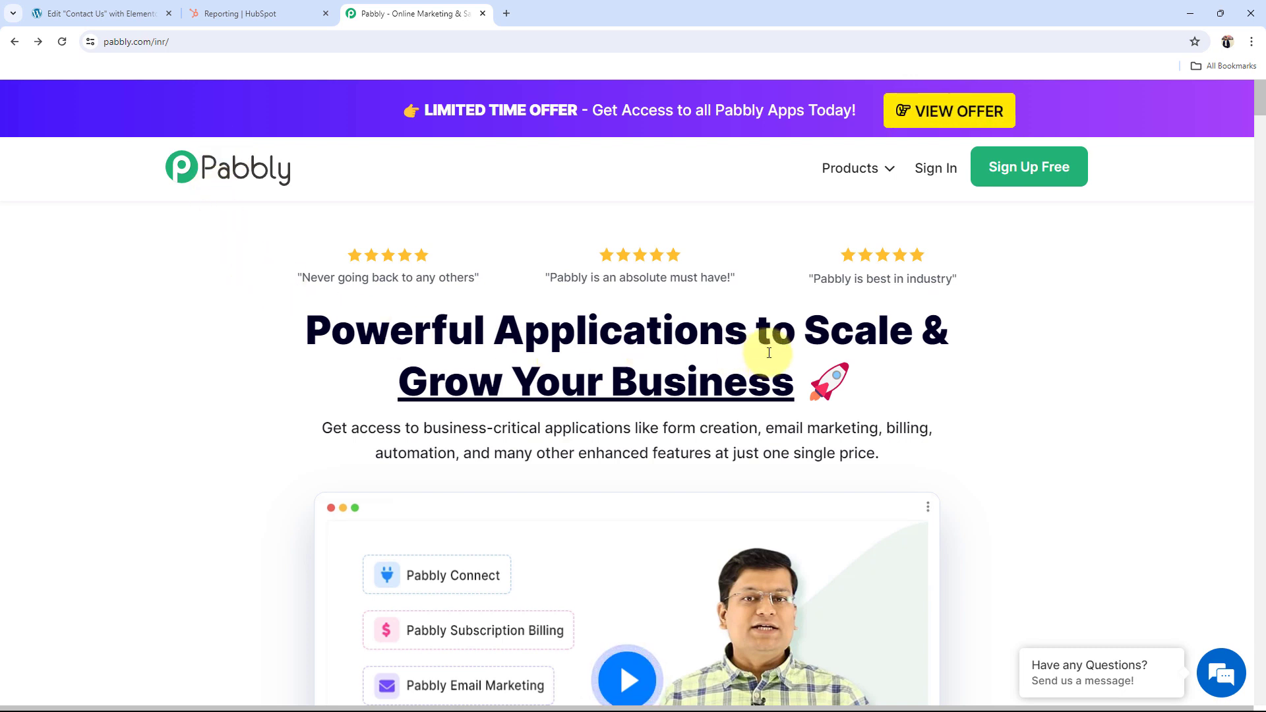
left_click_drag(533, 329, 698, 329)
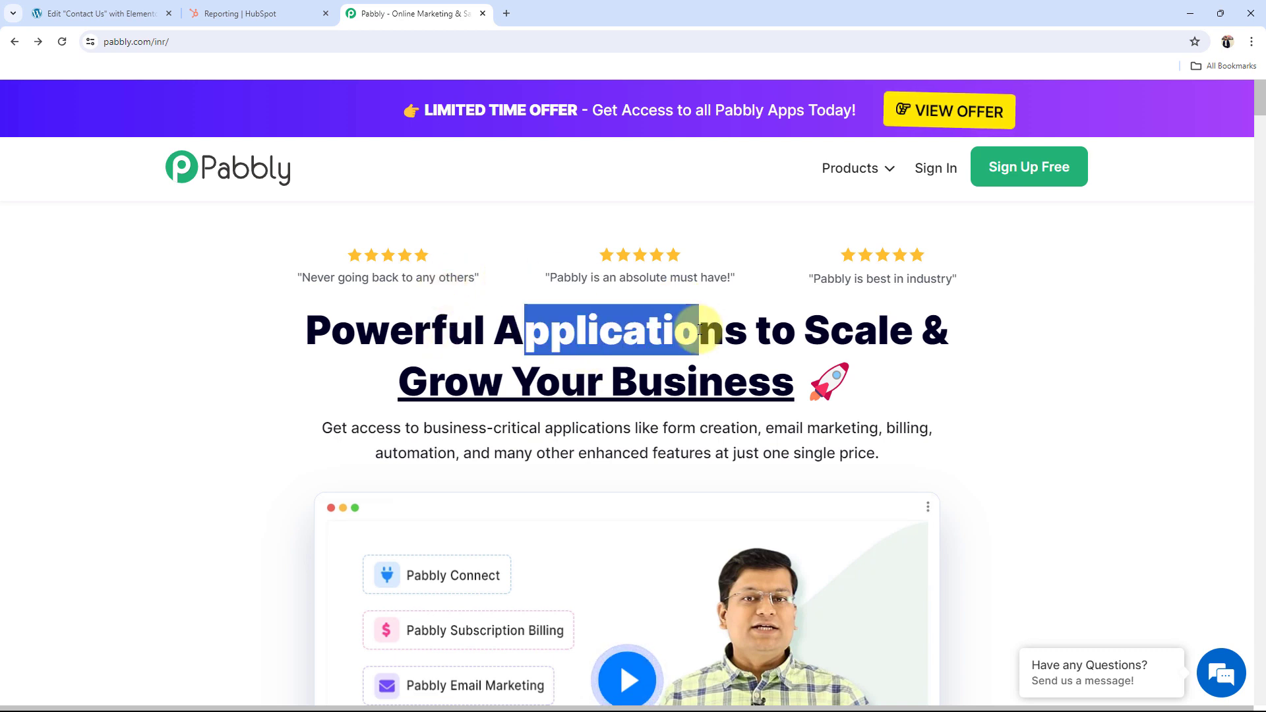
left_click(976, 372)
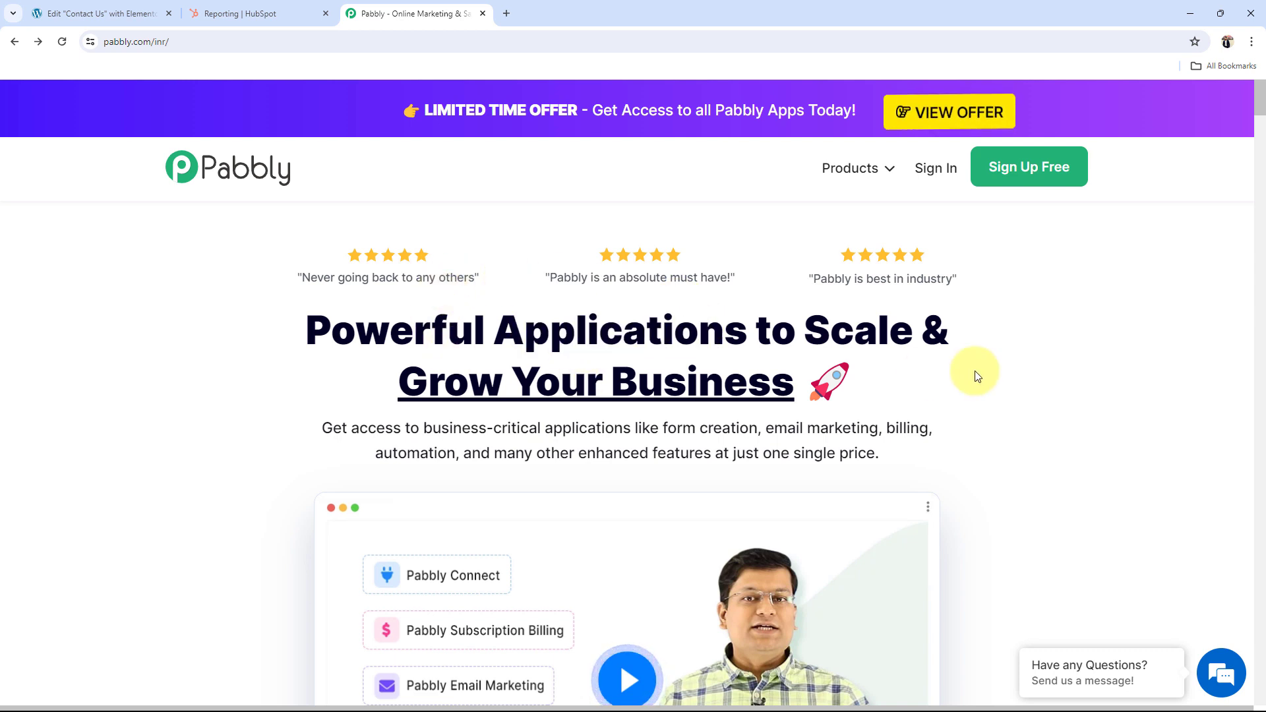
left_click(1056, 190)
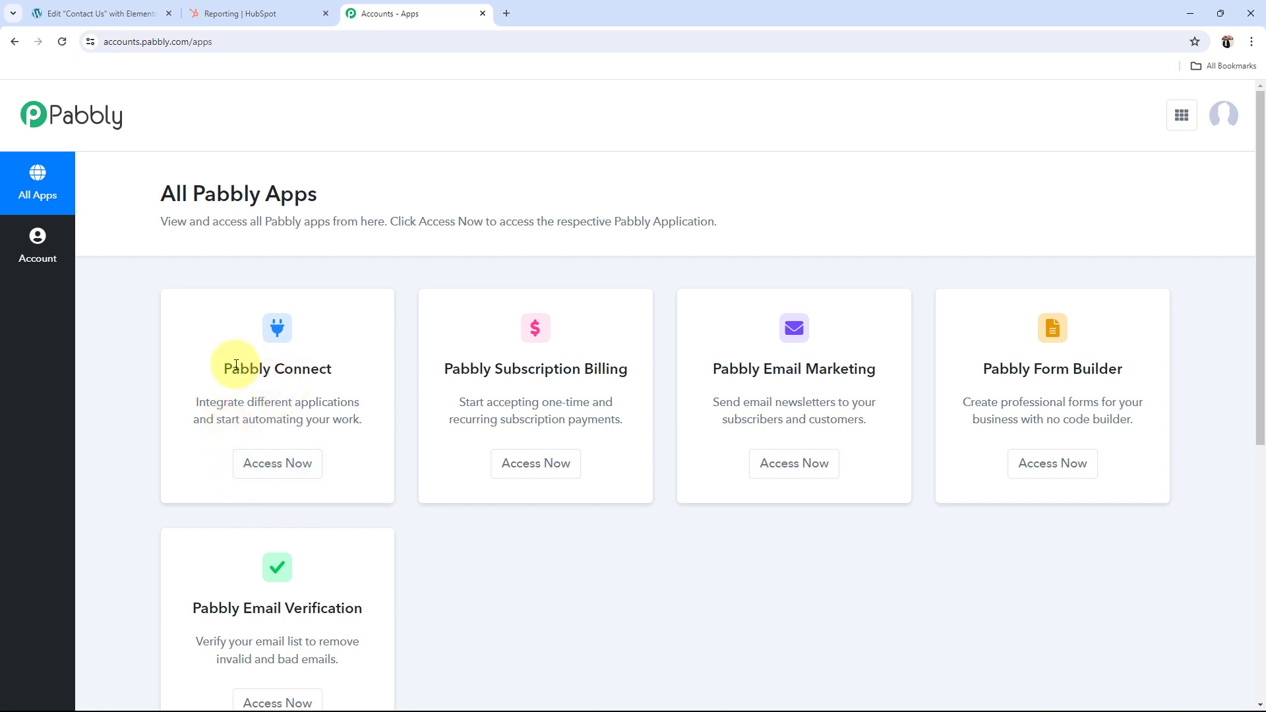
left_click_drag(231, 369, 362, 367)
left_click(268, 474)
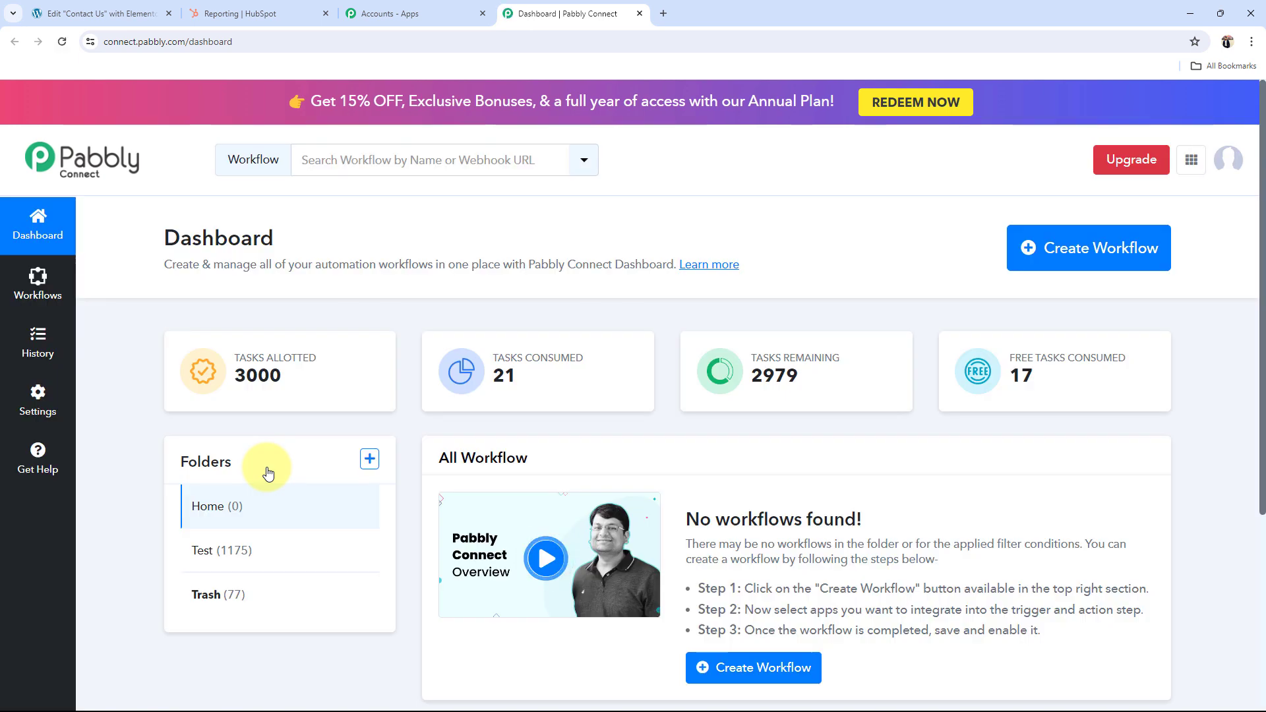
Step: Create a workflow named "Create HubSpot Contact for New Elementor Form Submission" in the Home folder
left_click_drag(116, 224, 411, 240)
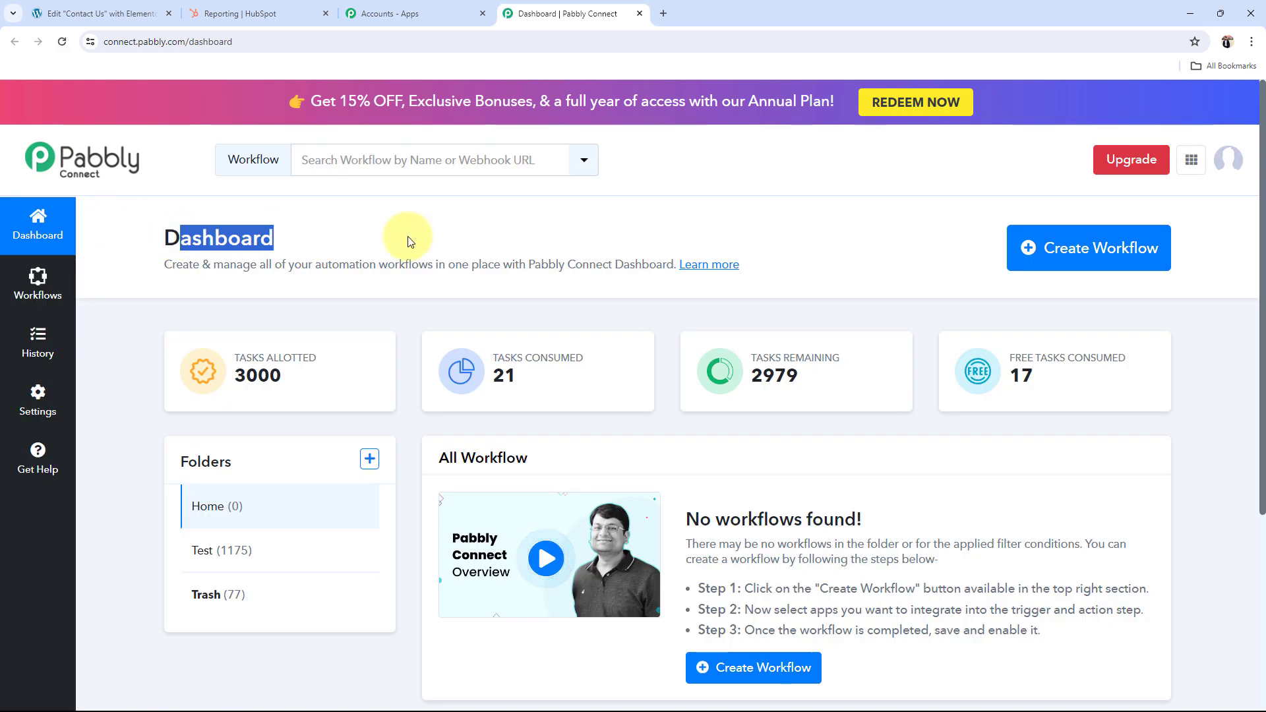
left_click(438, 240)
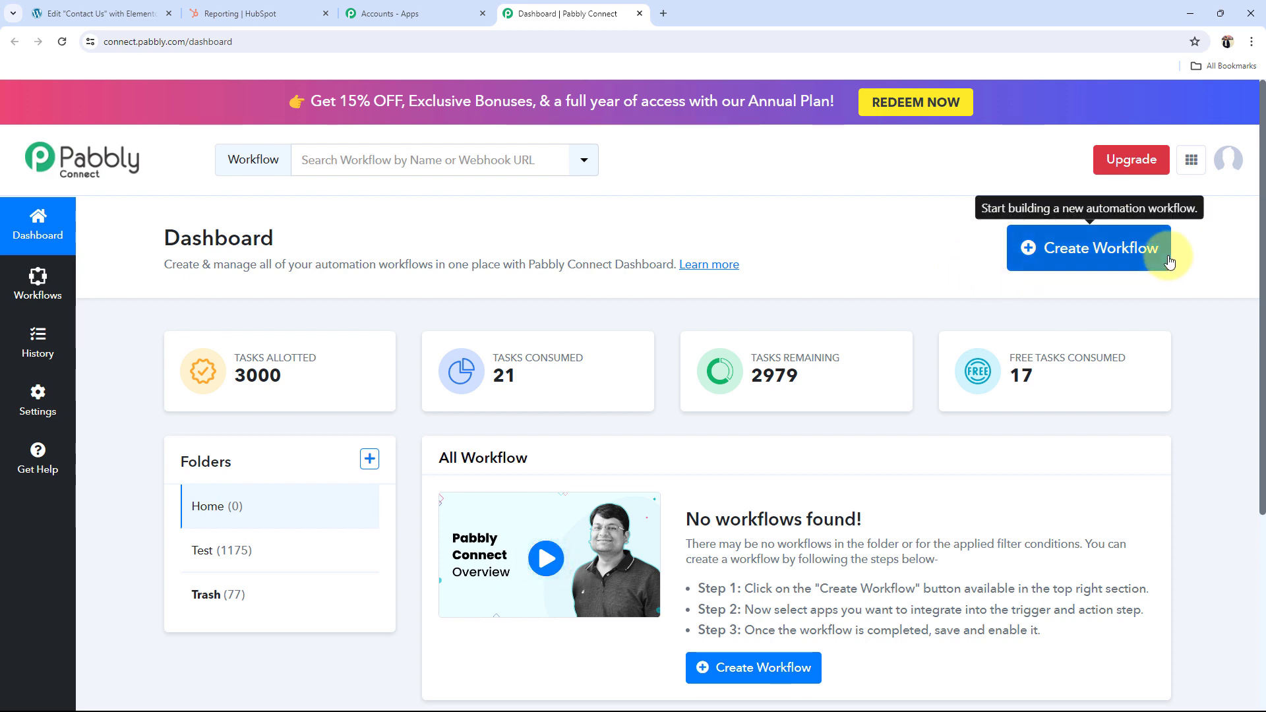
left_click(1123, 249)
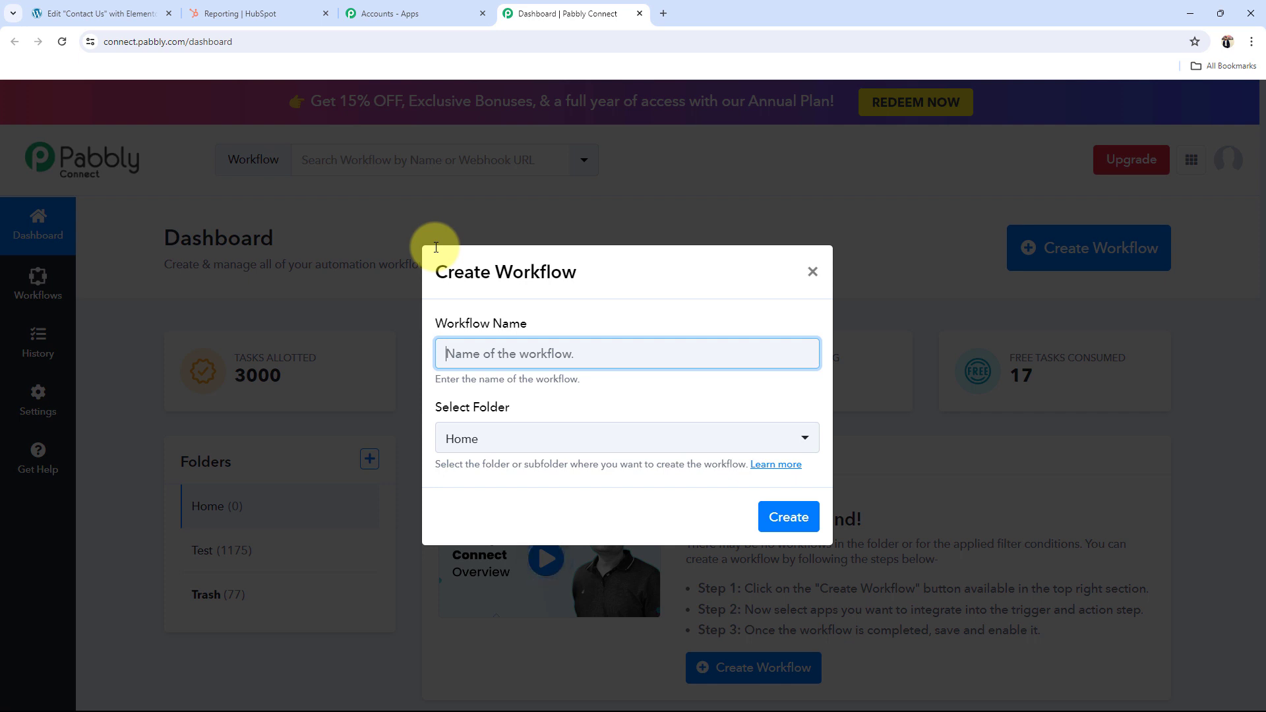
type("Create HubSpot Contact for New Elementor Form Submission")
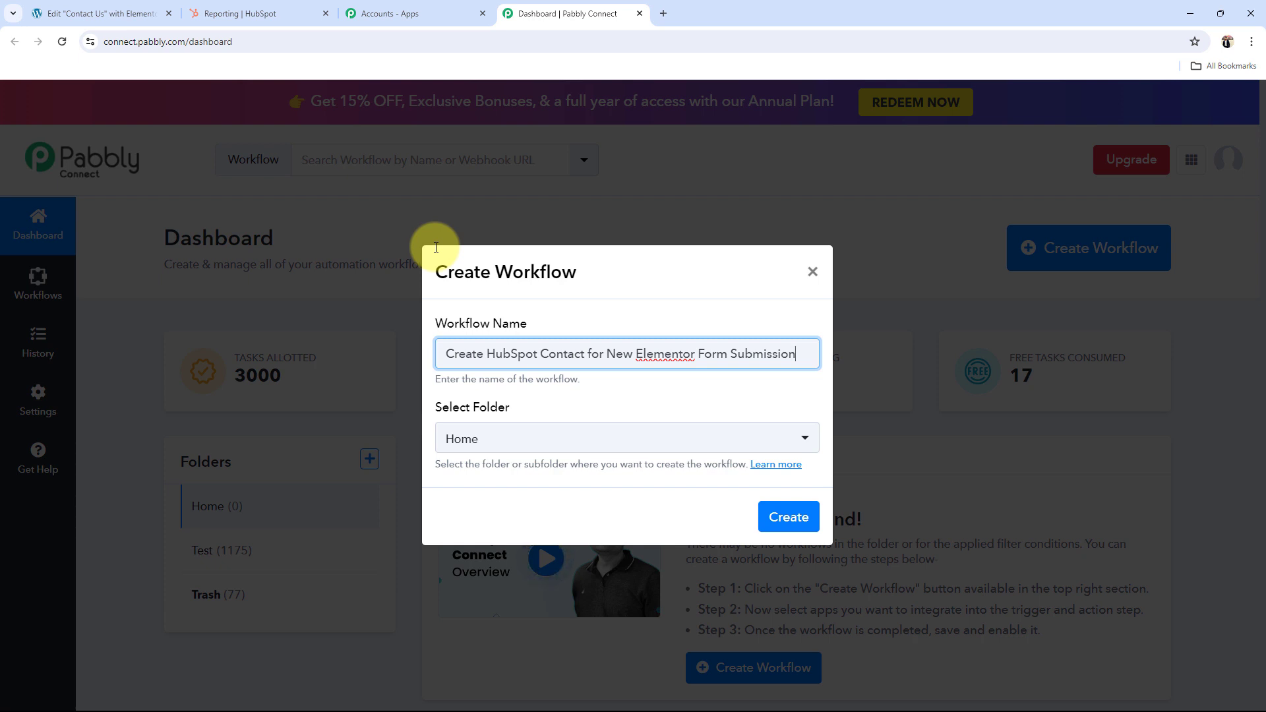
left_click(495, 442)
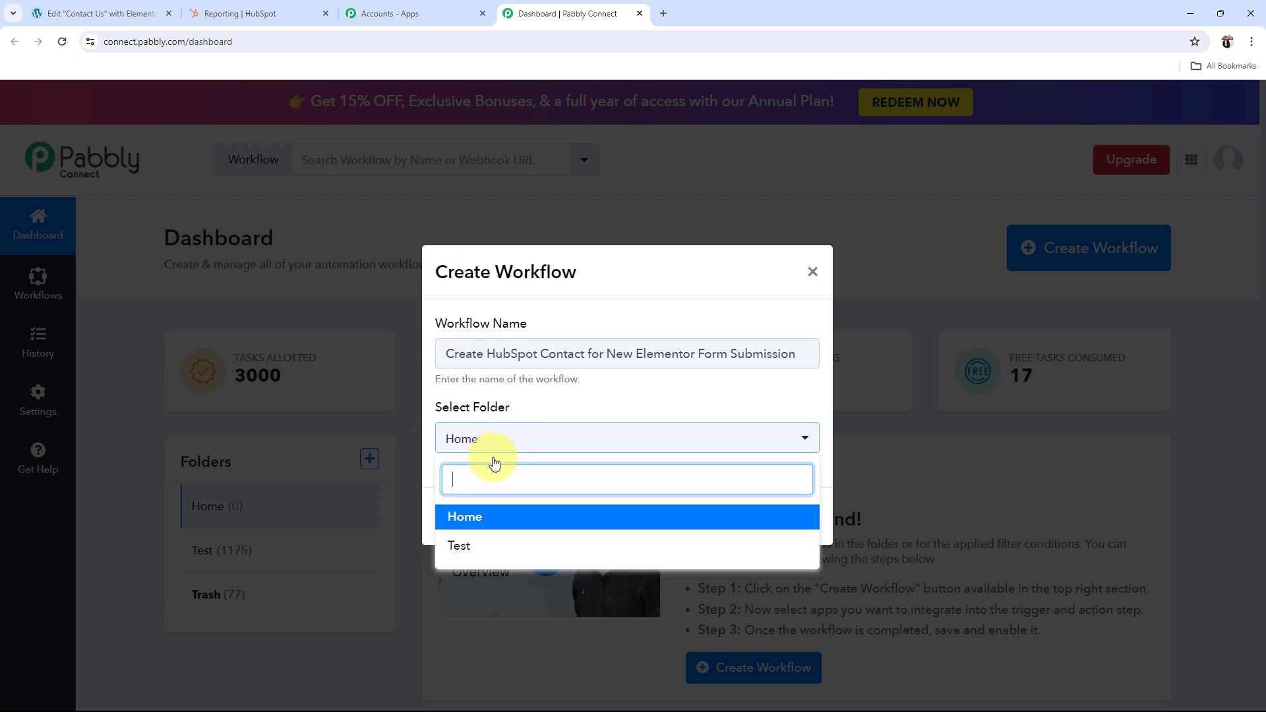
left_click(462, 517)
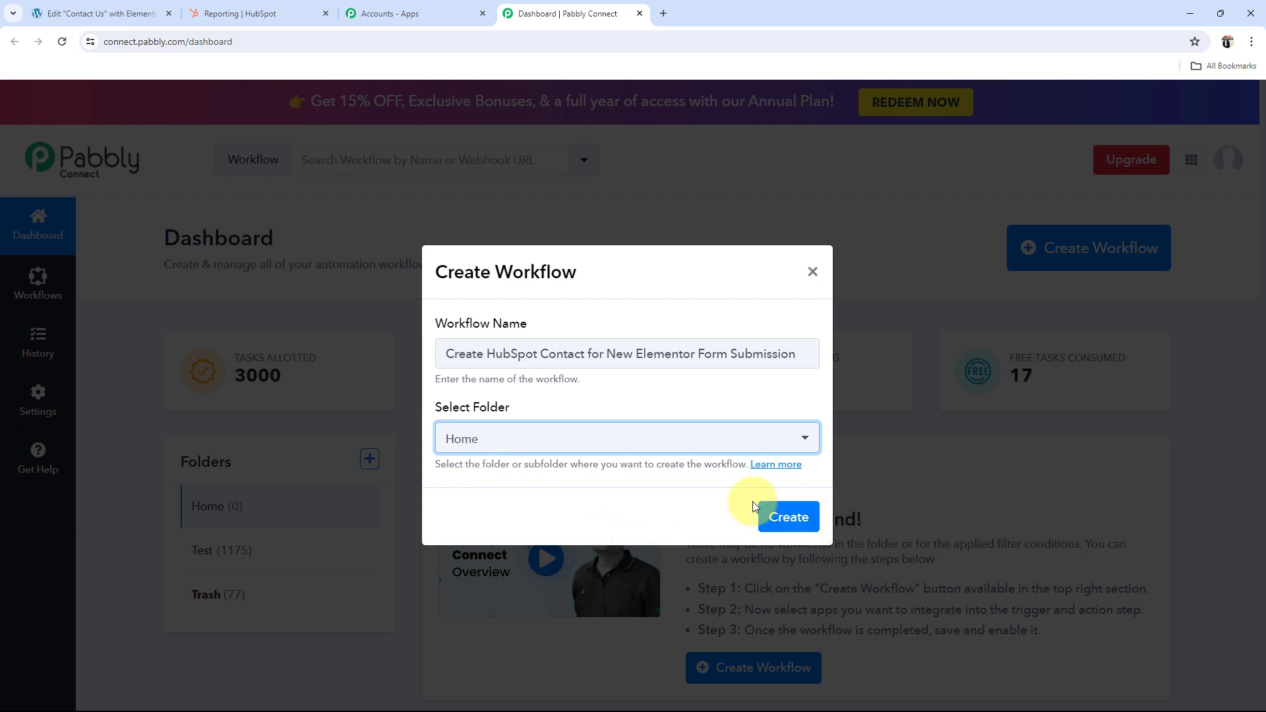
left_click(775, 515)
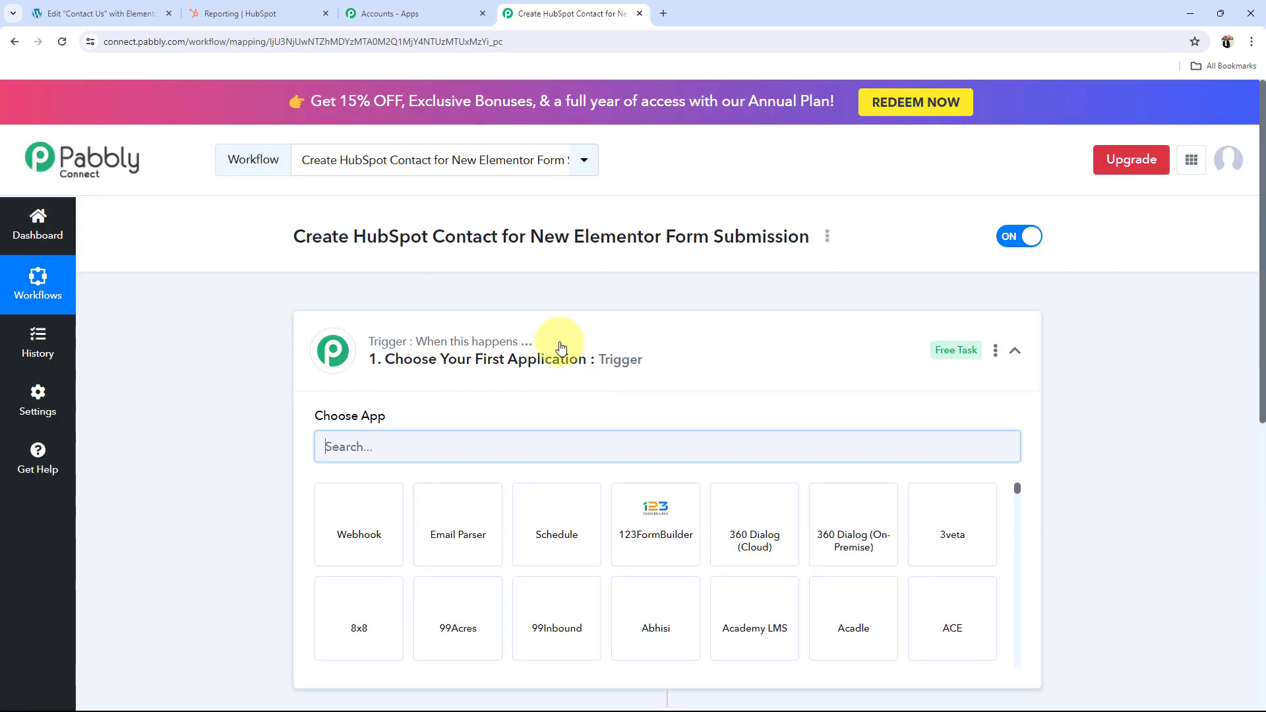
left_click(561, 347)
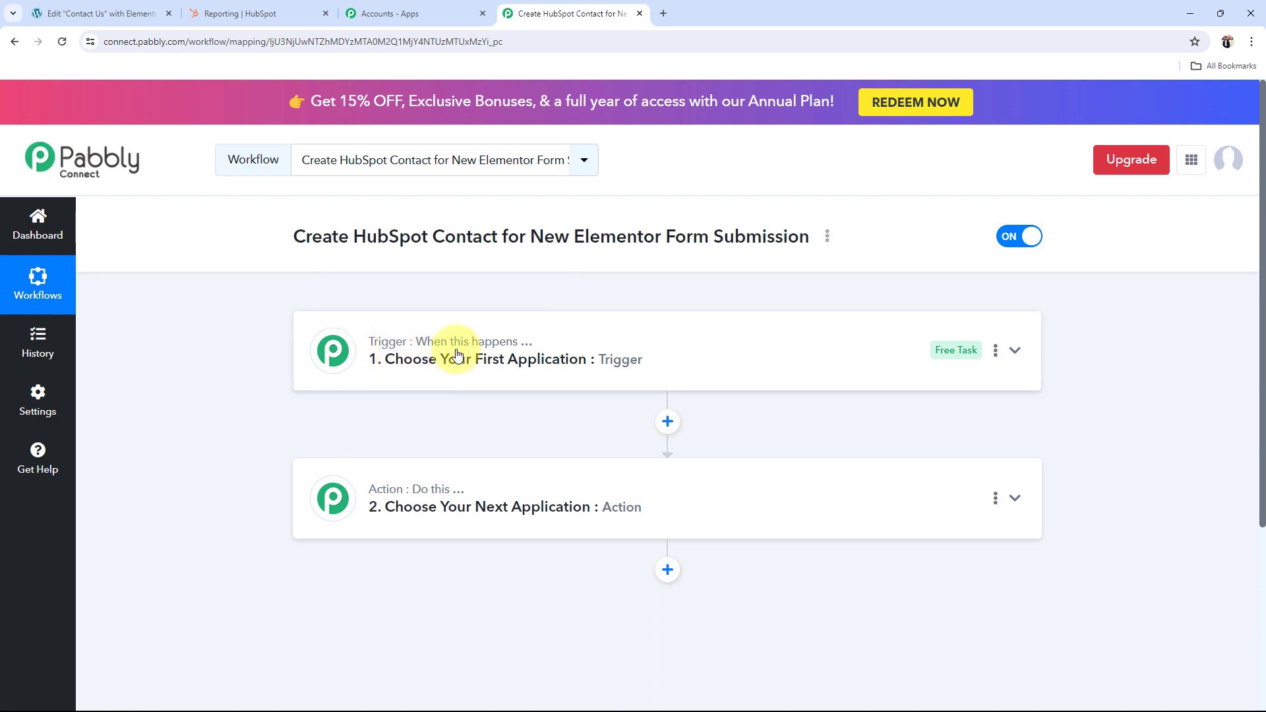
mouse_move(496, 352)
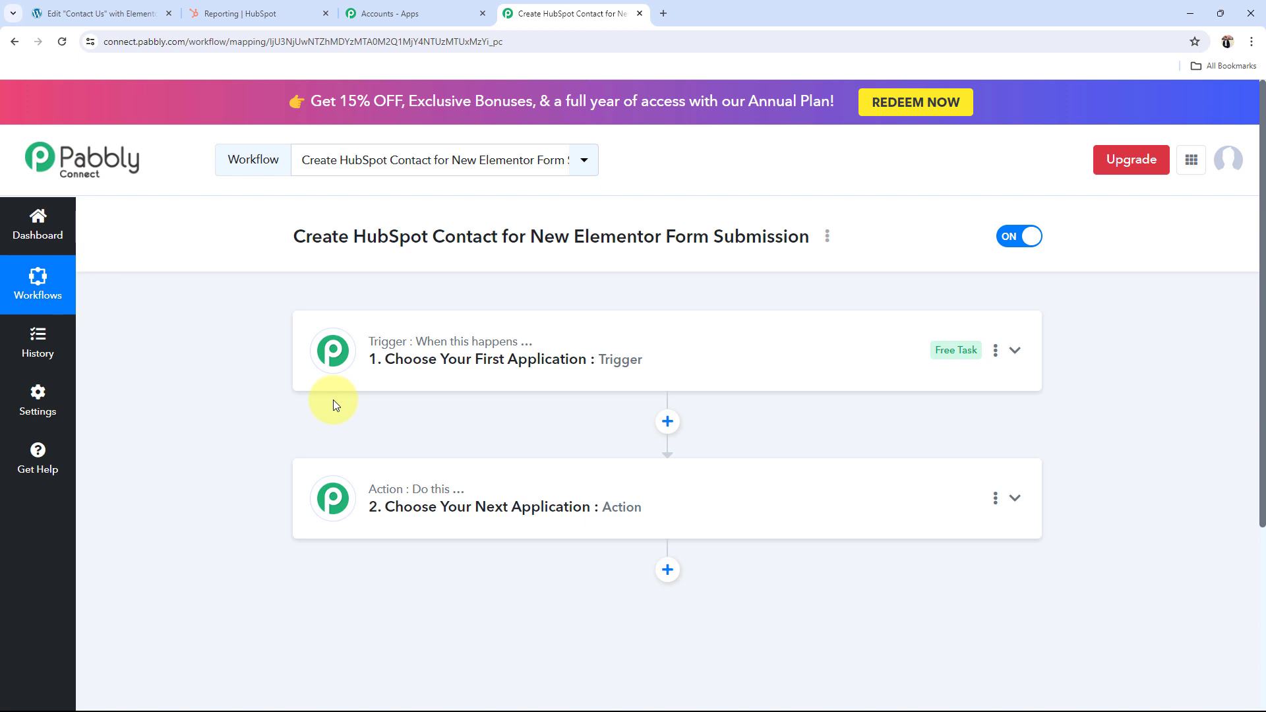
left_click(129, 13)
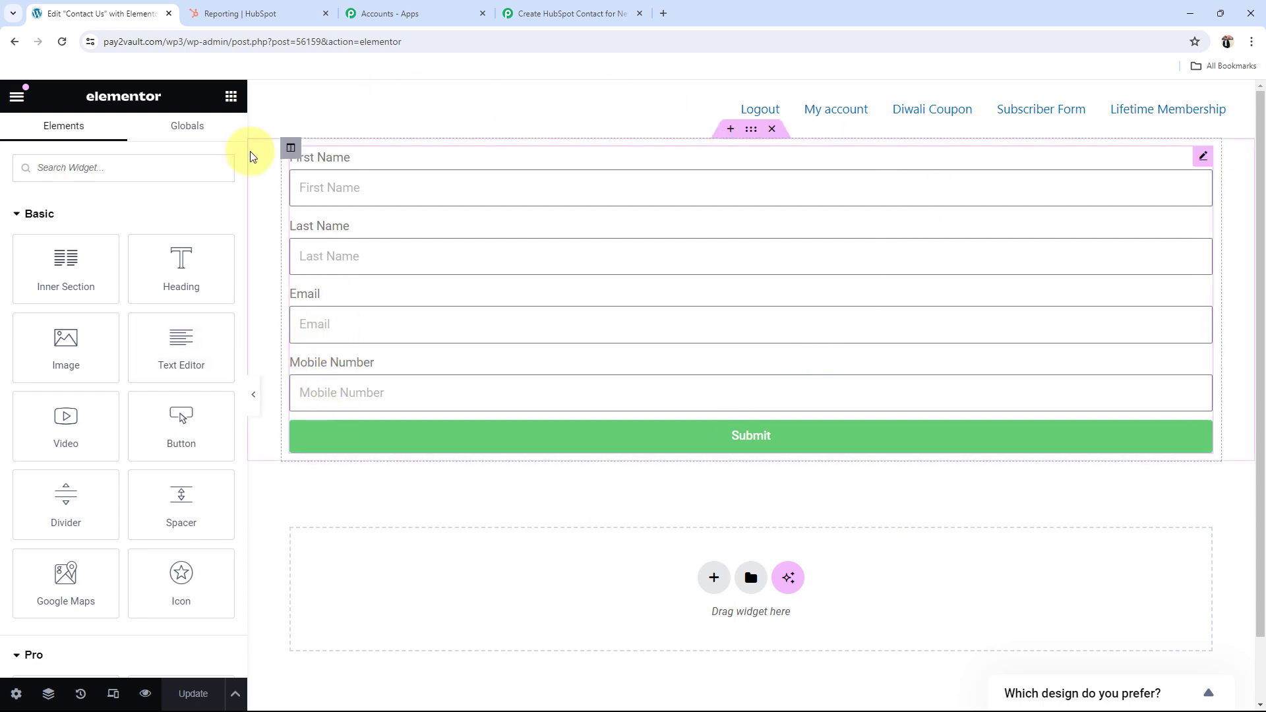
left_click(239, 13)
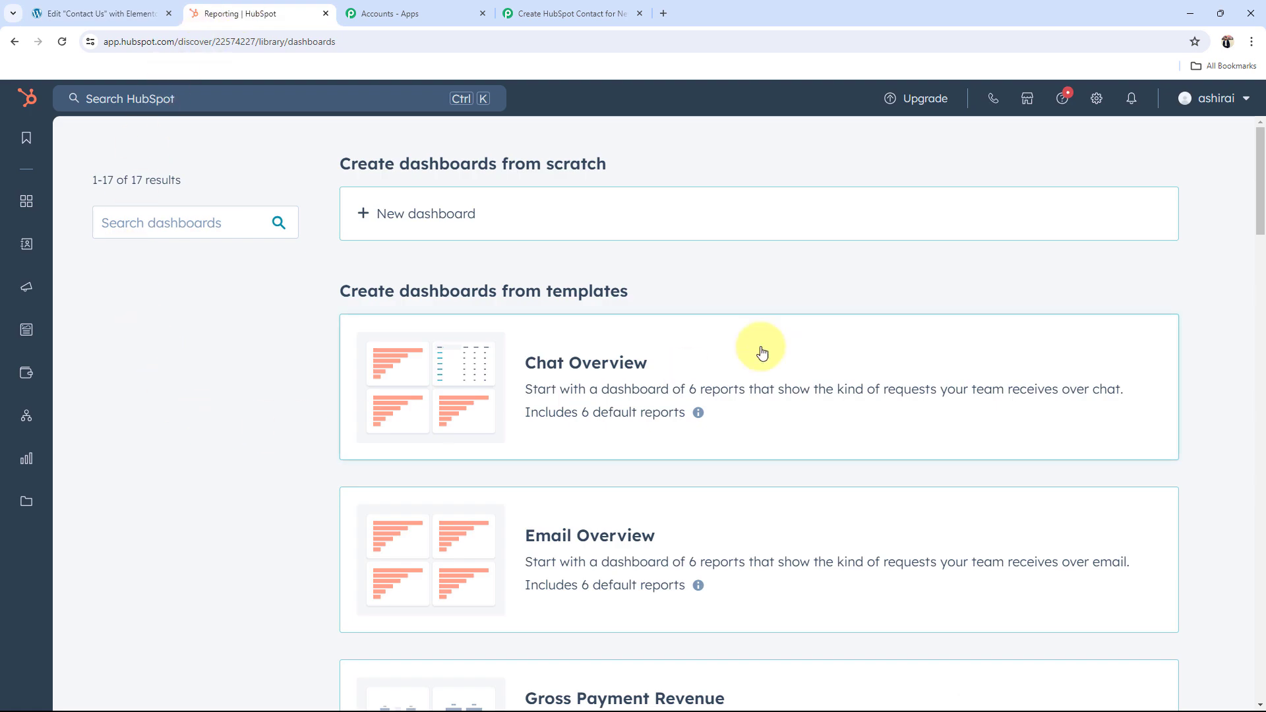
left_click(576, 14)
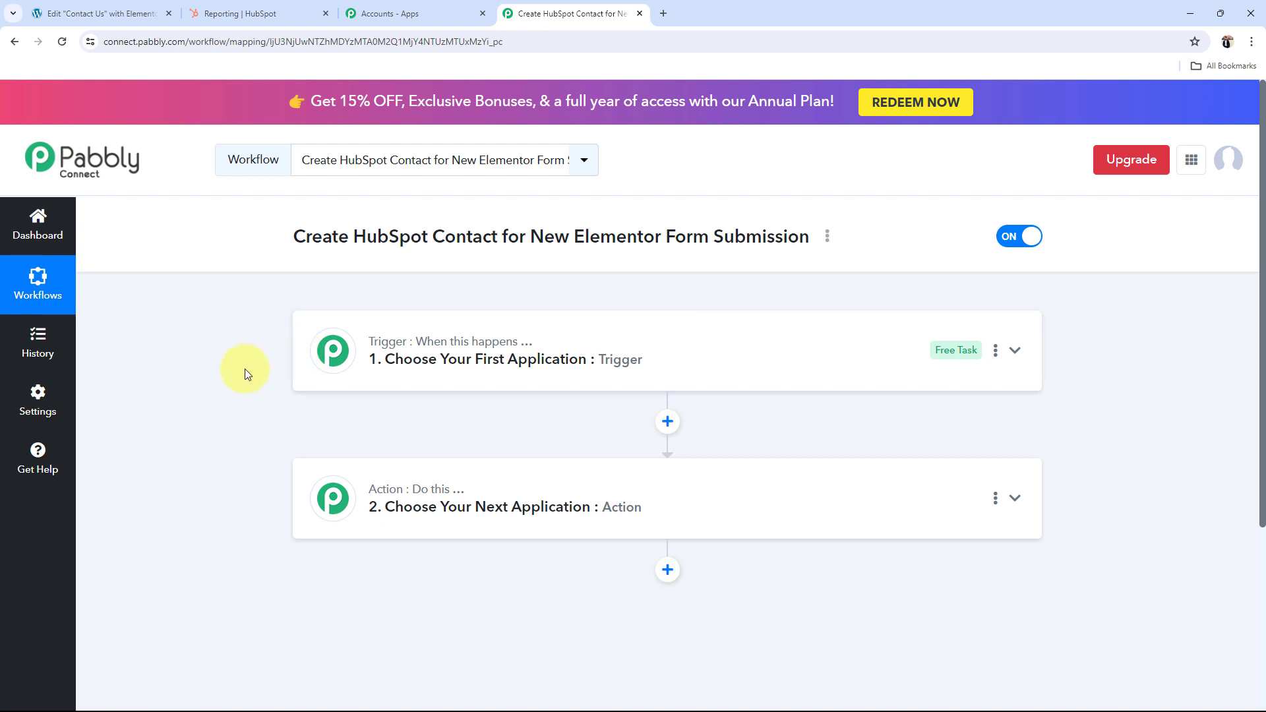
Step: Set the workflow's trigger app to Elementor with the trigger event New Form Submission
left_click(330, 343)
left_click(374, 447)
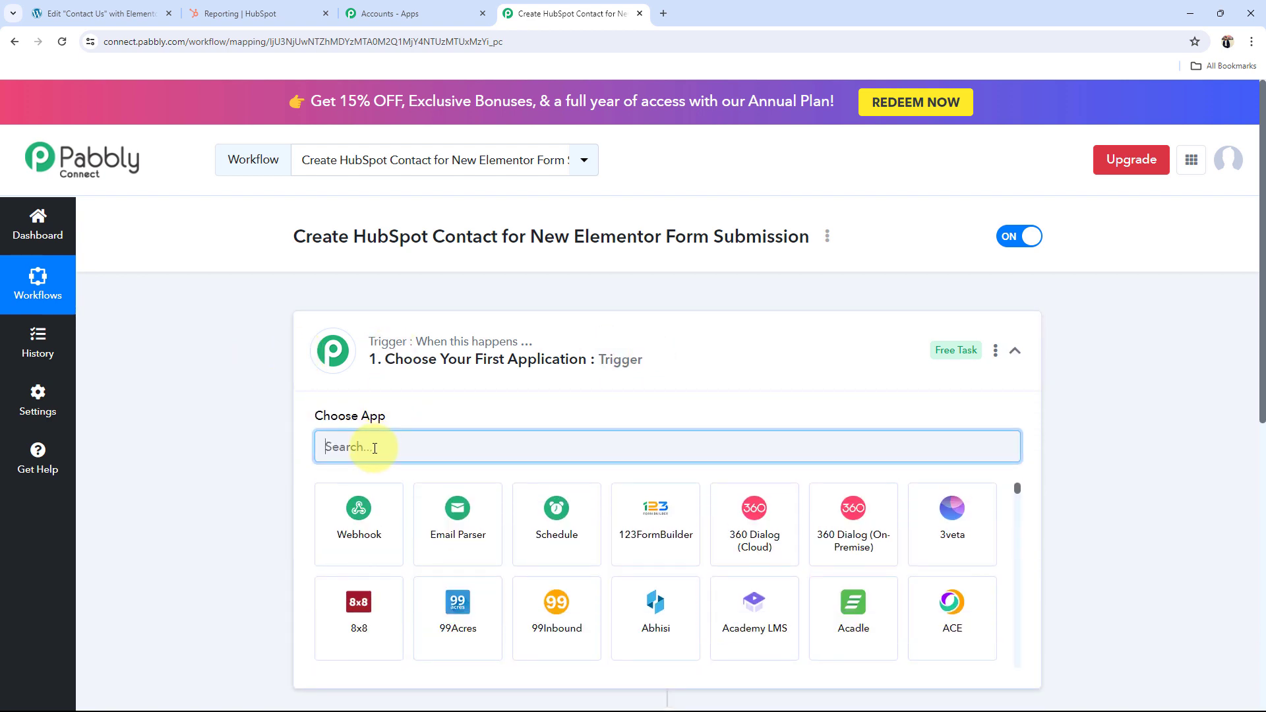
type("ele")
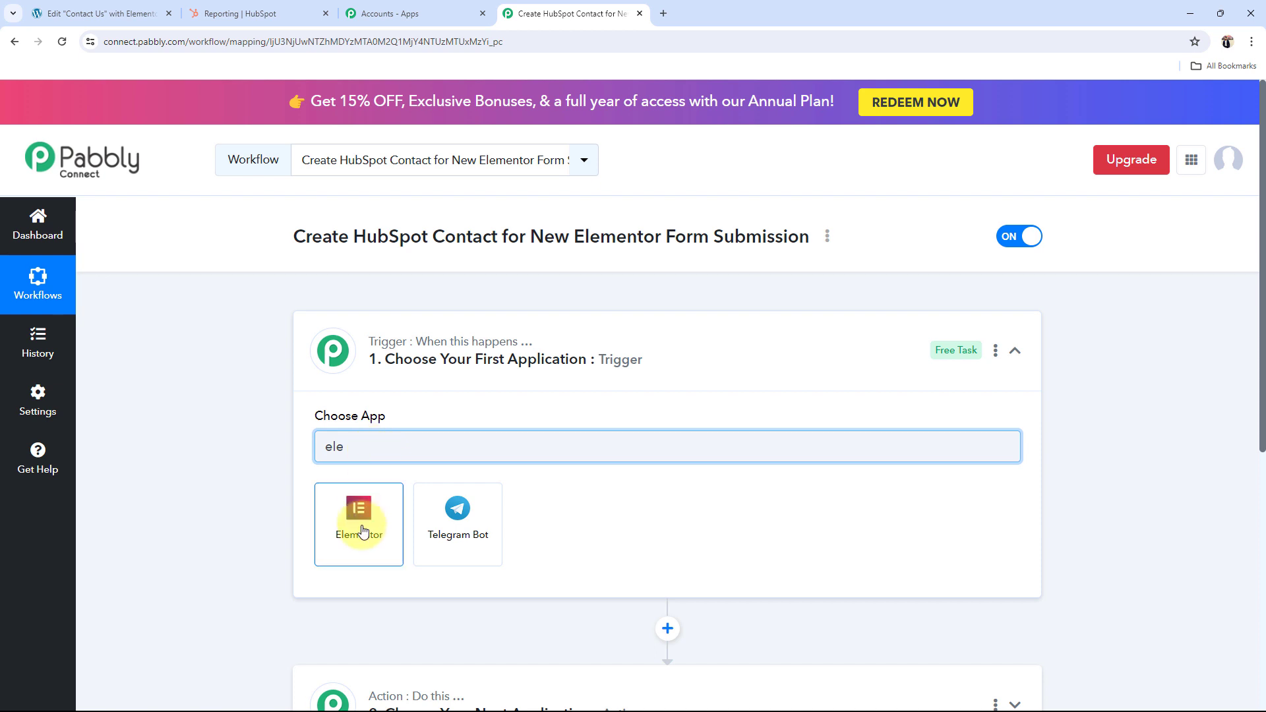
left_click(363, 529)
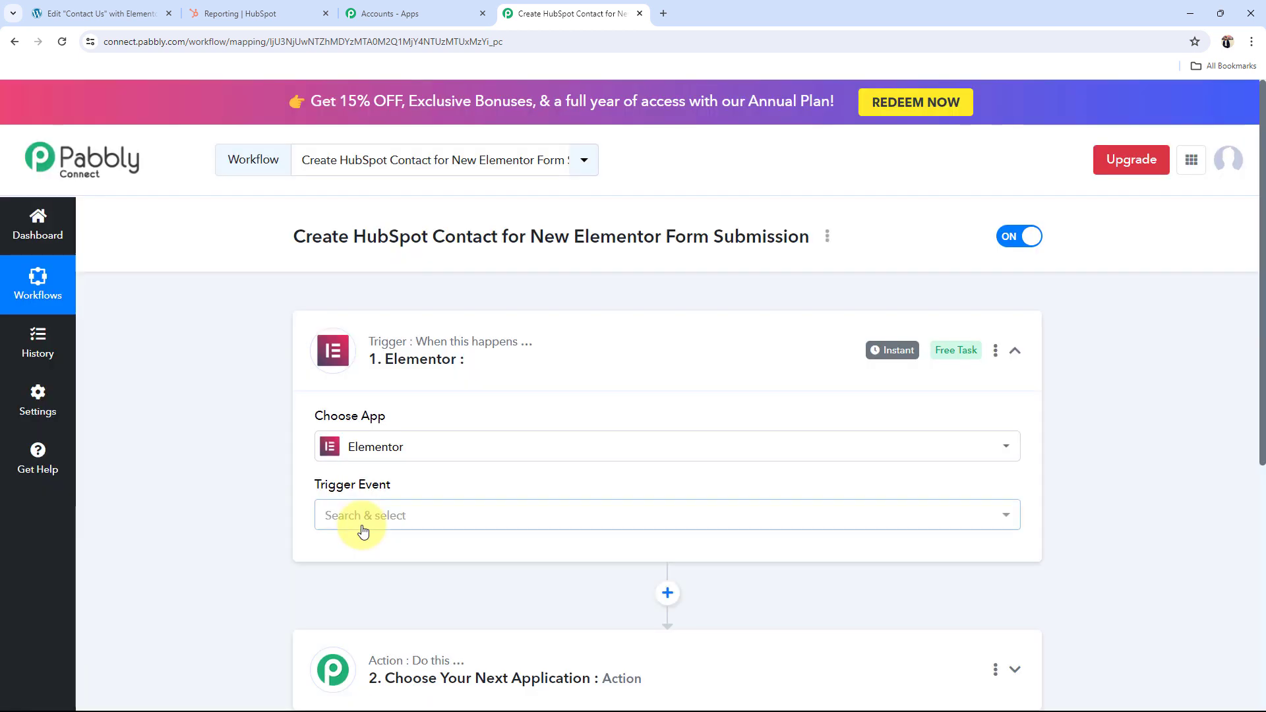
left_click(350, 508)
left_click(360, 589)
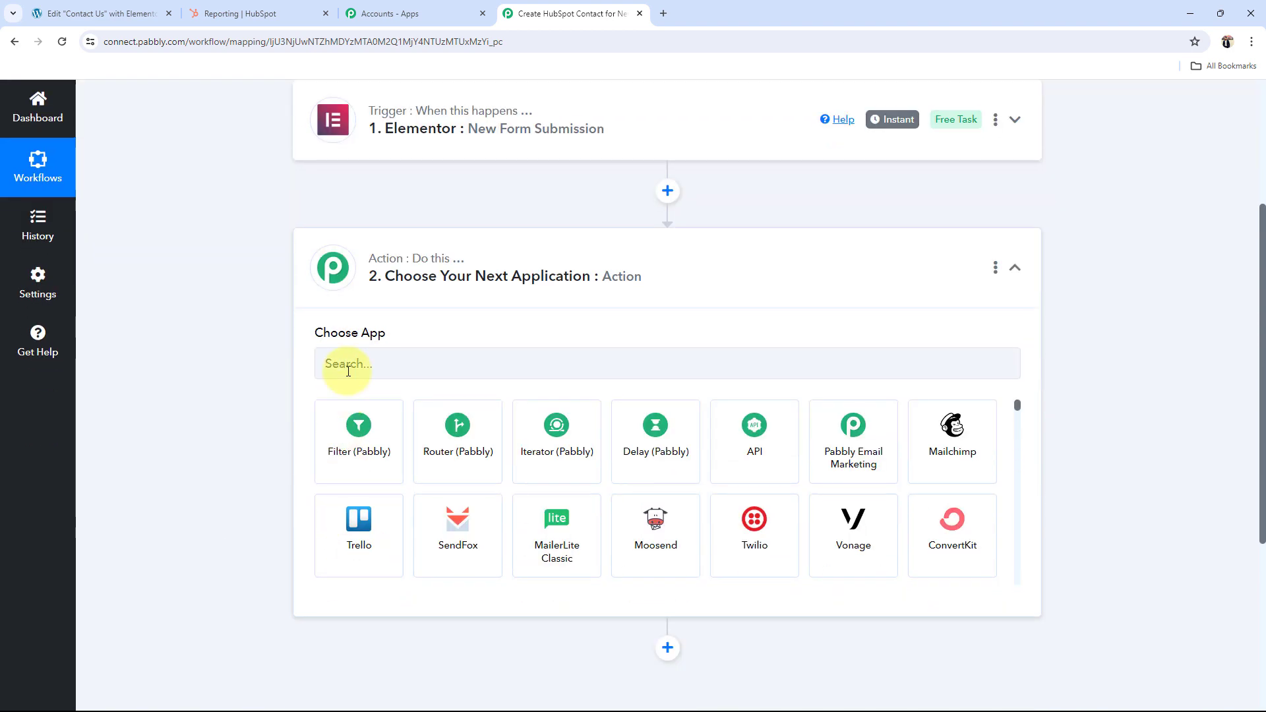
Step: Set the workflow's action app to HubSpot CRM with the action event Create a Contact, and collapse the action step
left_click(349, 370)
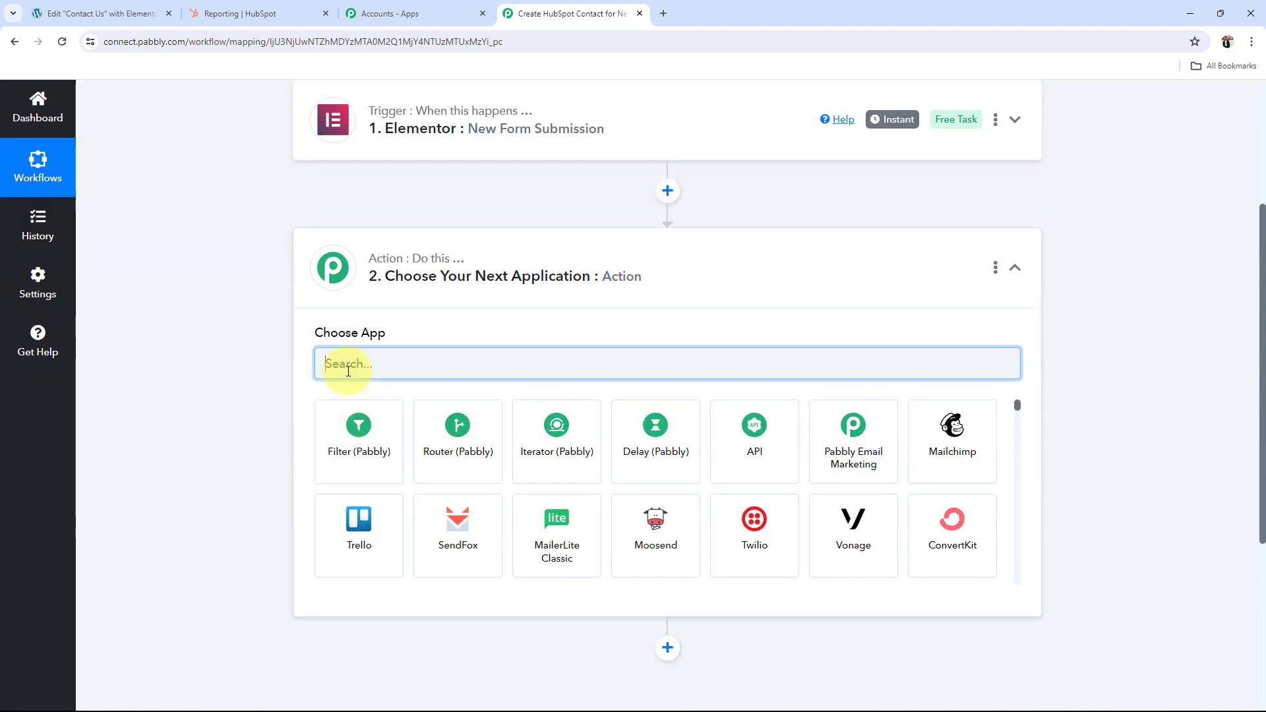
type("hub")
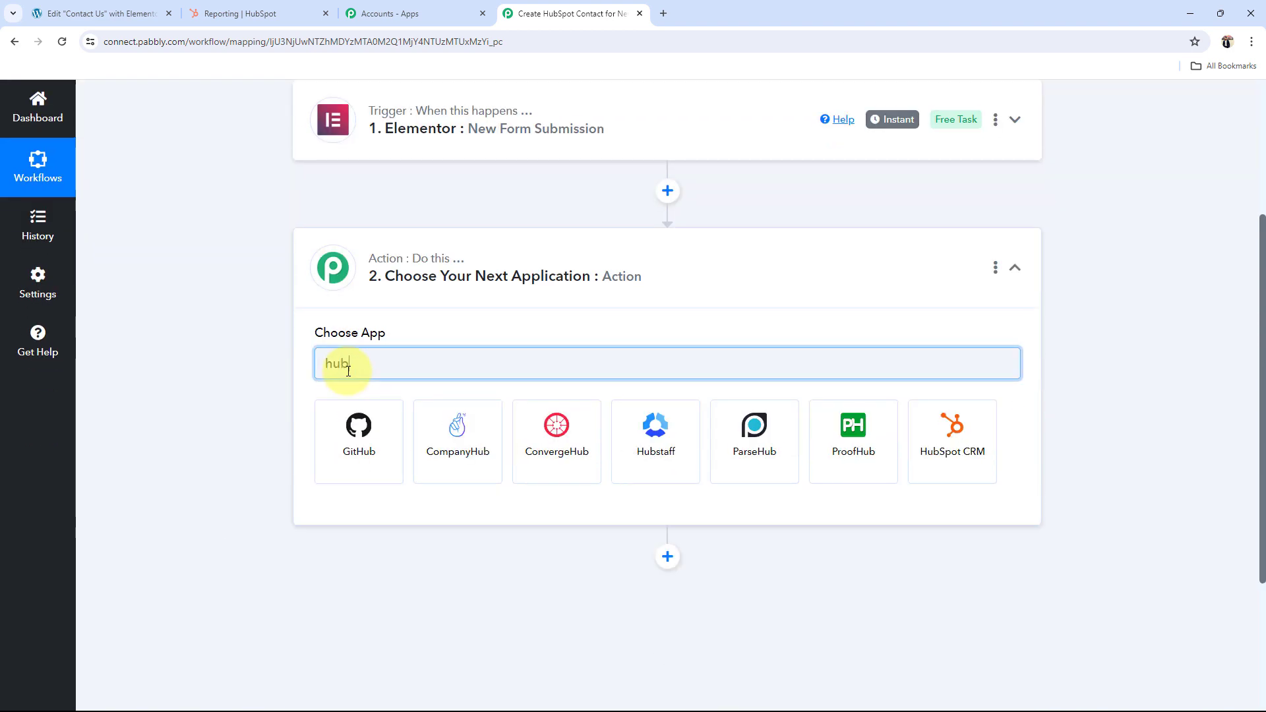
type("sp")
left_click(362, 417)
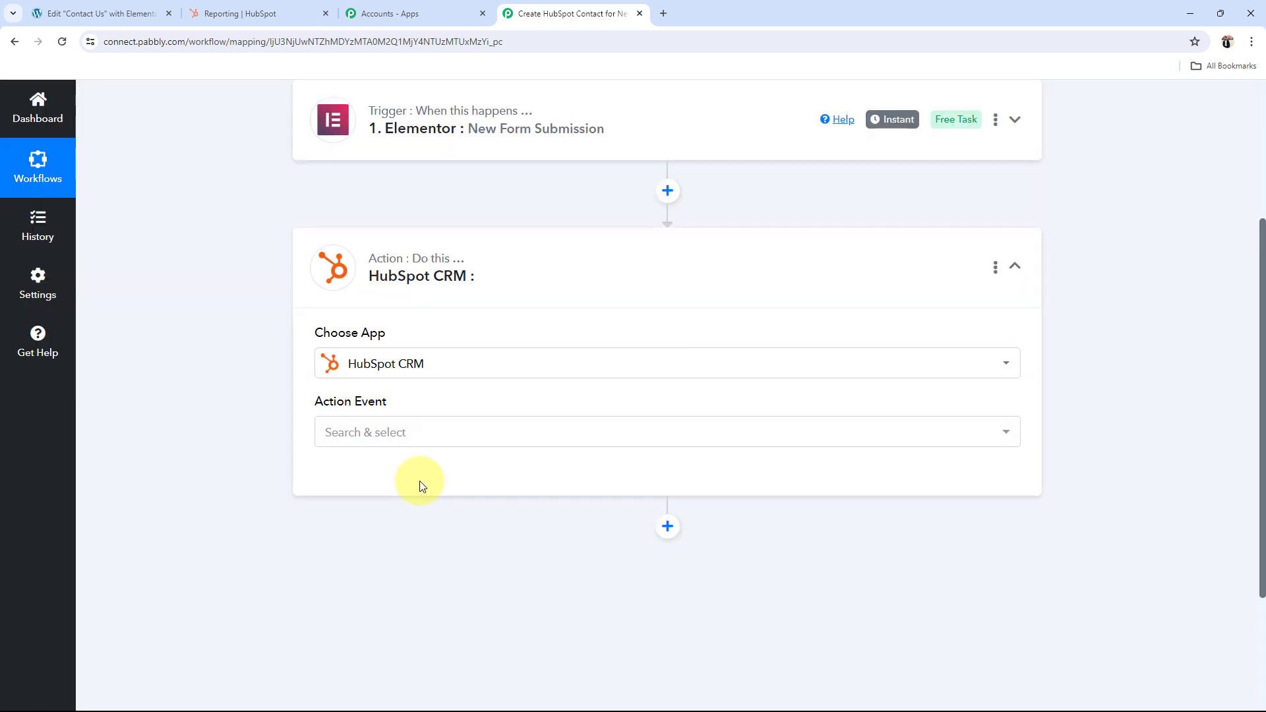
left_click(342, 436)
left_click(356, 187)
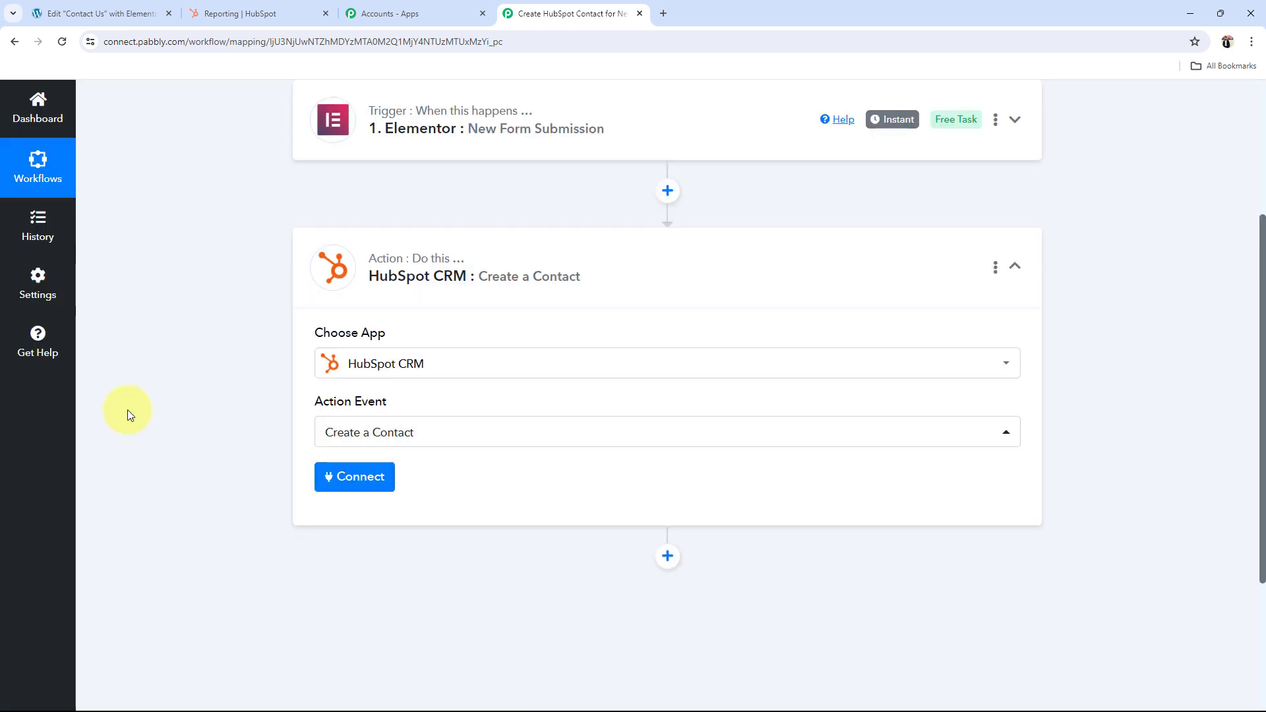
left_click(397, 285)
scroll(210, 365, "up", 4)
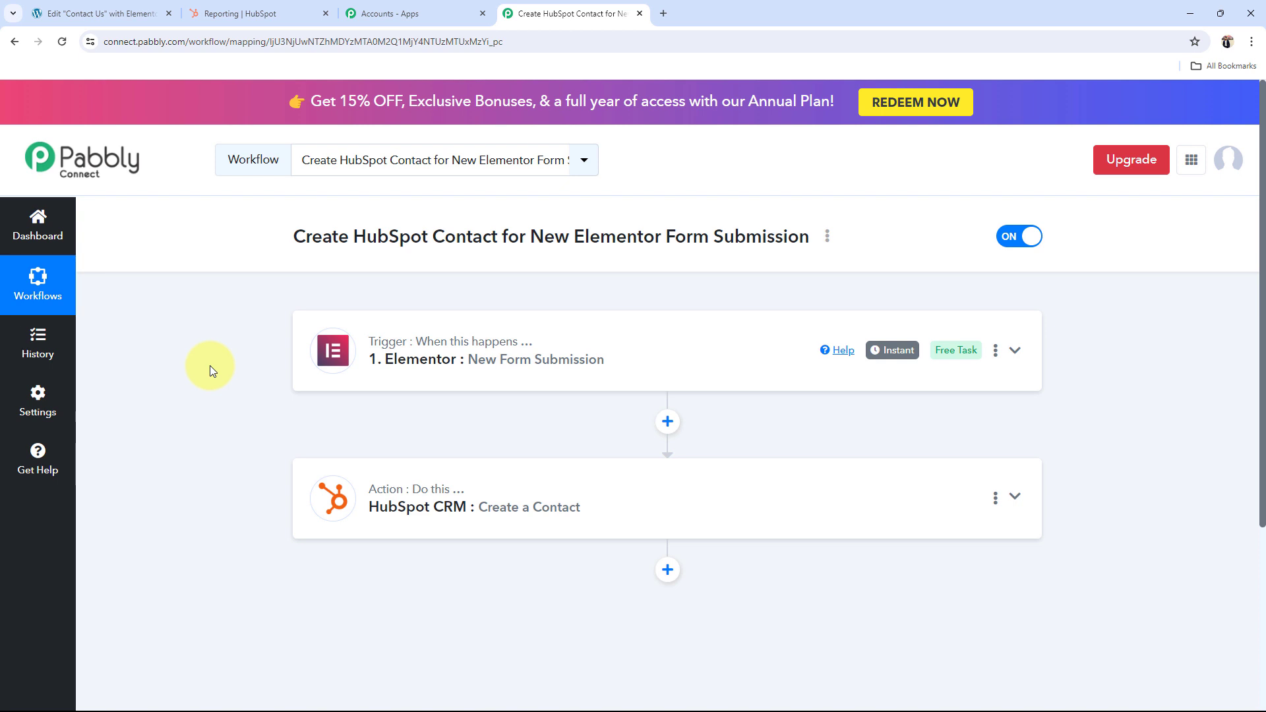
Step: Expand the Elementor trigger step and review its webhook URL and the setup instructions below it
left_click(323, 349)
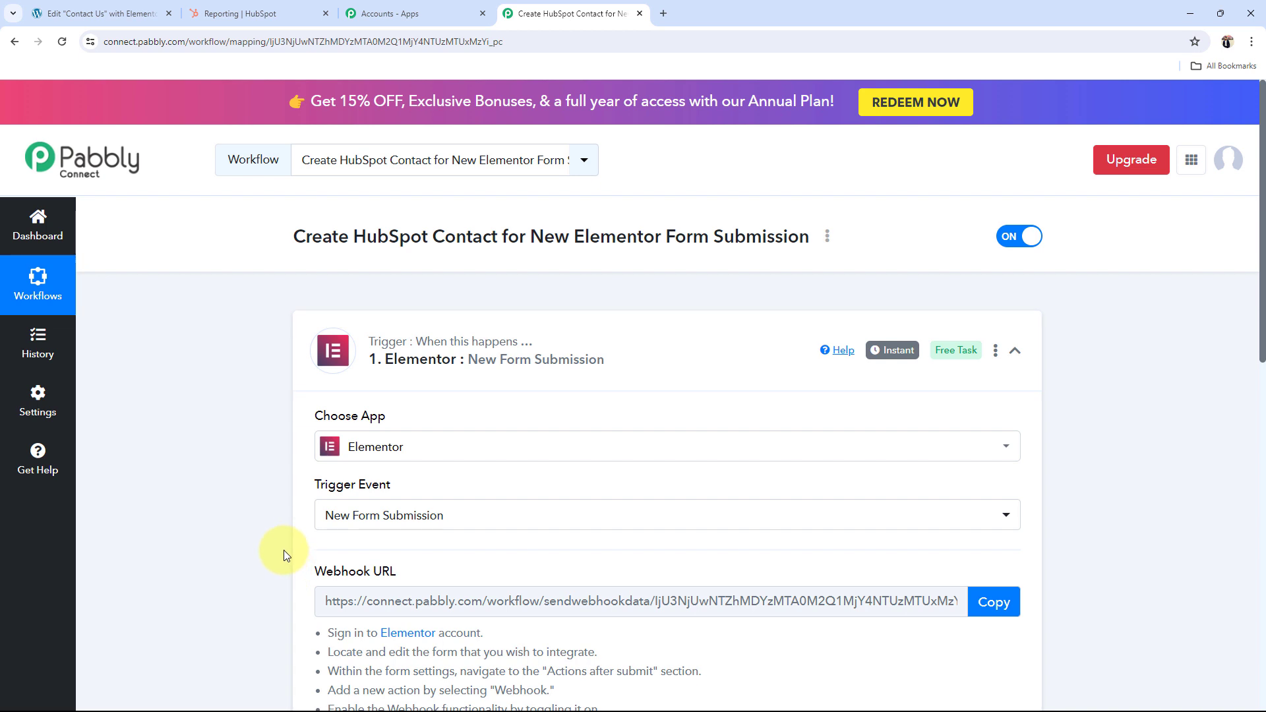
scroll(284, 550, "down", 3)
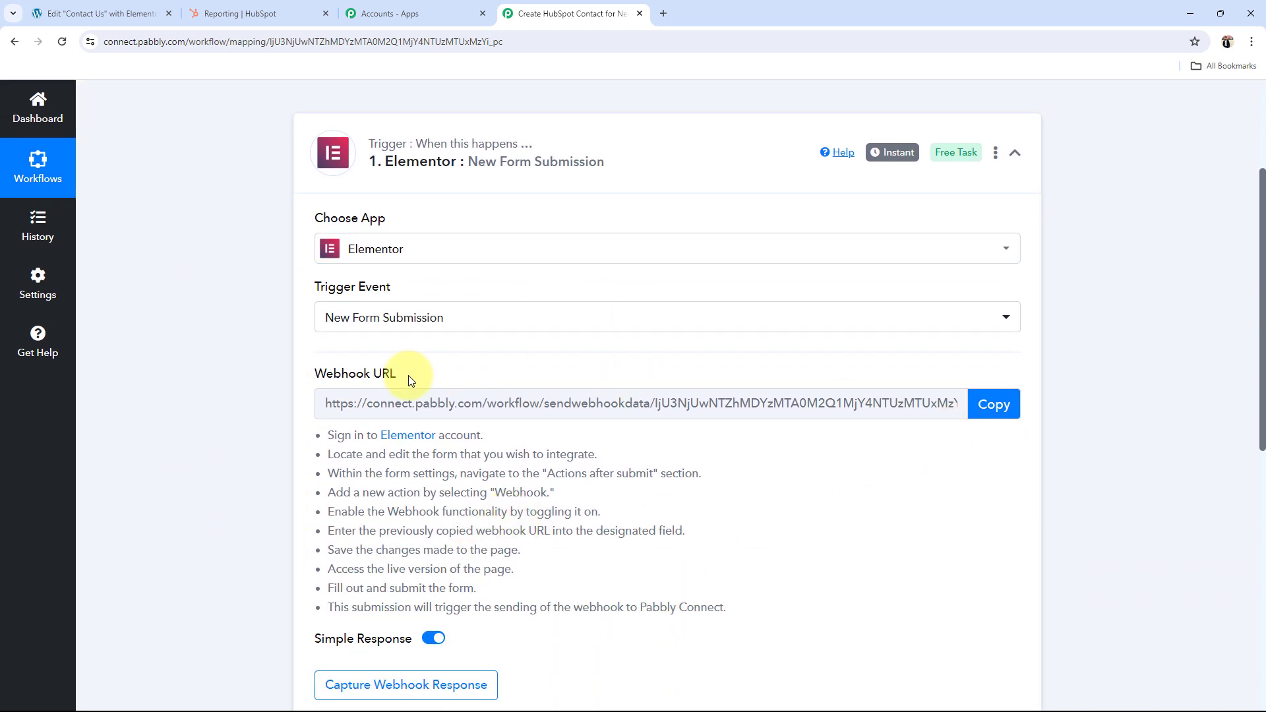
left_click_drag(316, 374, 397, 375)
left_click(202, 392)
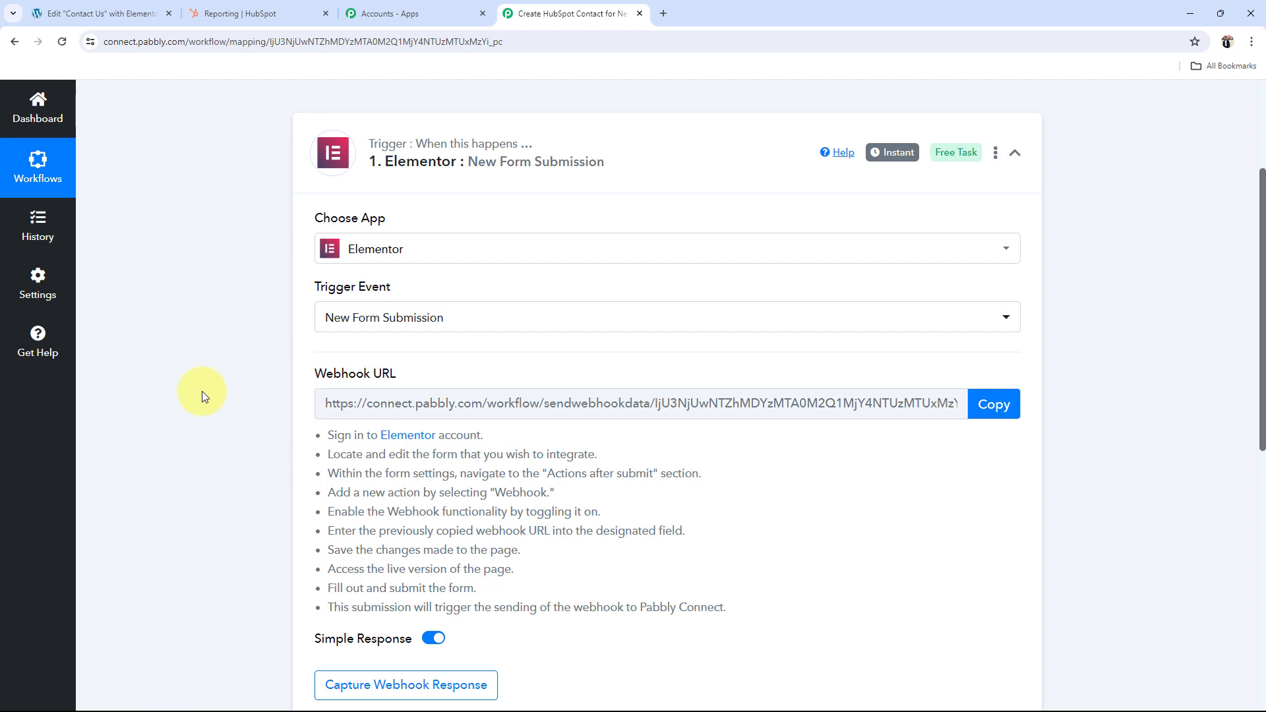
scroll(202, 390, "down", 3)
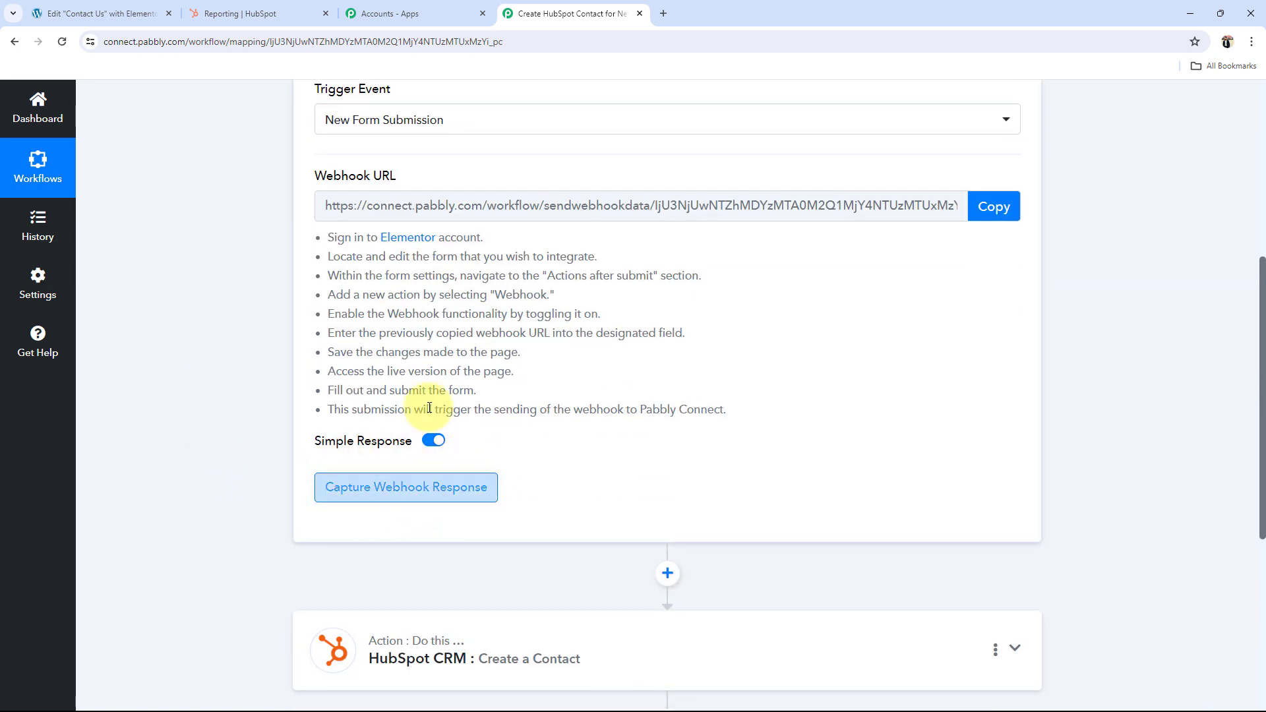
left_click_drag(315, 176, 398, 176)
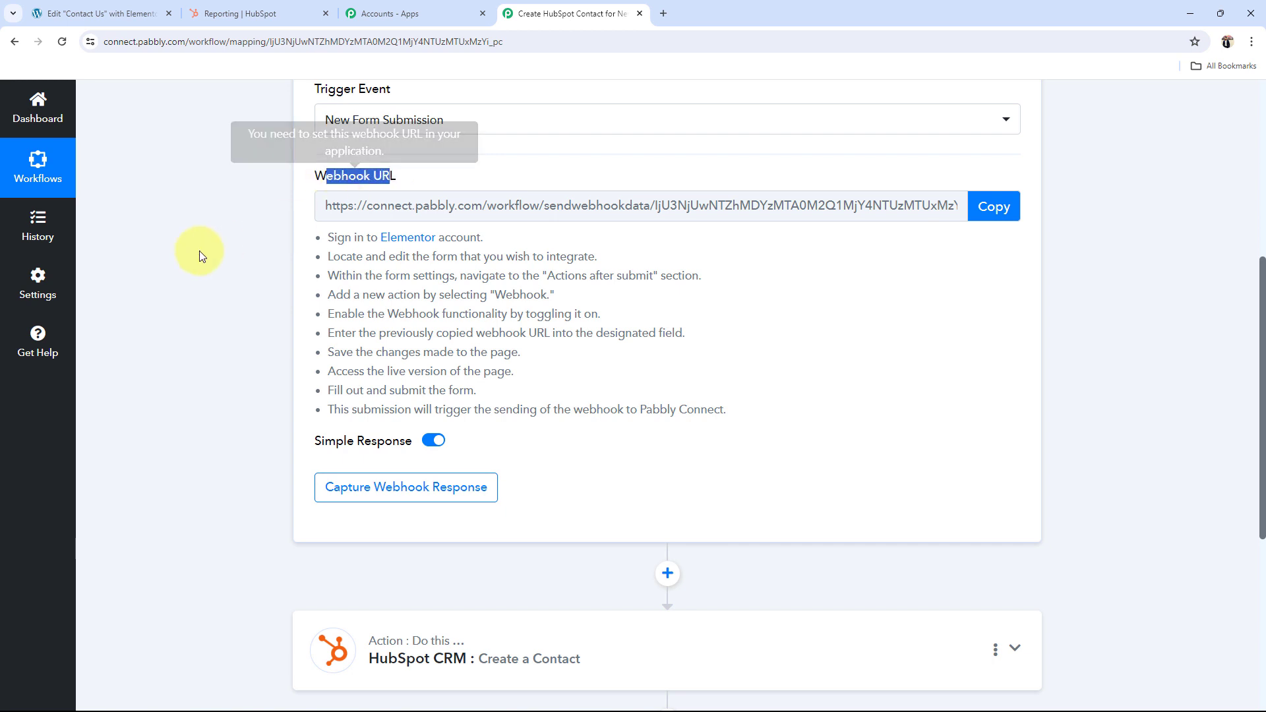
left_click(200, 257)
scroll(202, 328, "up", 1)
left_click_drag(323, 370, 820, 548)
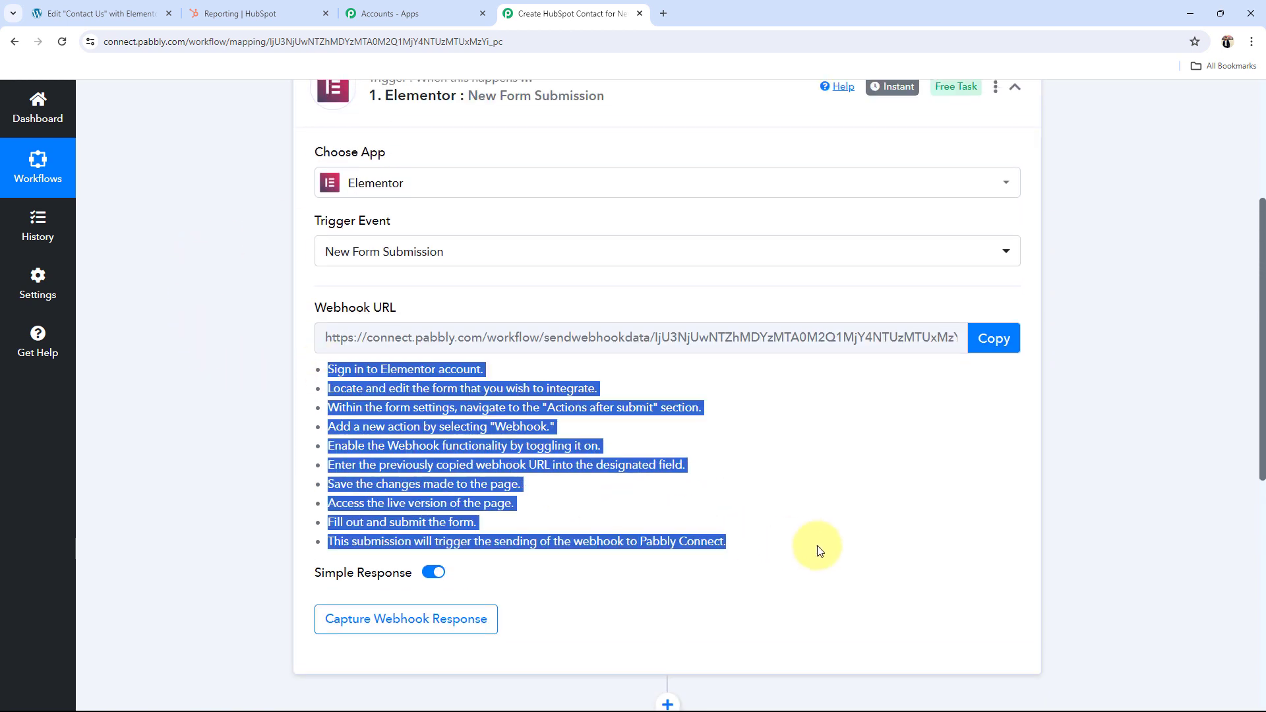
left_click(811, 488)
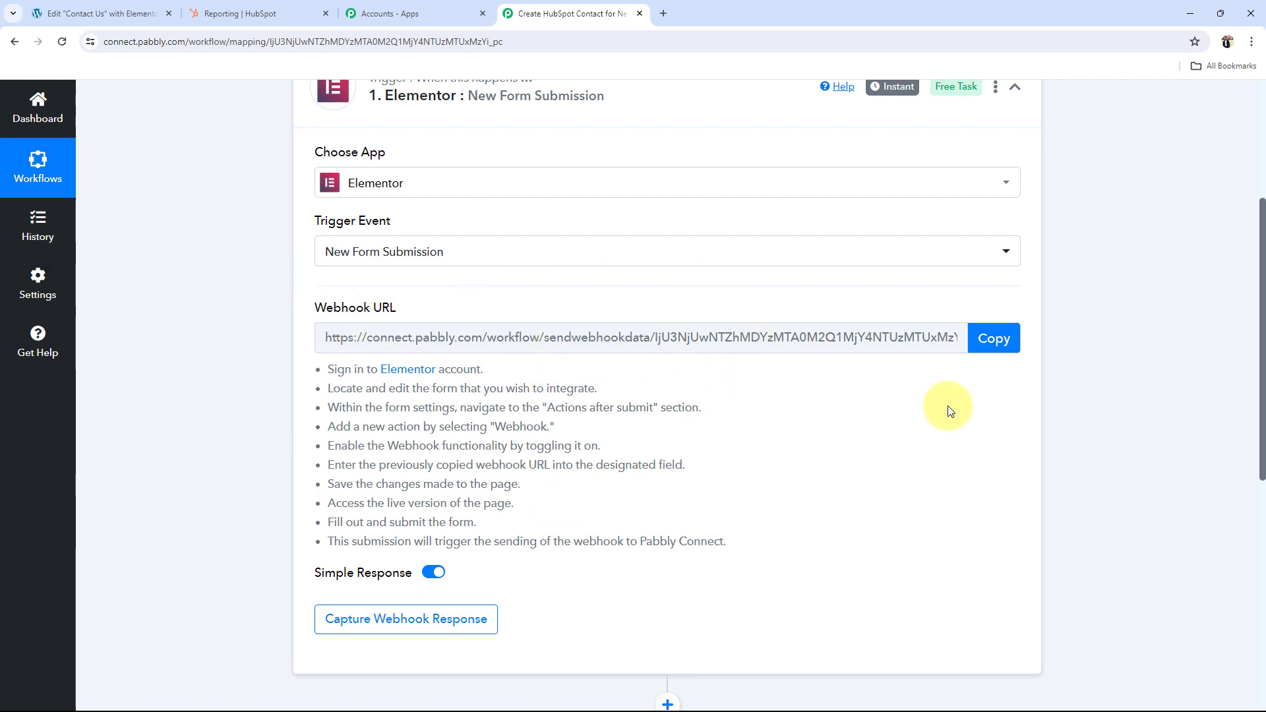
Step: Copy the Elementor trigger's webhook URL and, in the Elementor editor, add Webhook as an action after submit for the Lead Form
left_click(993, 342)
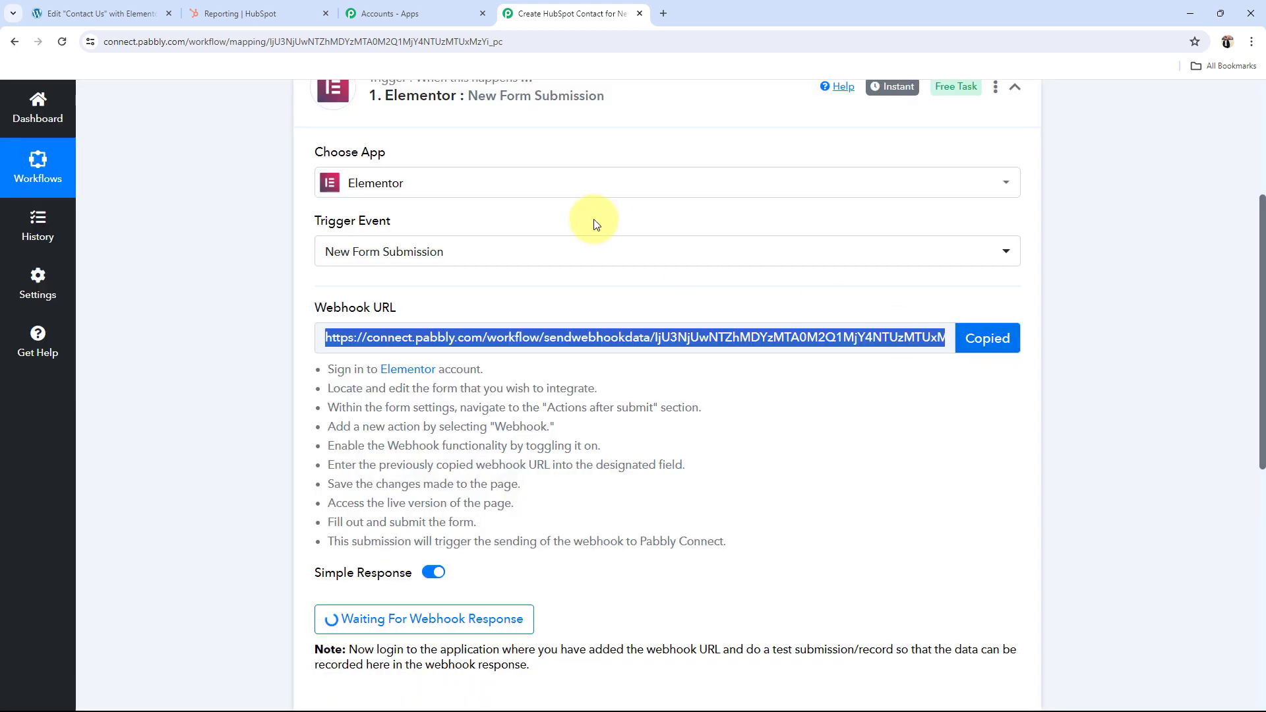
left_click(99, 13)
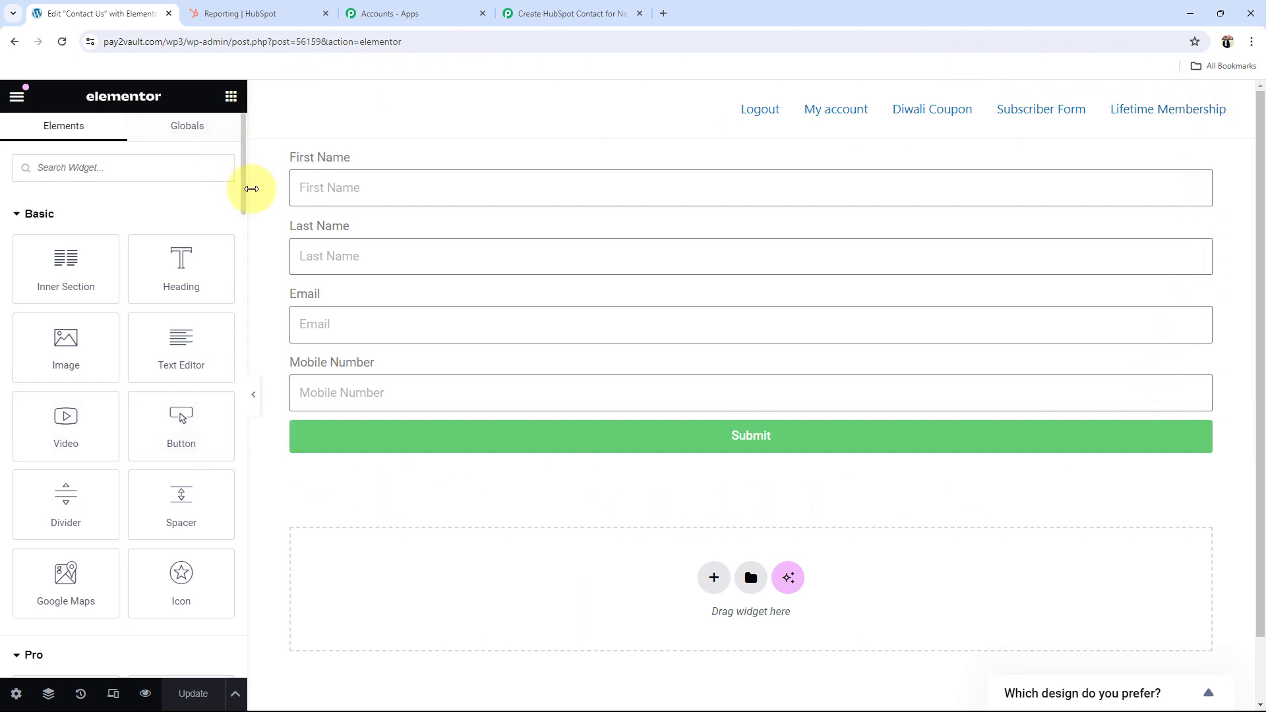
left_click(344, 191)
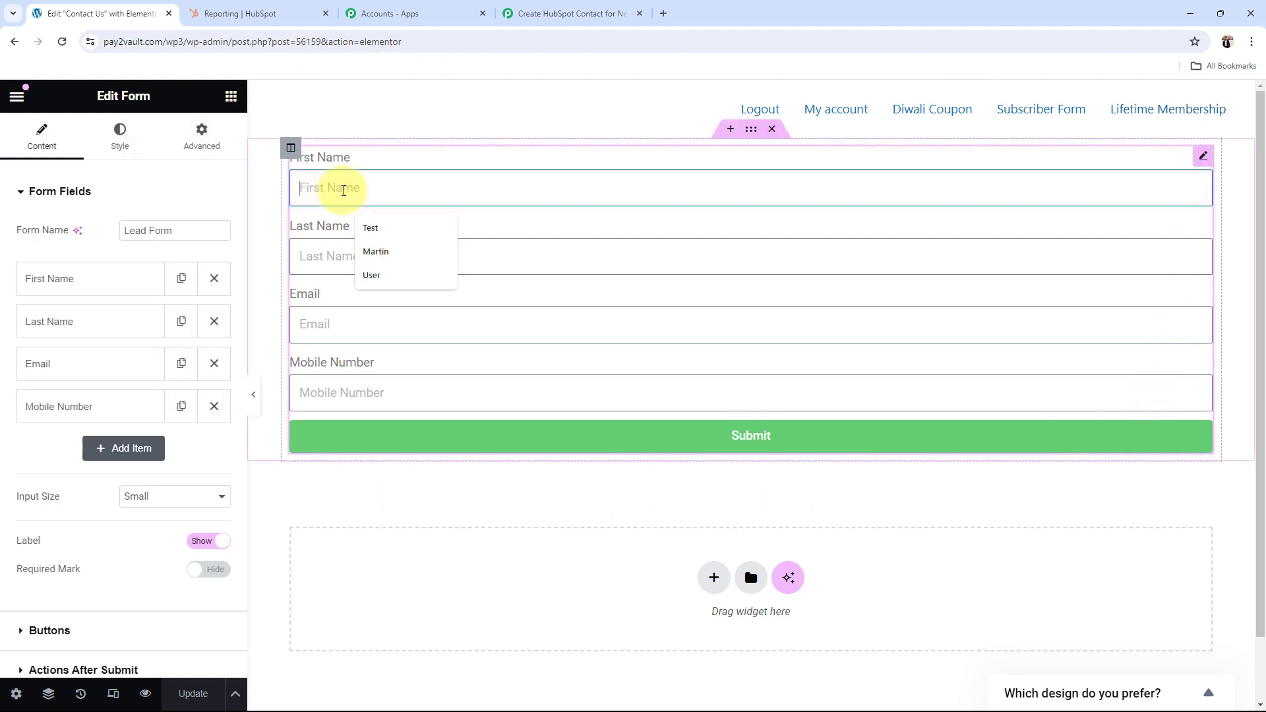
left_click(269, 159)
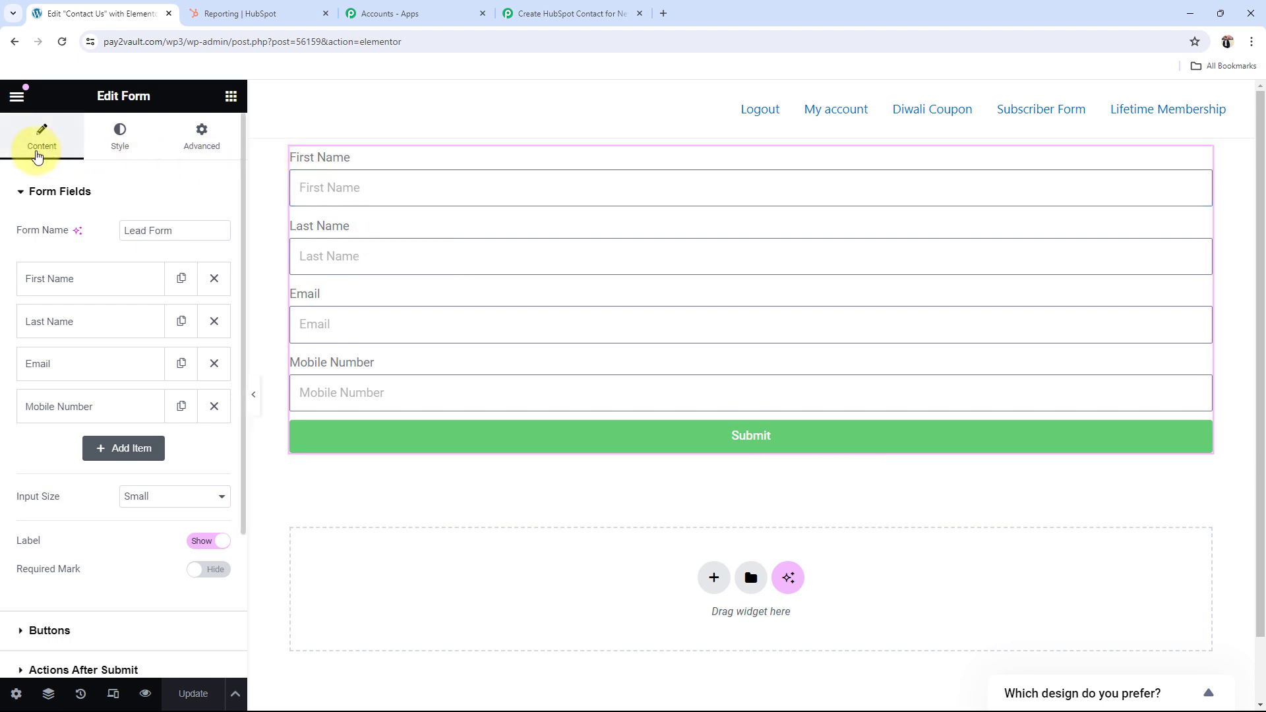
left_click(21, 193)
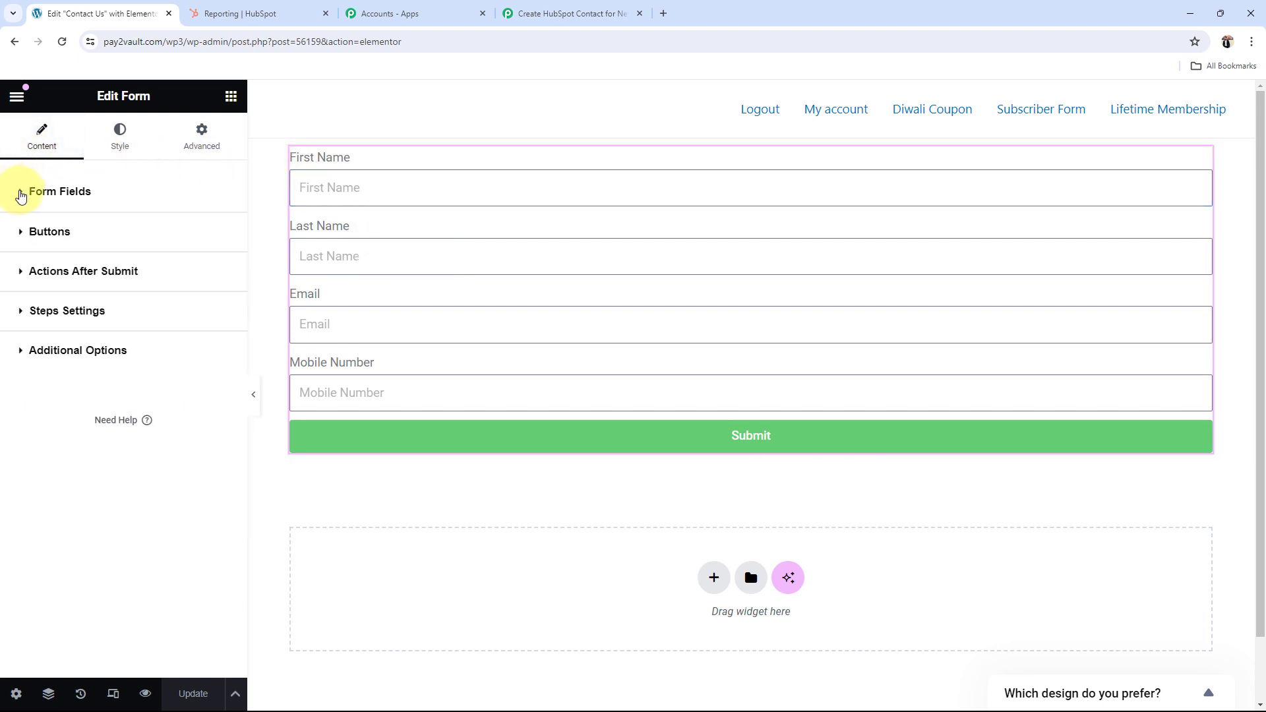
left_click(23, 277)
left_click(27, 333)
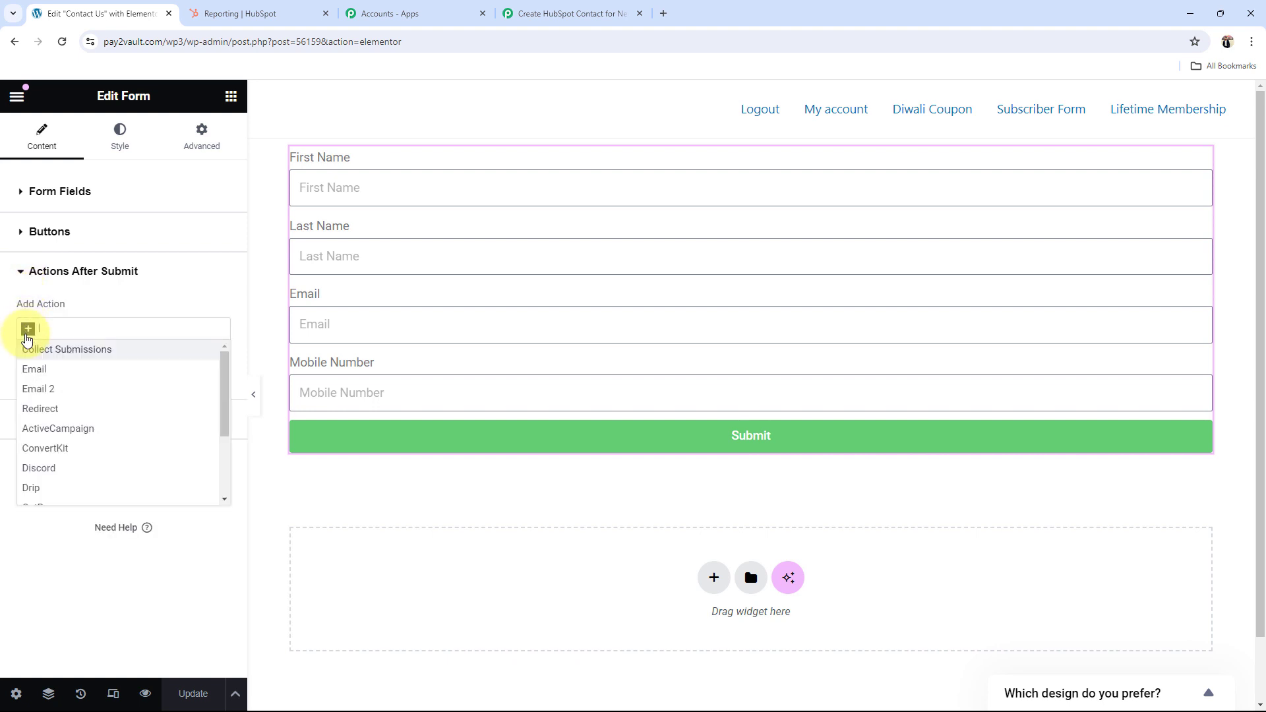
scroll(43, 432, "down", 2)
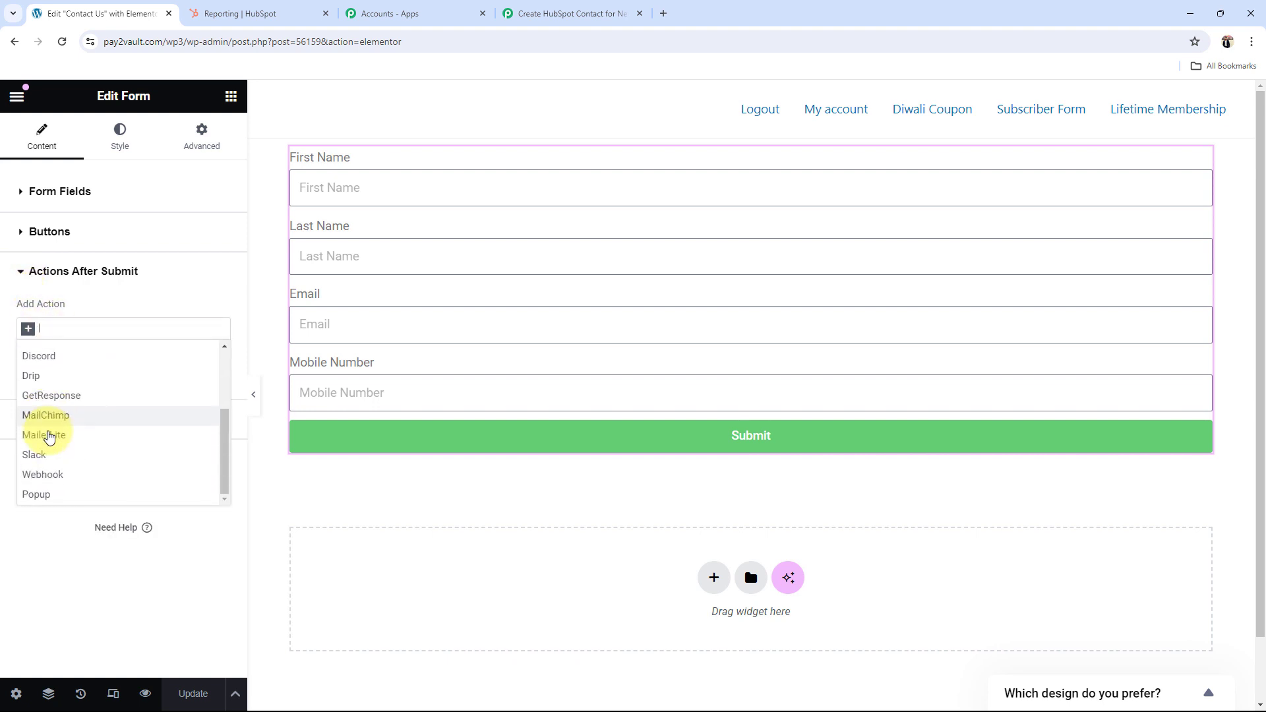
left_click(39, 480)
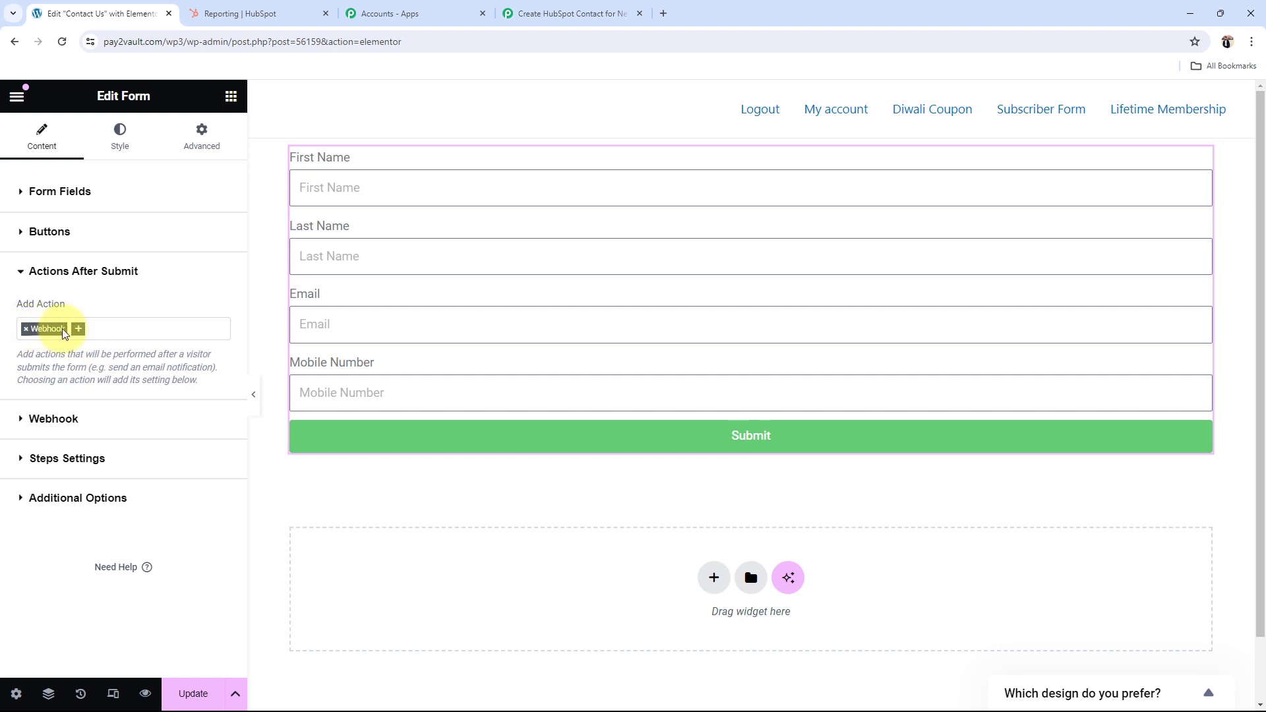
Step: Copy the trigger's webhook URL from Pabbly Connect again and paste it into the Lead Form's webhook settings in Elementor
left_click(23, 421)
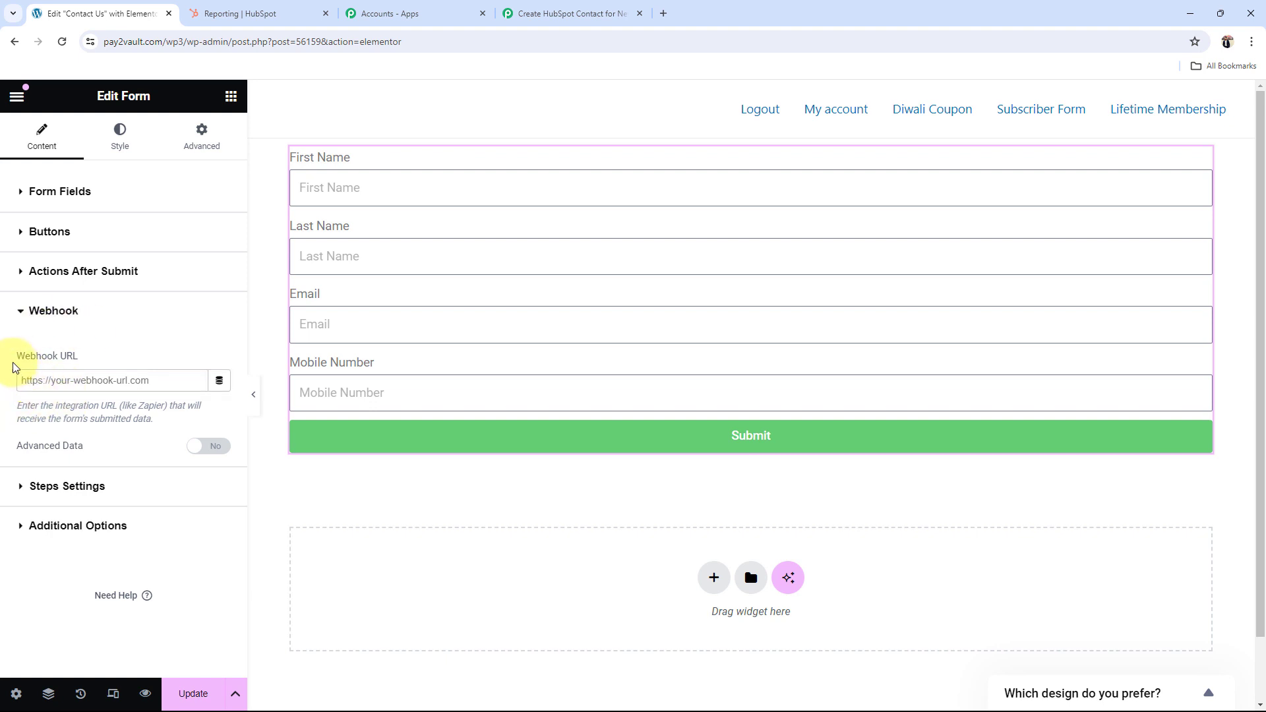
left_click_drag(10, 363, 79, 357)
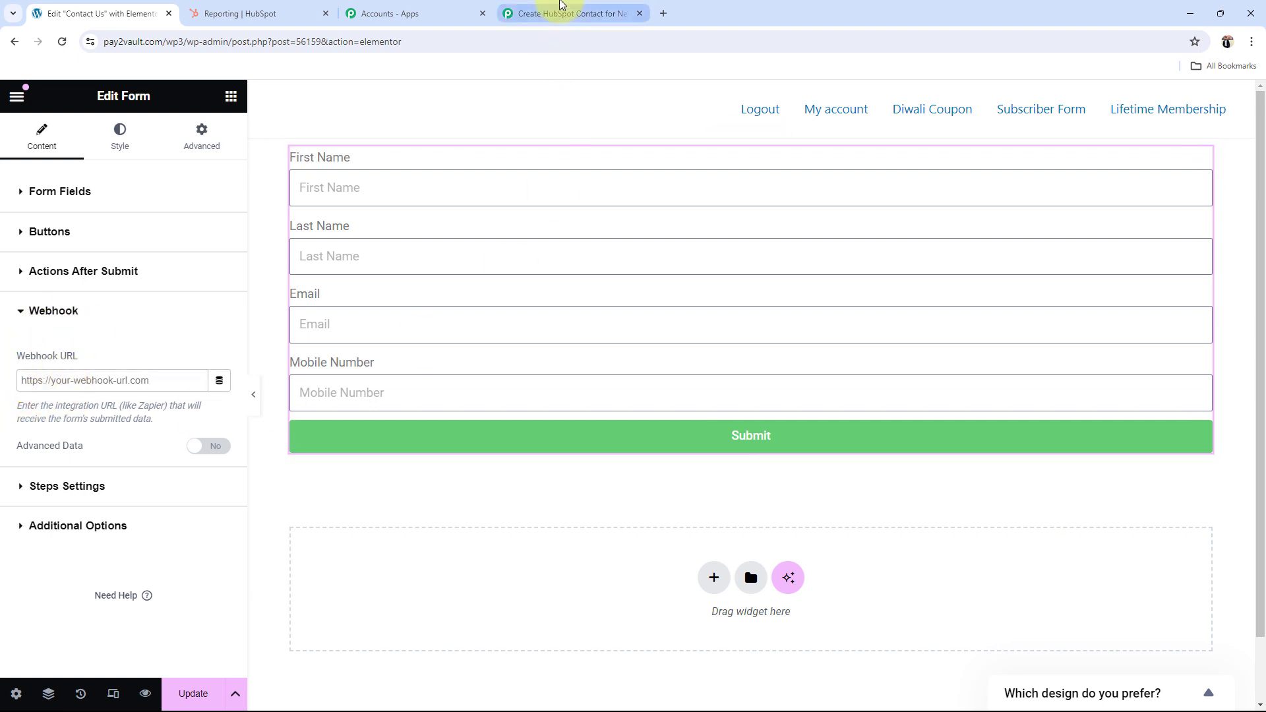
left_click(557, 12)
left_click(994, 339)
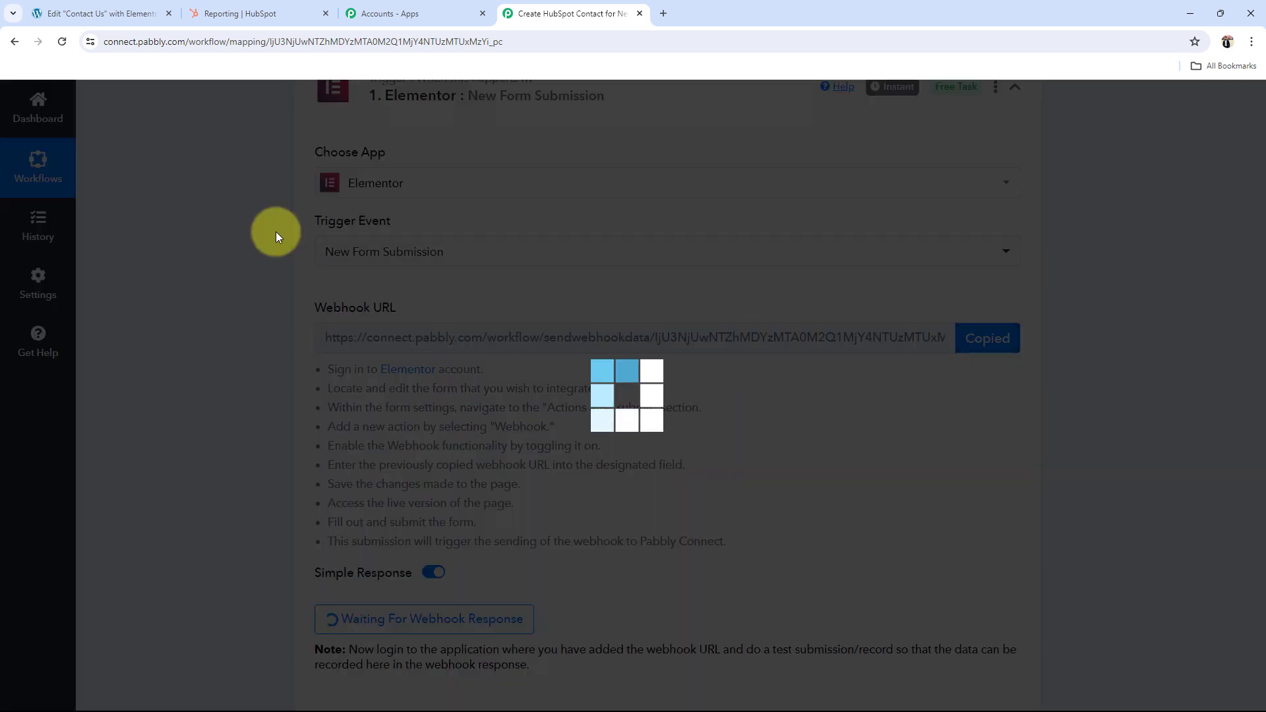
left_click(123, 12)
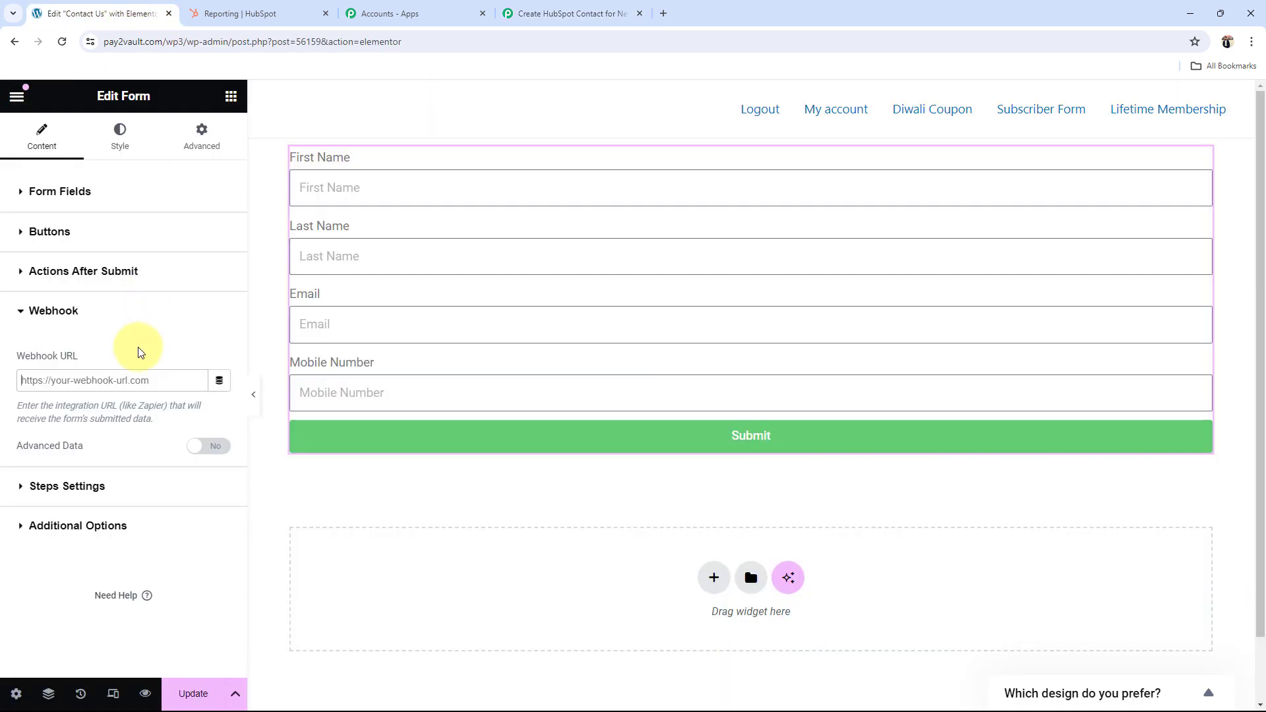
key("ctrl+v")
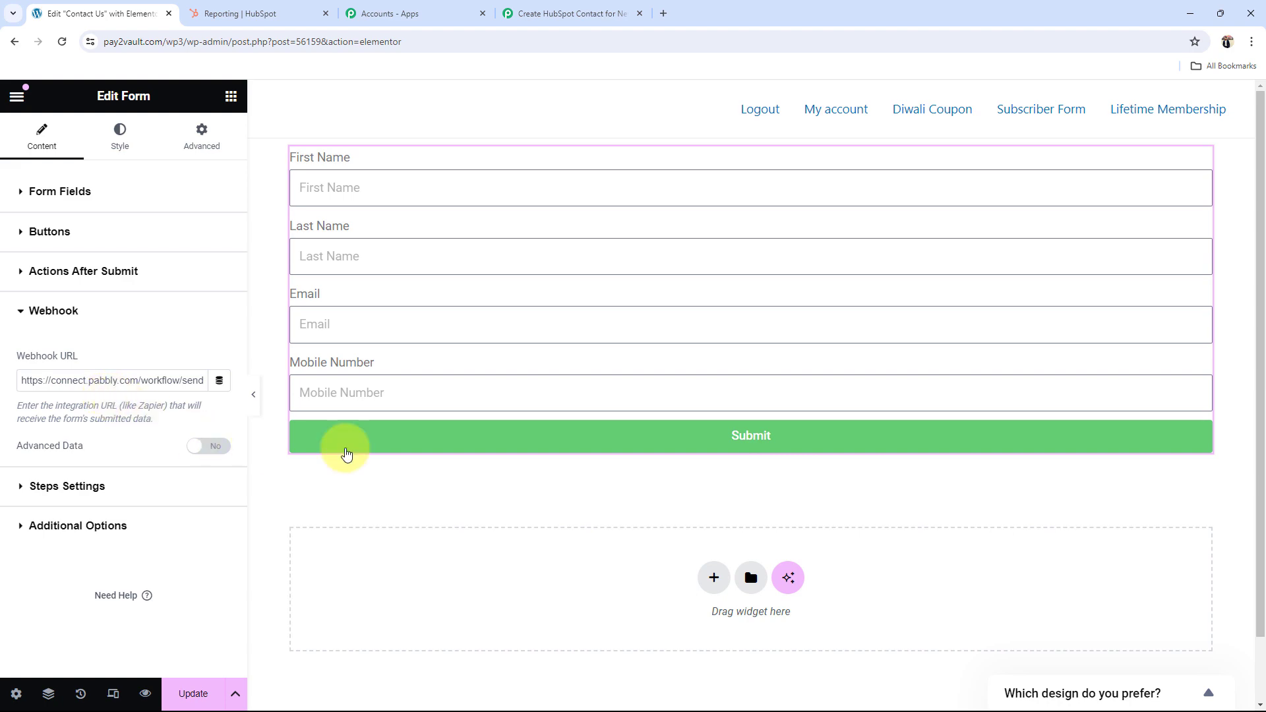
Step: Check the remaining setup instructions in Pabbly Connect, save the form changes in Elementor, and preview the Contact Us page
left_click(517, 12)
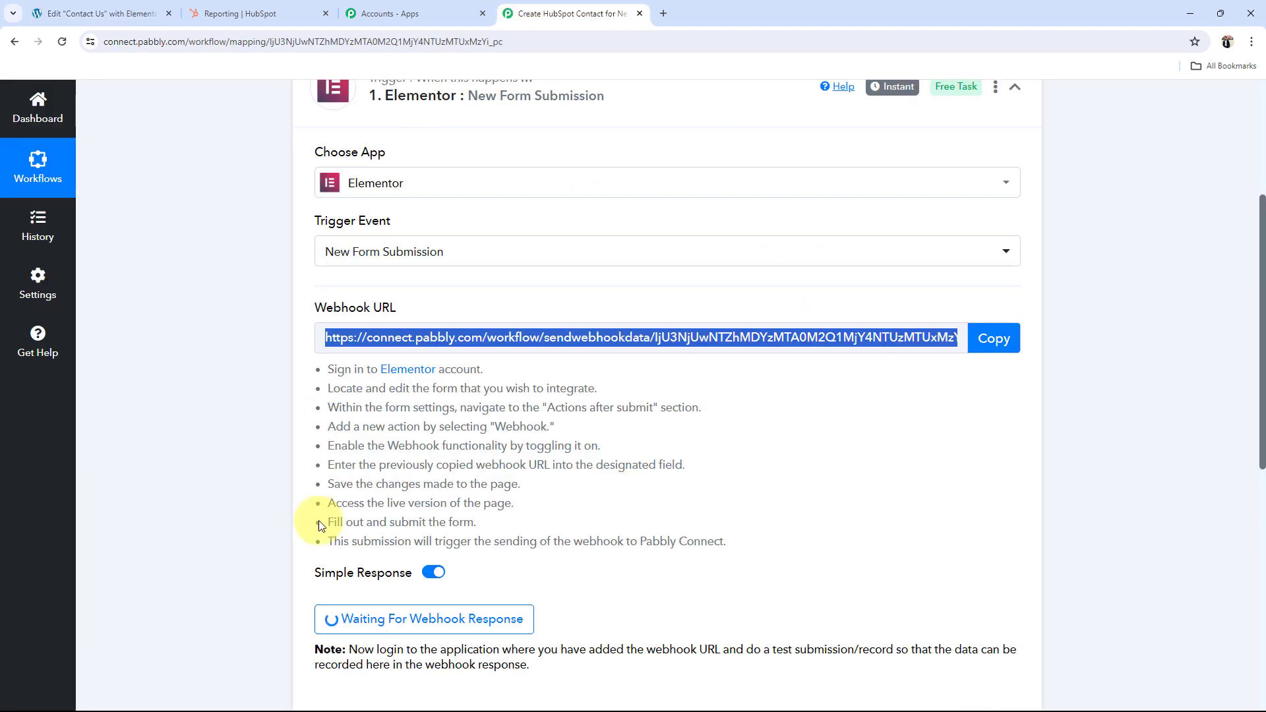
left_click(102, 14)
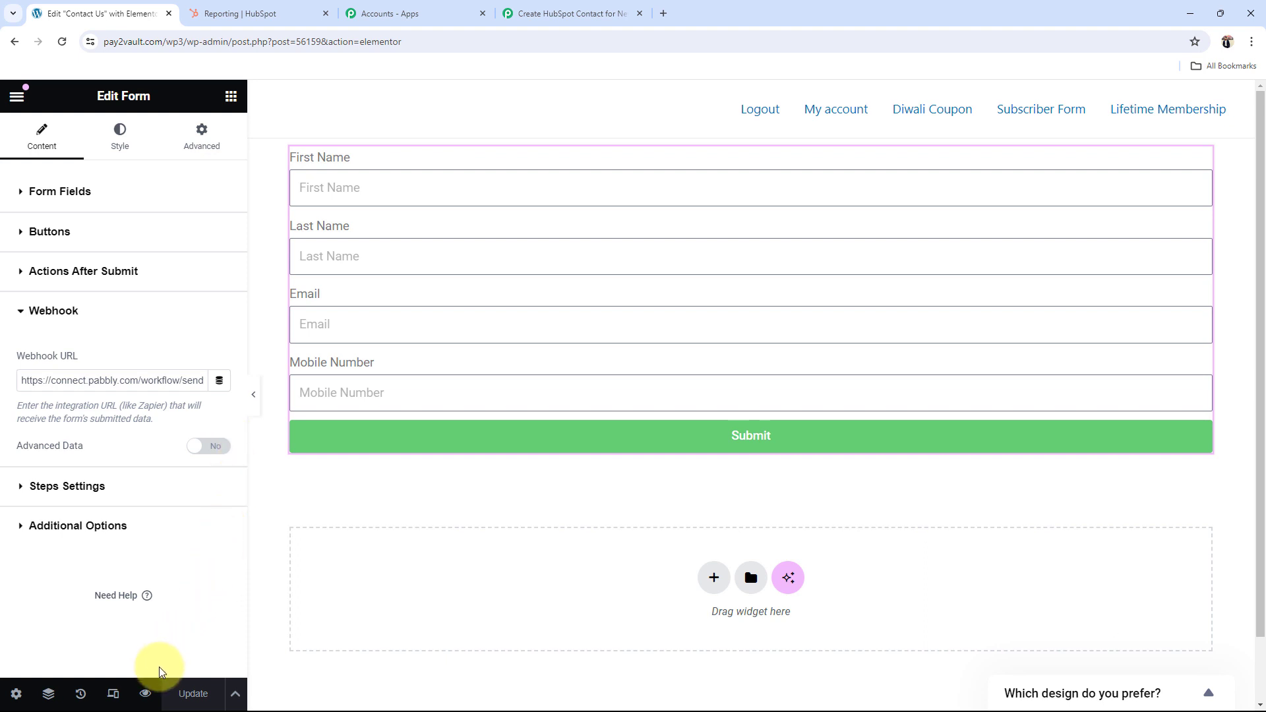
left_click(145, 694)
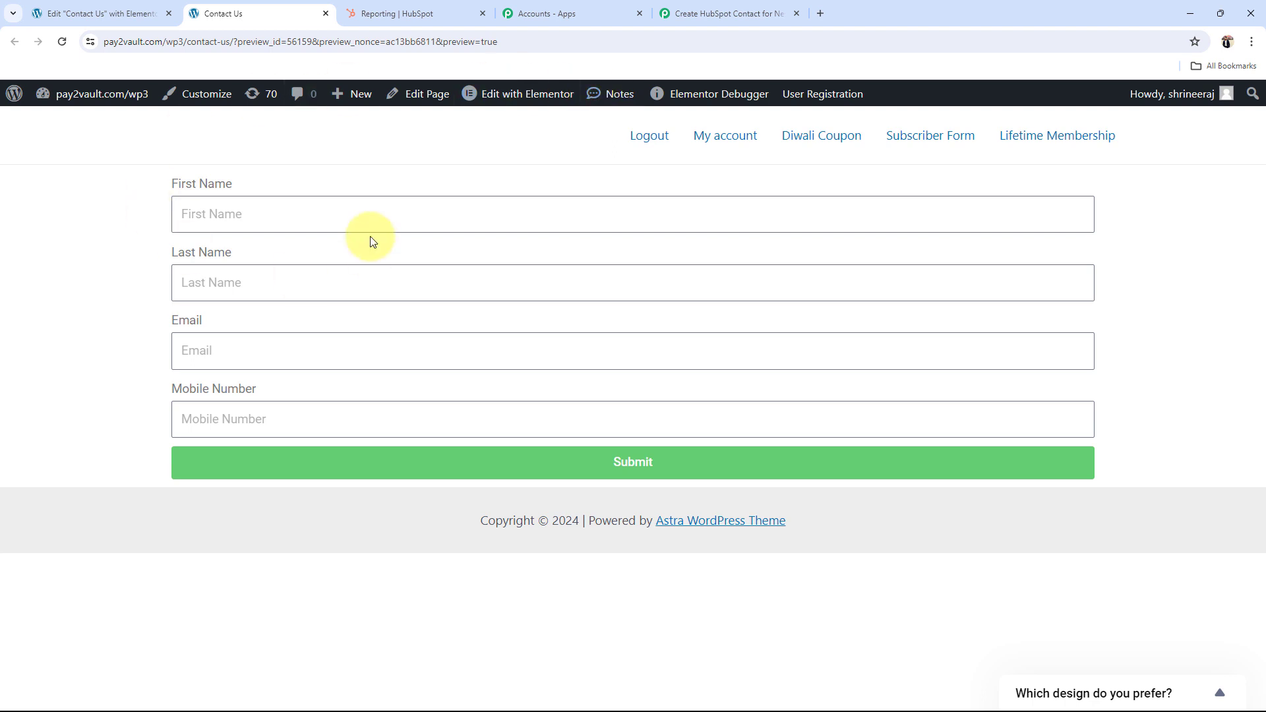
Step: Check in Pabbly Connect whether the Elementor trigger is waiting for a webhook response and read its test submission note
left_click(699, 5)
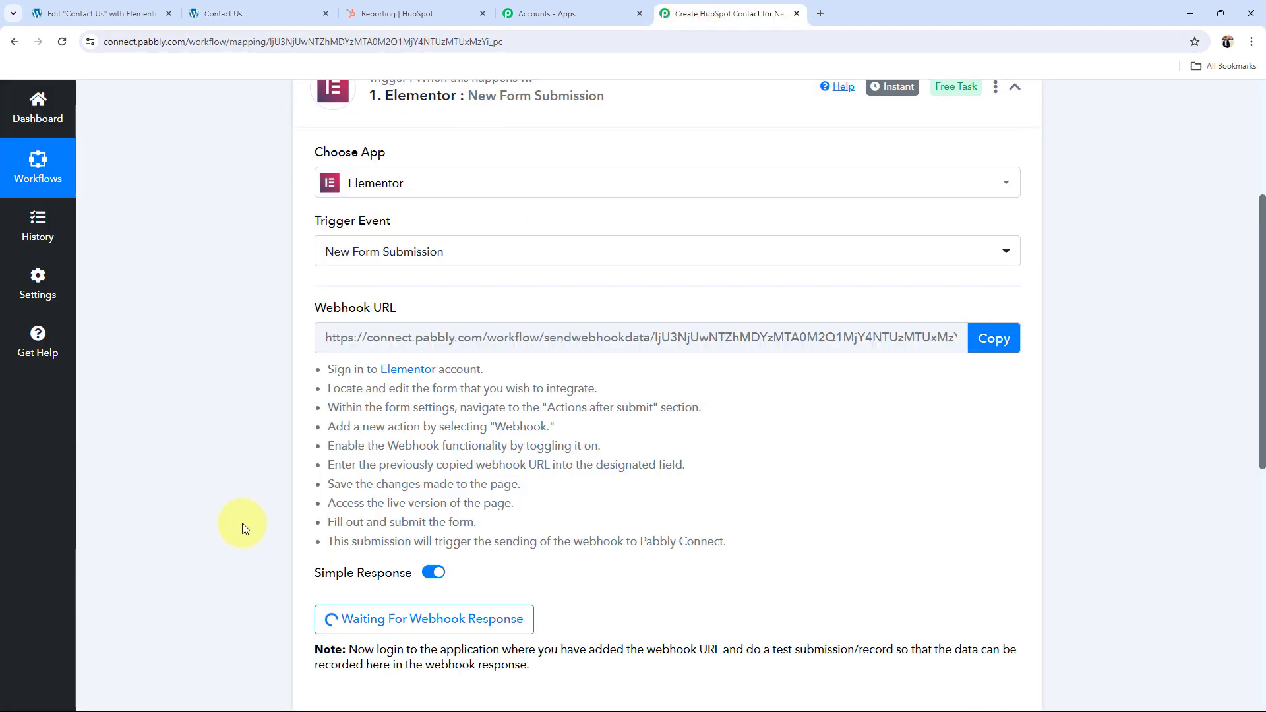
scroll(412, 505, "down", 2)
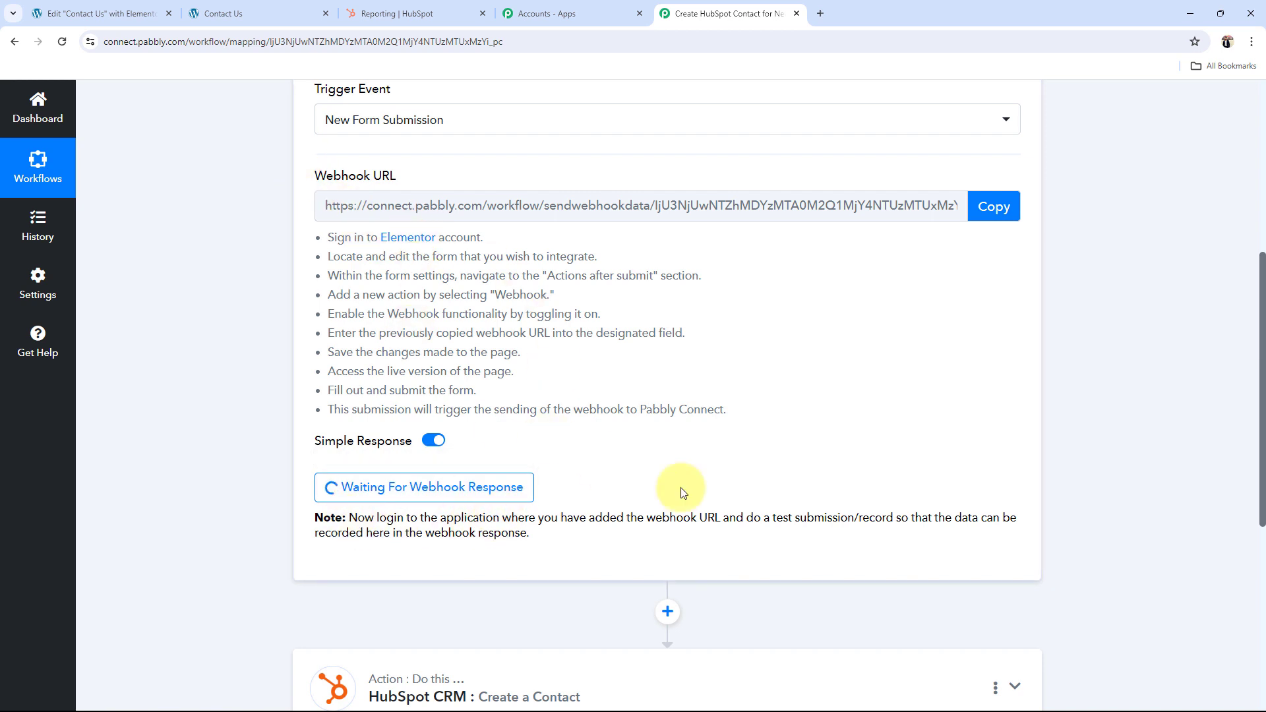
left_click_drag(772, 513, 858, 518)
left_click(830, 445)
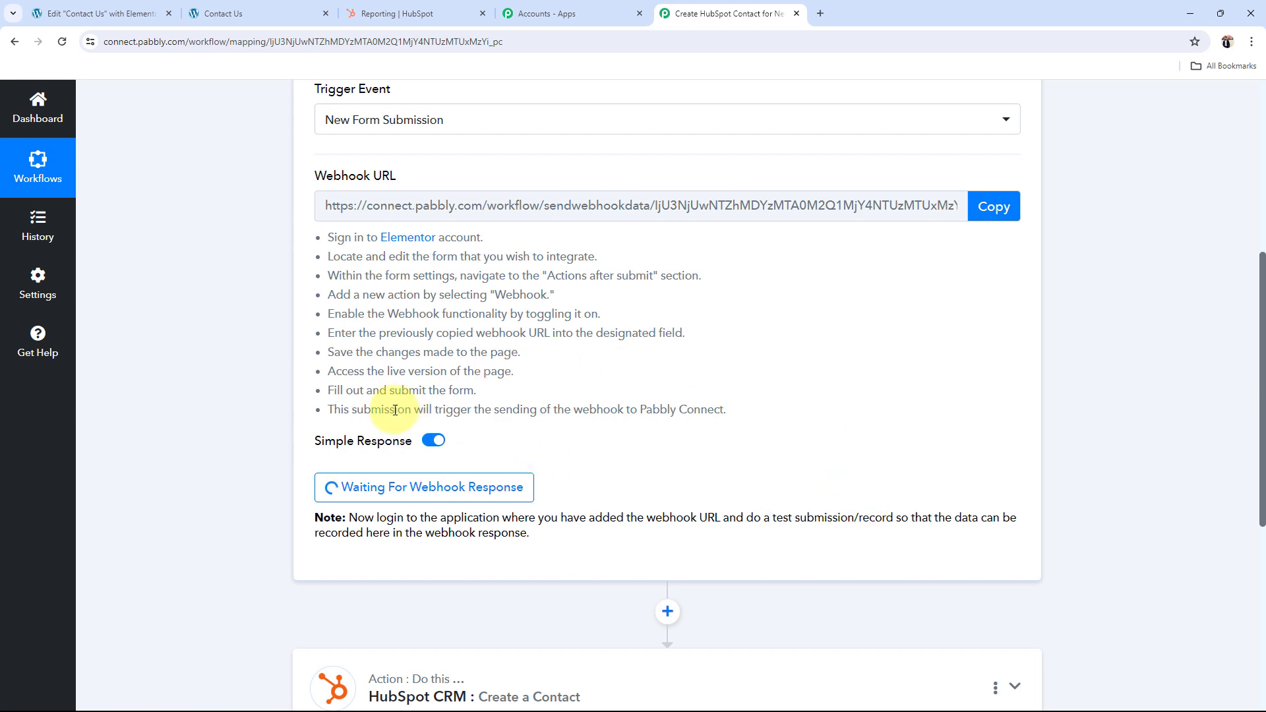
Step: Fill in the previewed Contact Us form with a test first name, last name, email and mobile number, and submit it
left_click(134, 8)
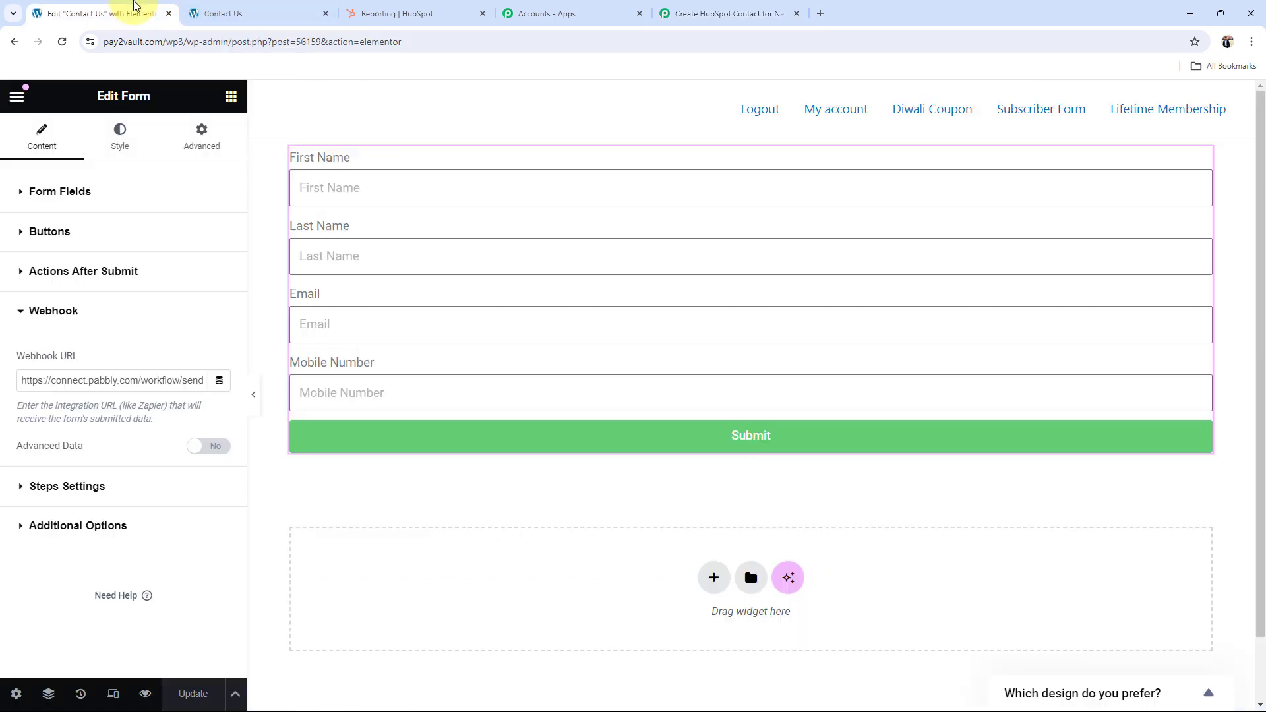
left_click(245, 13)
left_click(260, 209)
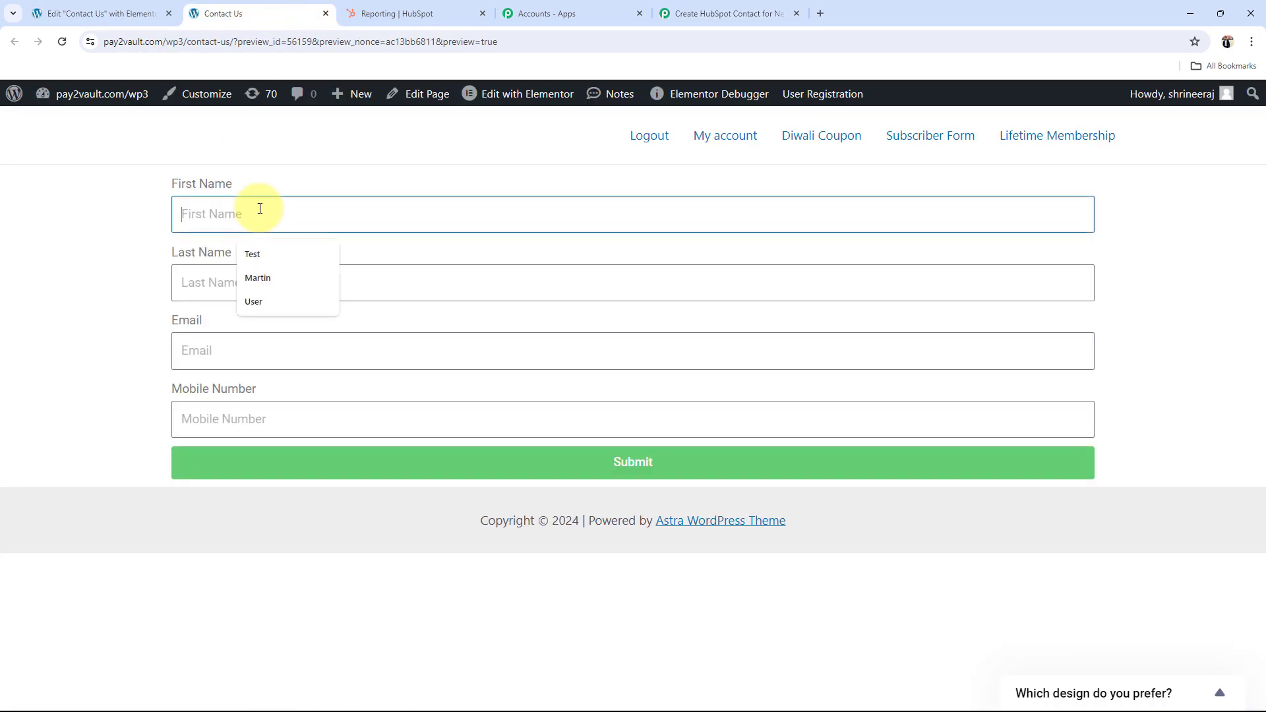
left_click(268, 255)
left_click(240, 283)
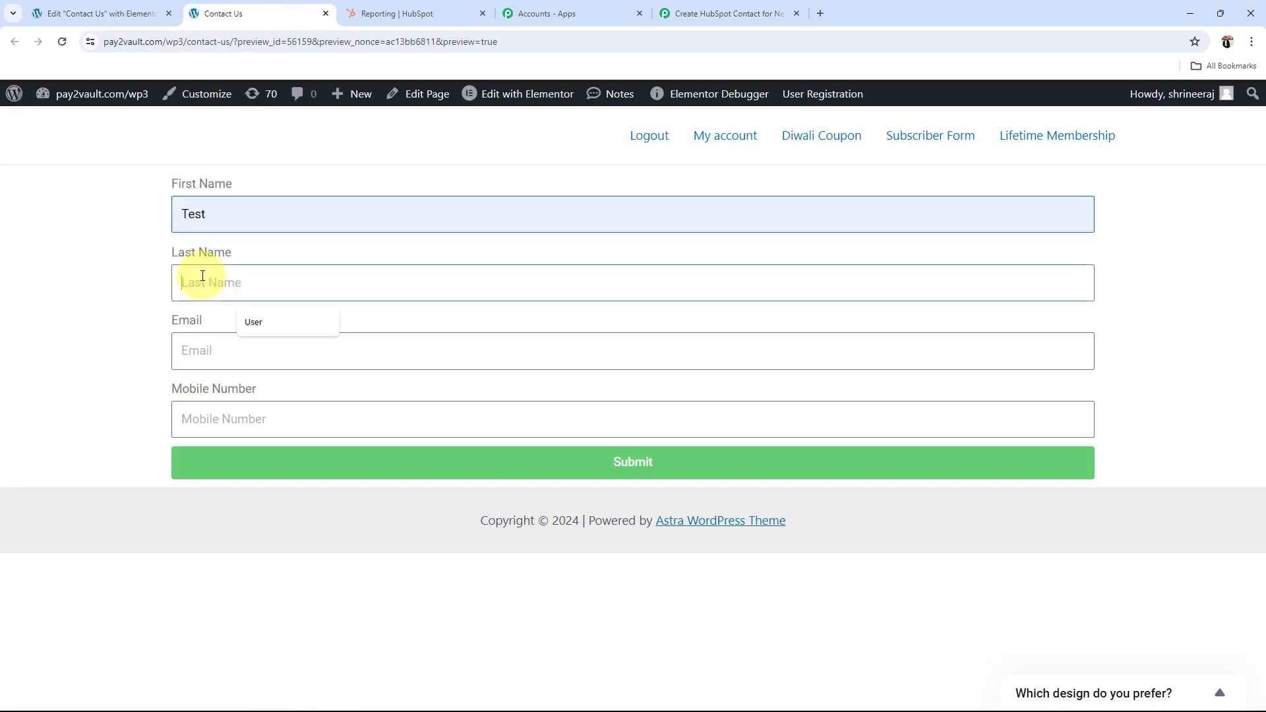
left_click(251, 325)
left_click(219, 363)
left_click(255, 400)
left_click(253, 420)
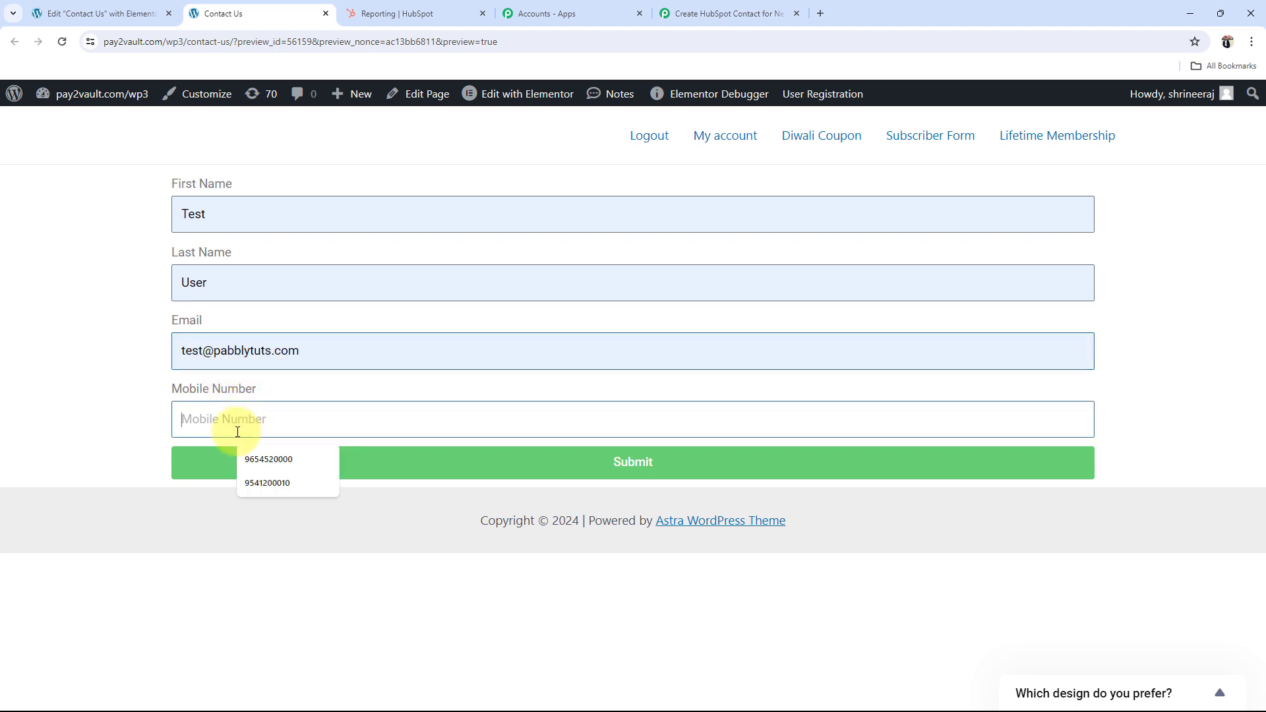
left_click(251, 481)
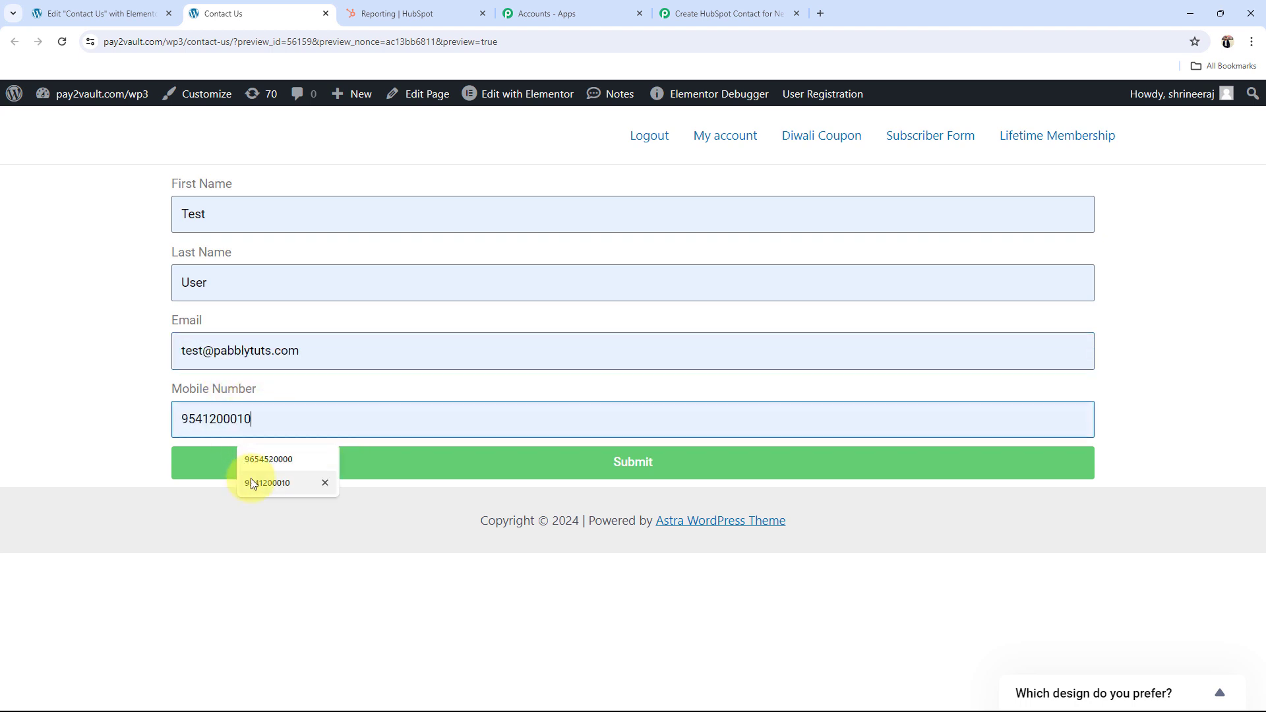
left_click(608, 469)
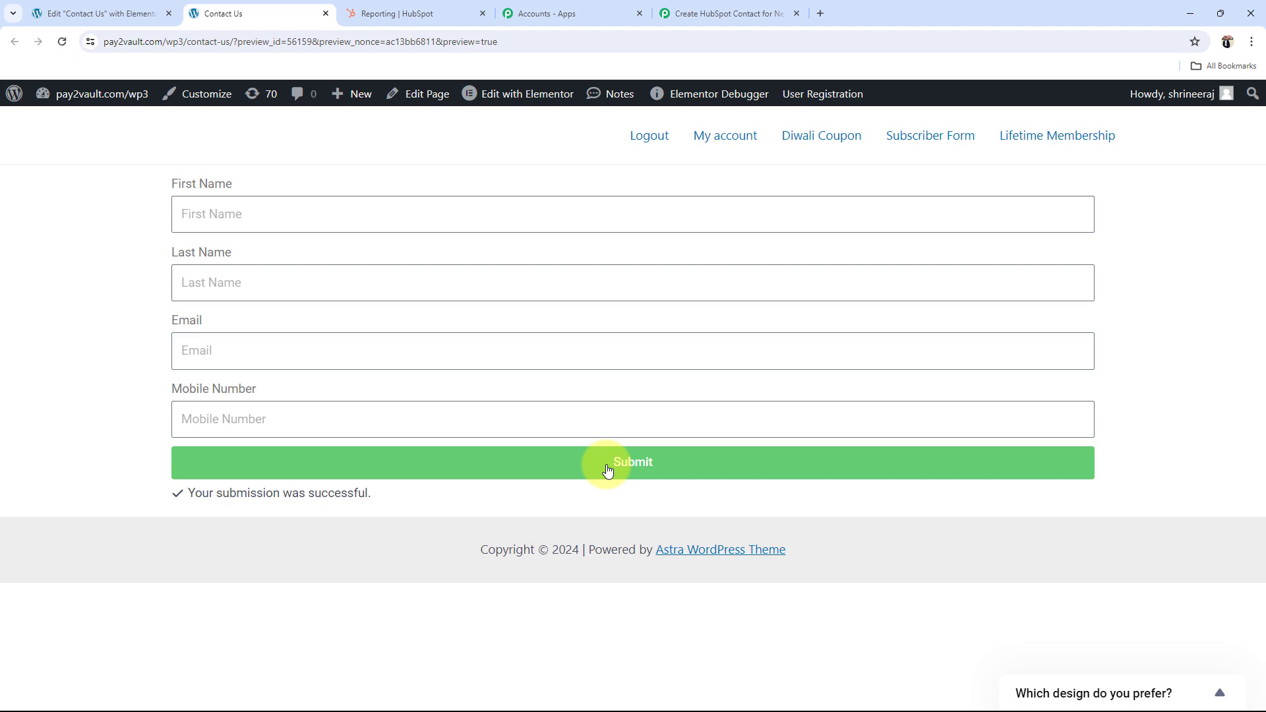
Step: Review the response captured by the Elementor trigger in Pabbly Connect, comparing the form name and contact details with the test submission
left_click(791, 8)
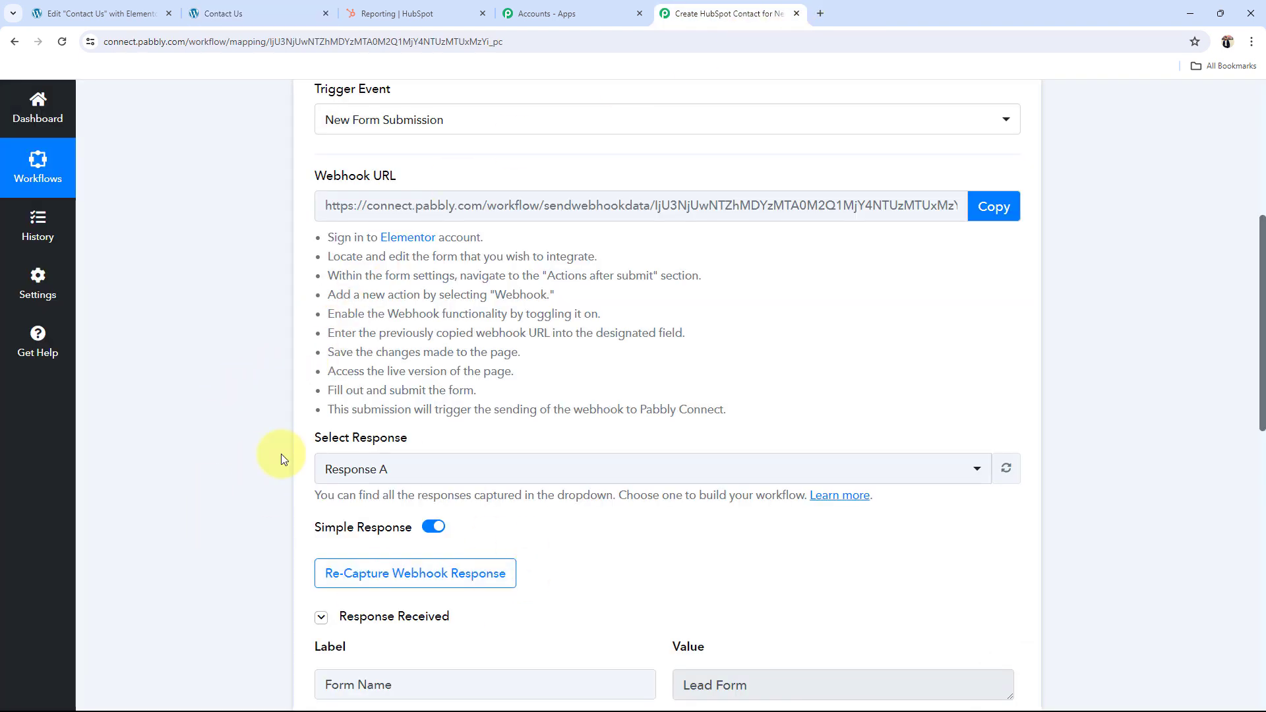
left_click_drag(316, 176, 437, 176)
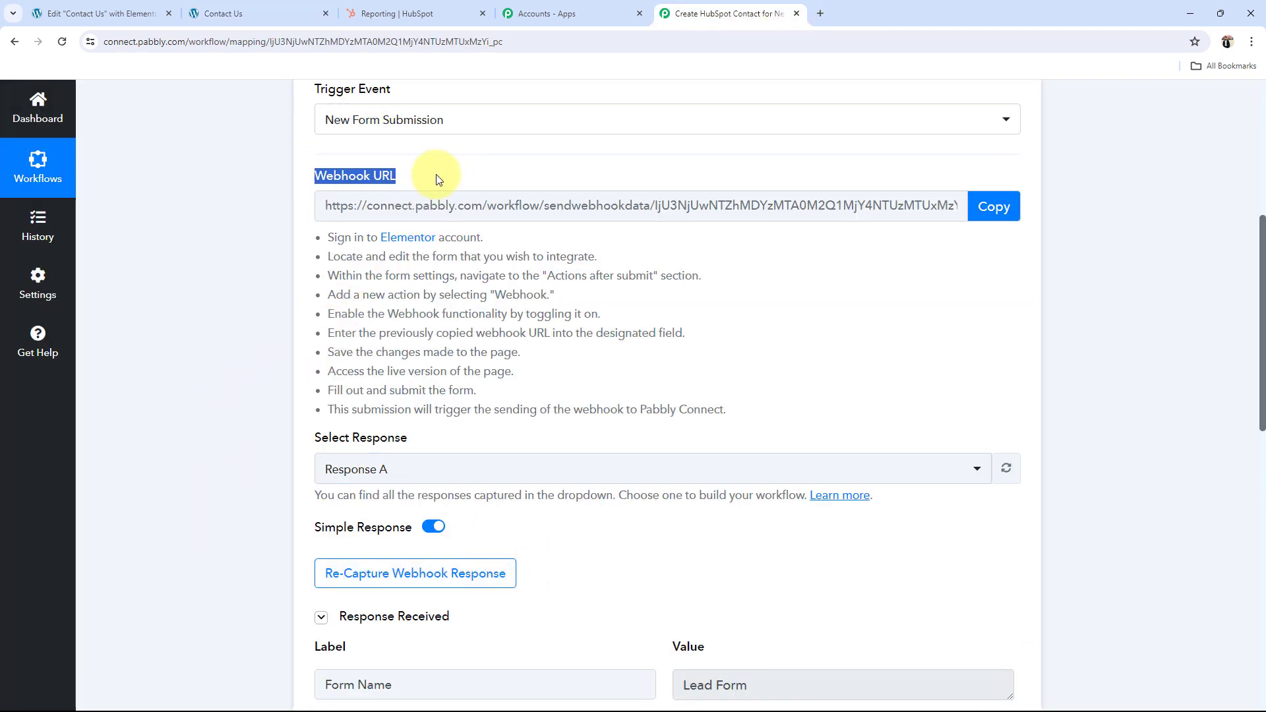
left_click(239, 289)
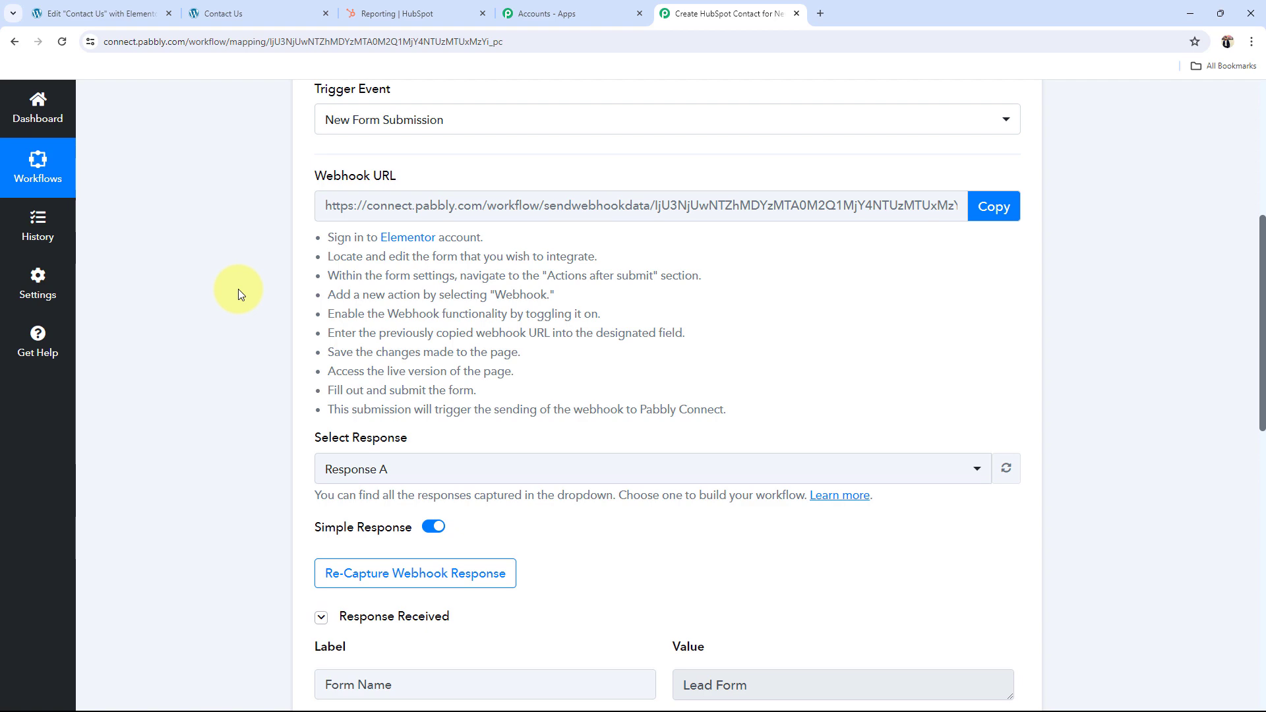
scroll(239, 291, "down", 5)
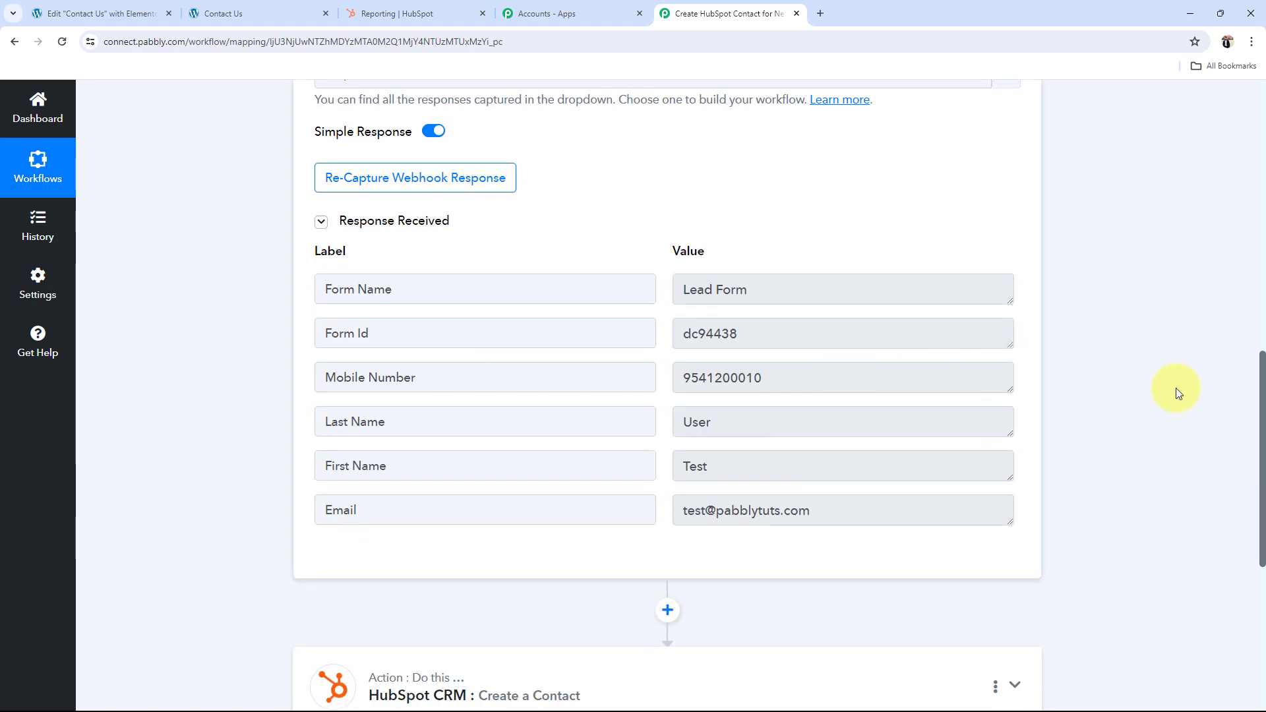
left_click_drag(754, 469, 572, 470)
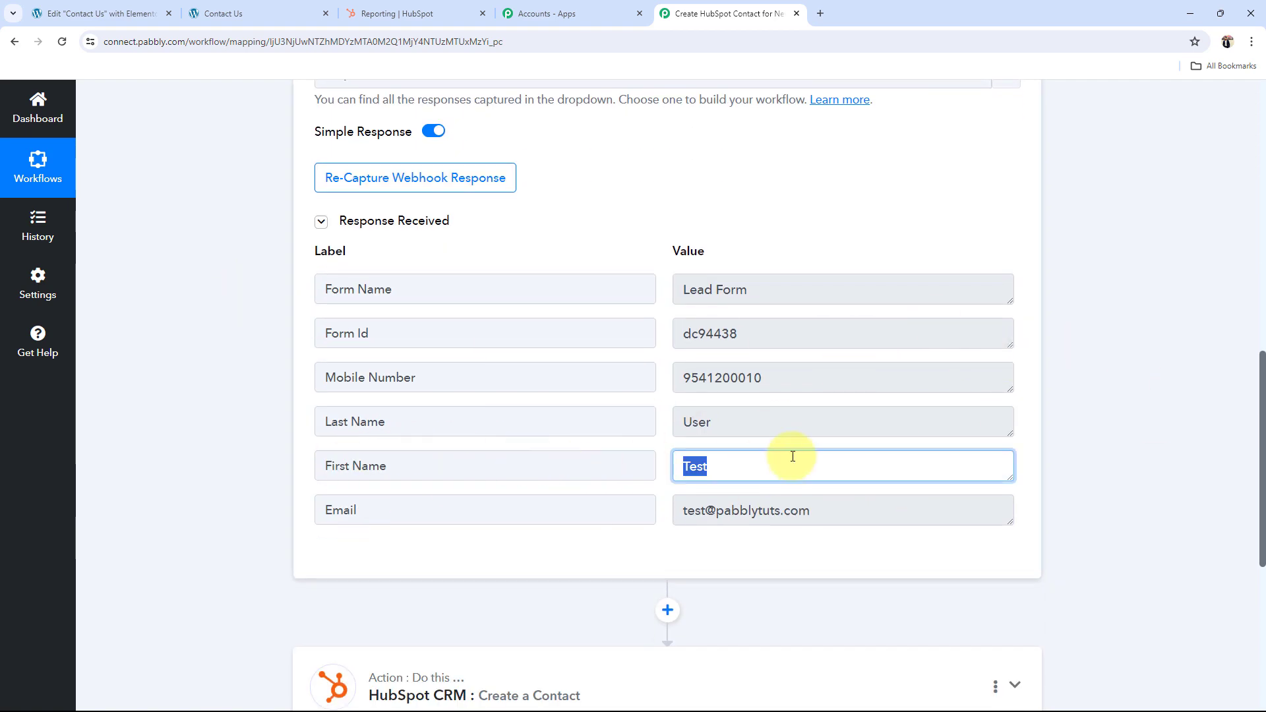
left_click_drag(795, 420, 488, 419)
left_click_drag(777, 391, 731, 390)
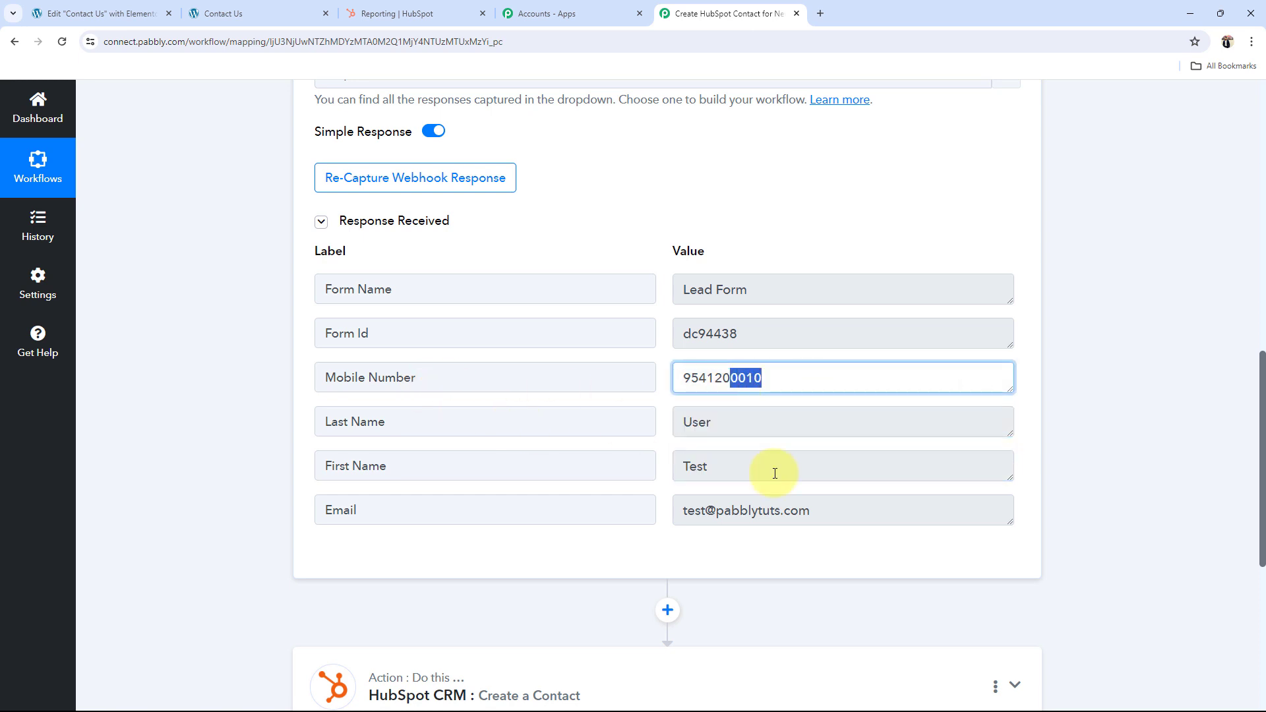
left_click_drag(799, 516, 611, 504)
left_click(899, 475)
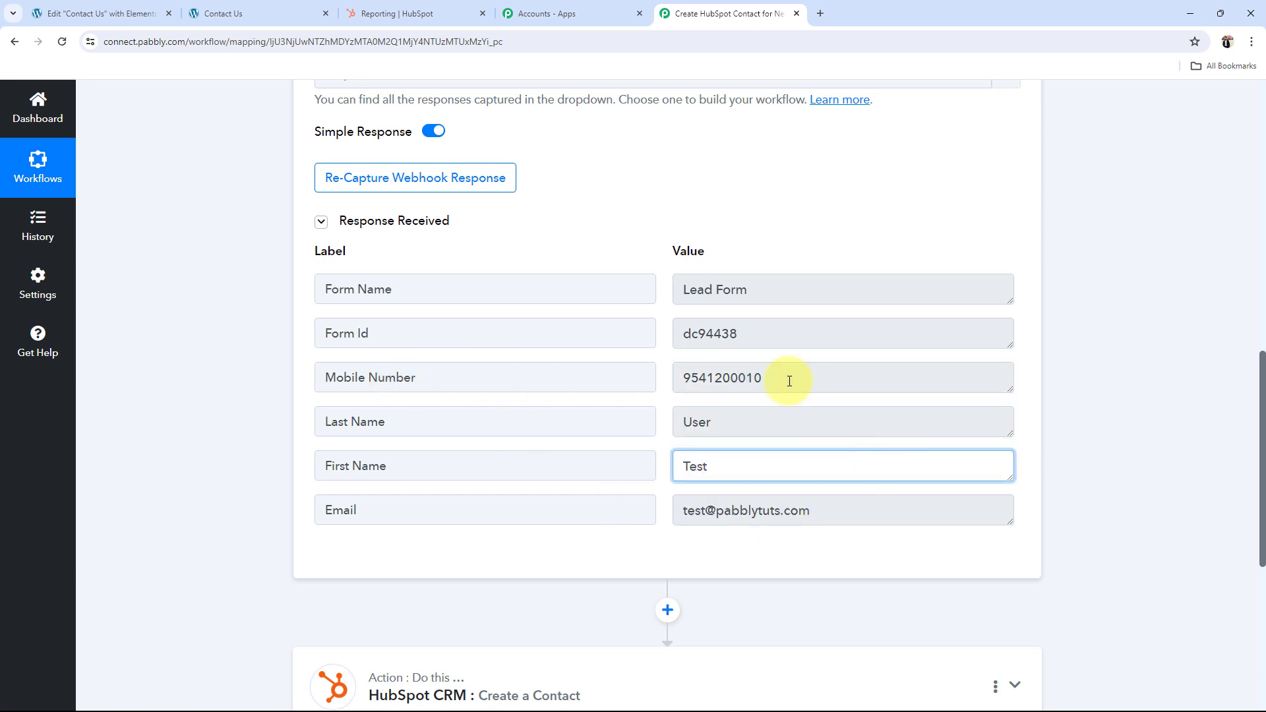
left_click_drag(794, 377, 405, 350)
left_click_drag(773, 285, 673, 282)
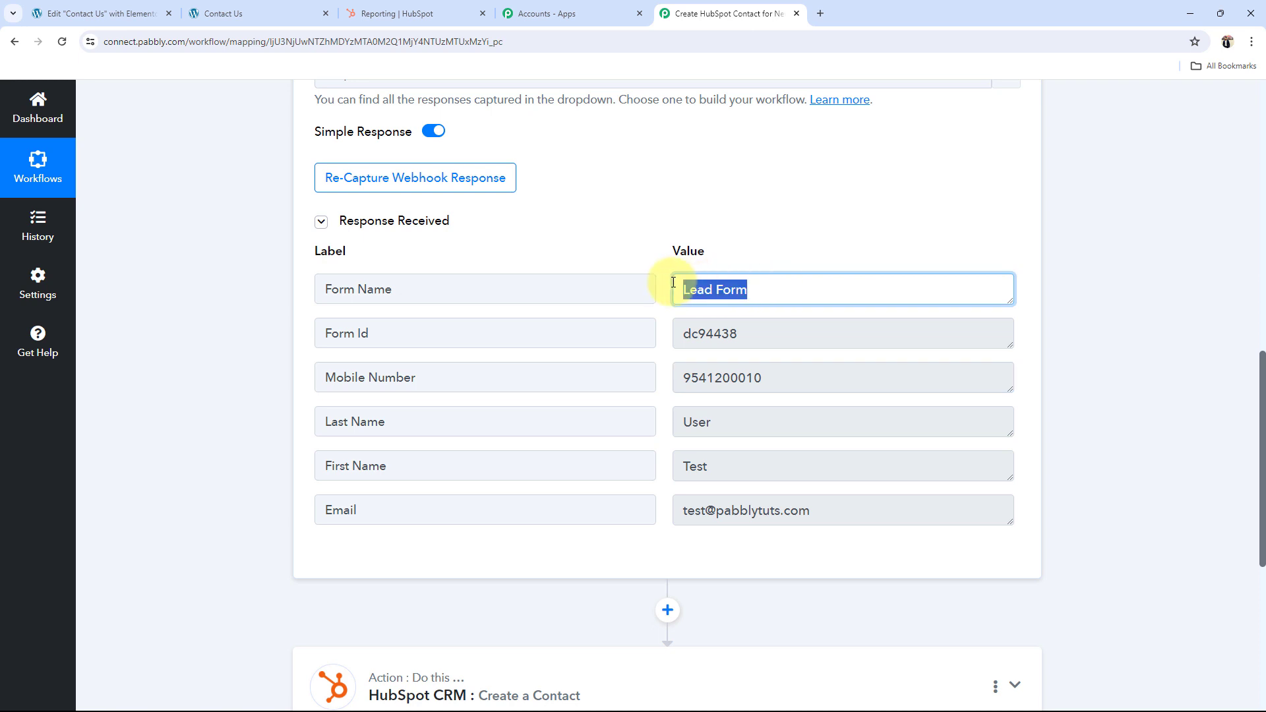
left_click(211, 351)
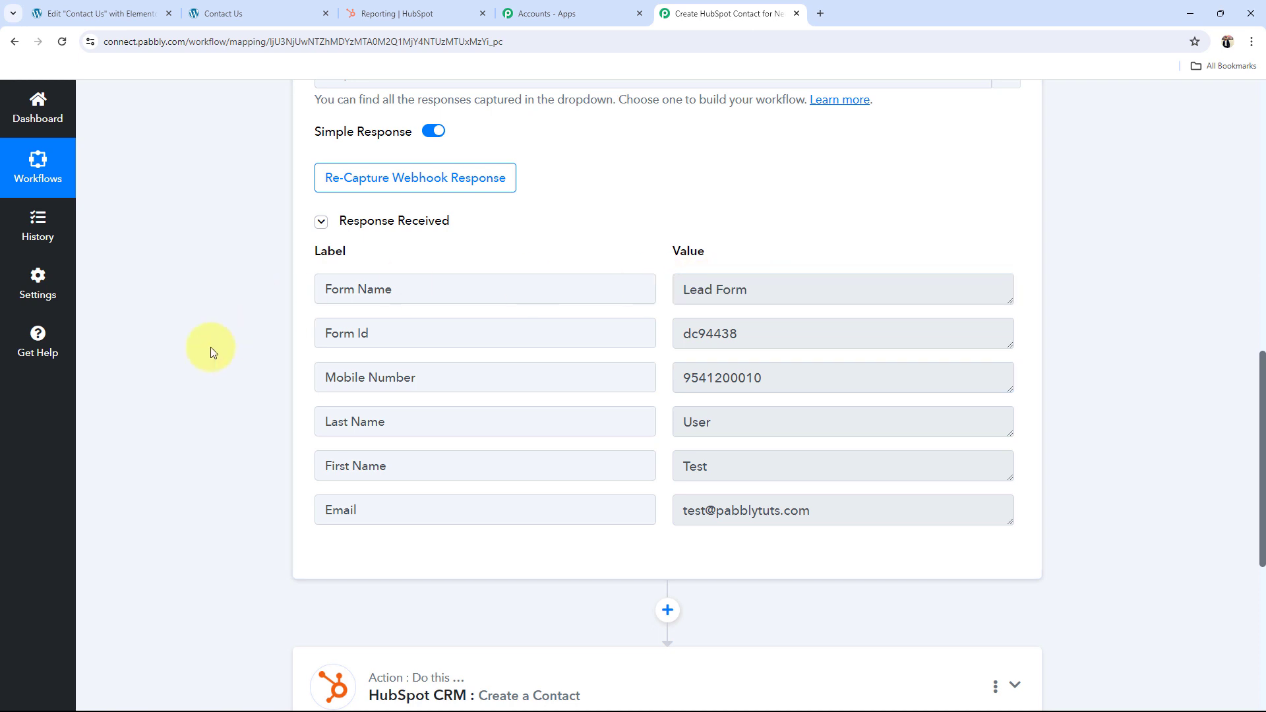
scroll(211, 347, "up", 12)
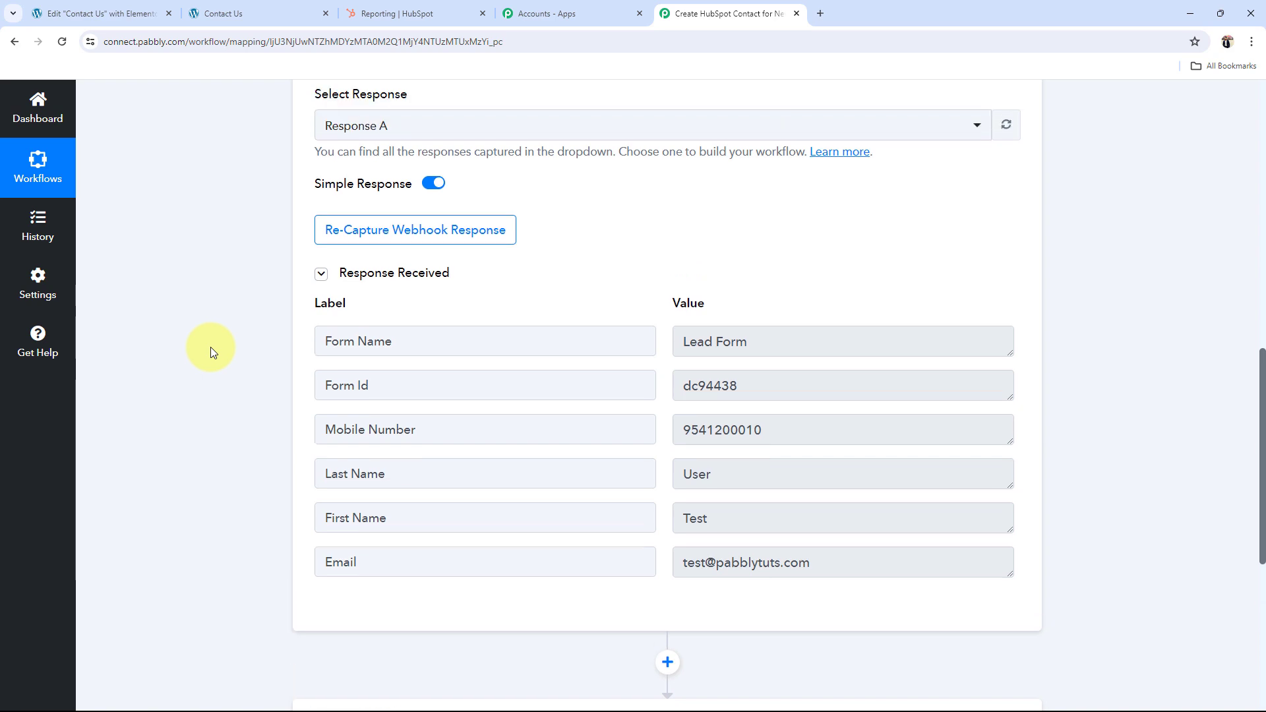
Step: Collapse the Elementor trigger and open the connection settings of the HubSpot CRM Create a Contact action
left_click(647, 334)
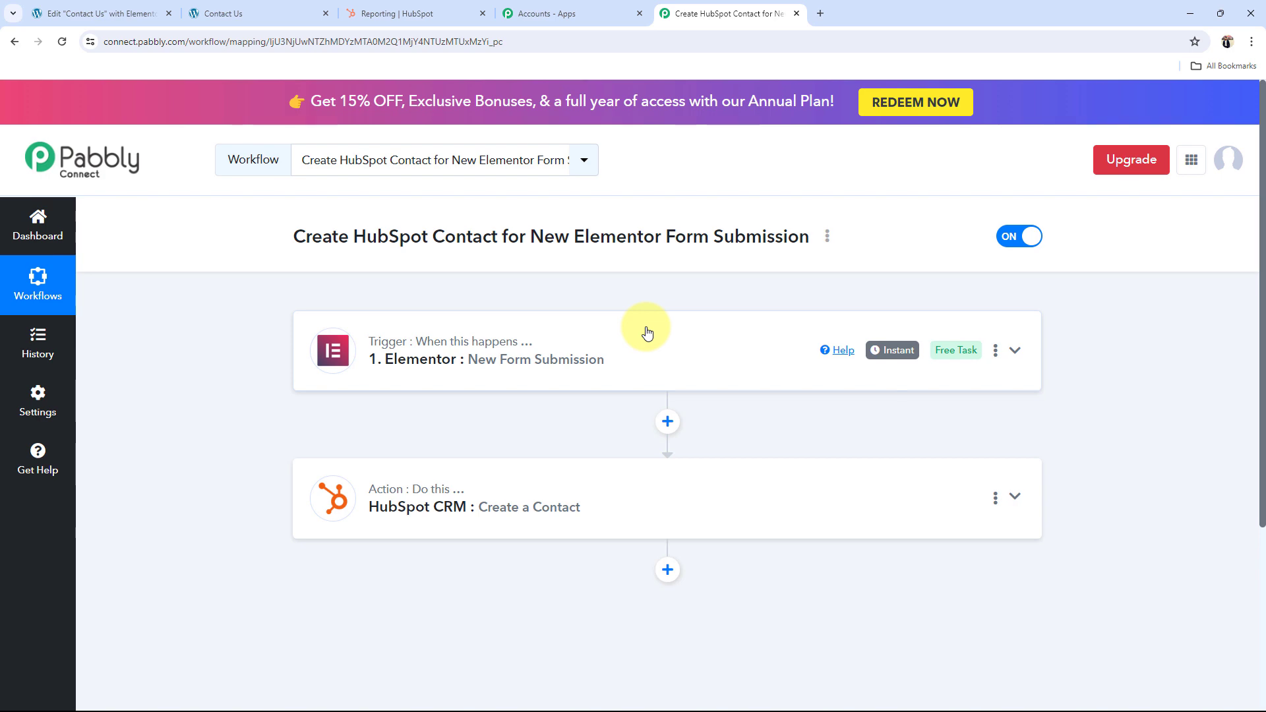
left_click(509, 515)
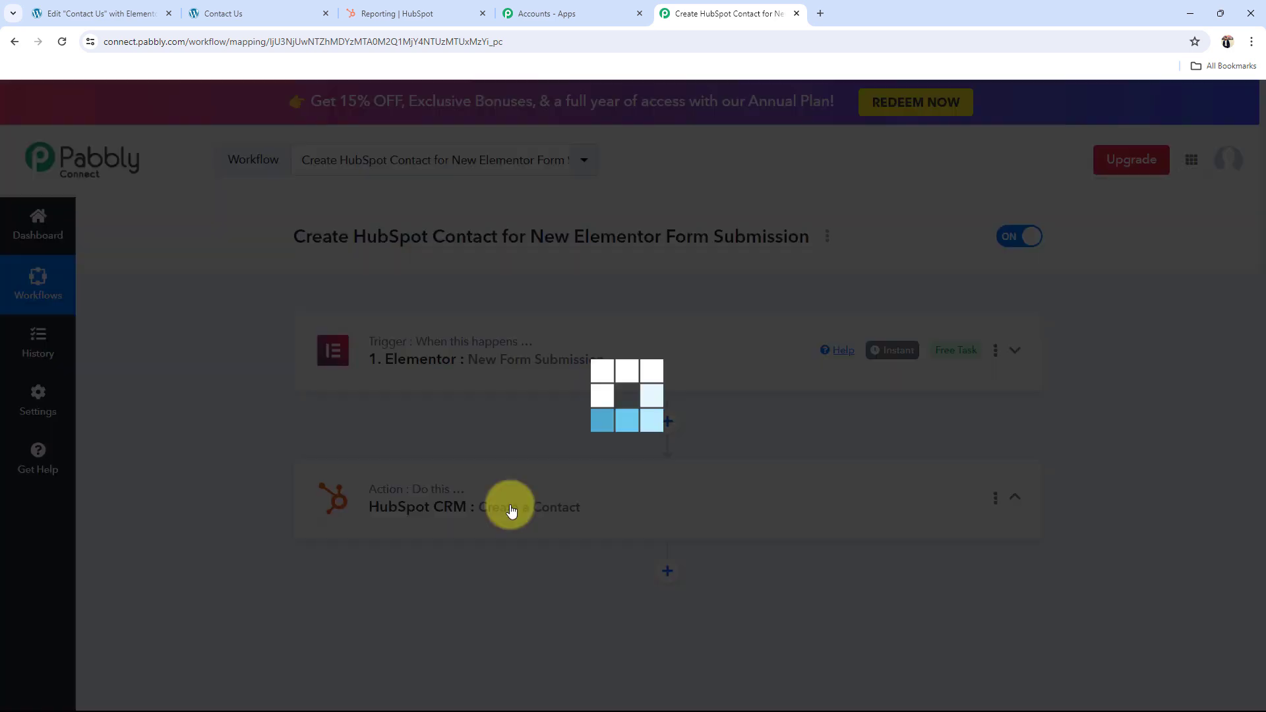
scroll(255, 473, "down", 4)
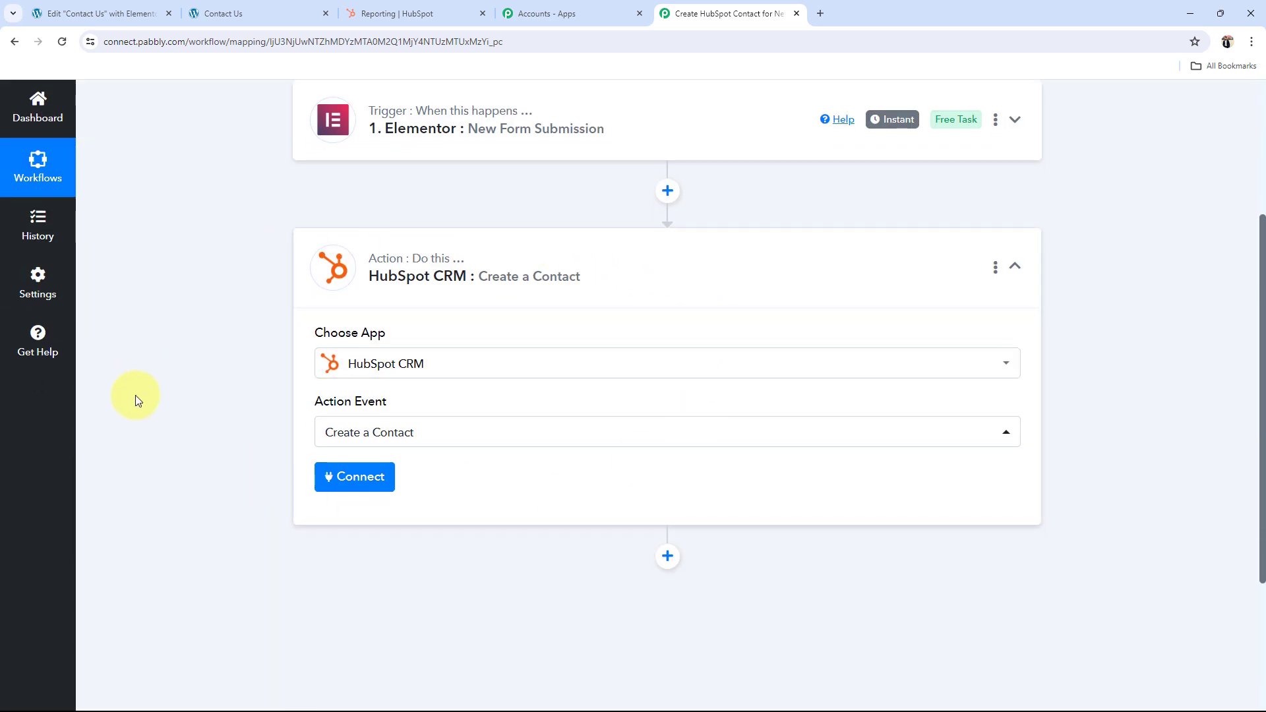
left_click(342, 494)
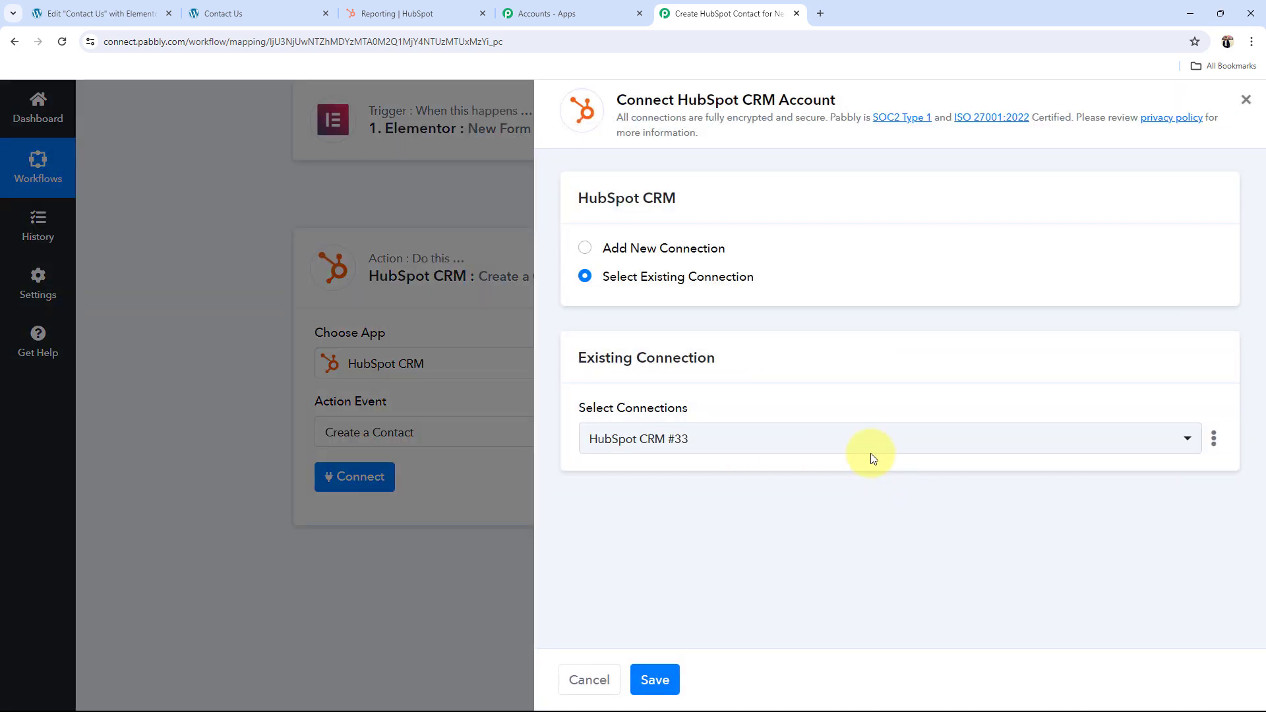
Step: Add a new HubSpot CRM connection and authorize Pabbly Connect to access the first listed HubSpot account
left_click(585, 248)
left_click(645, 455)
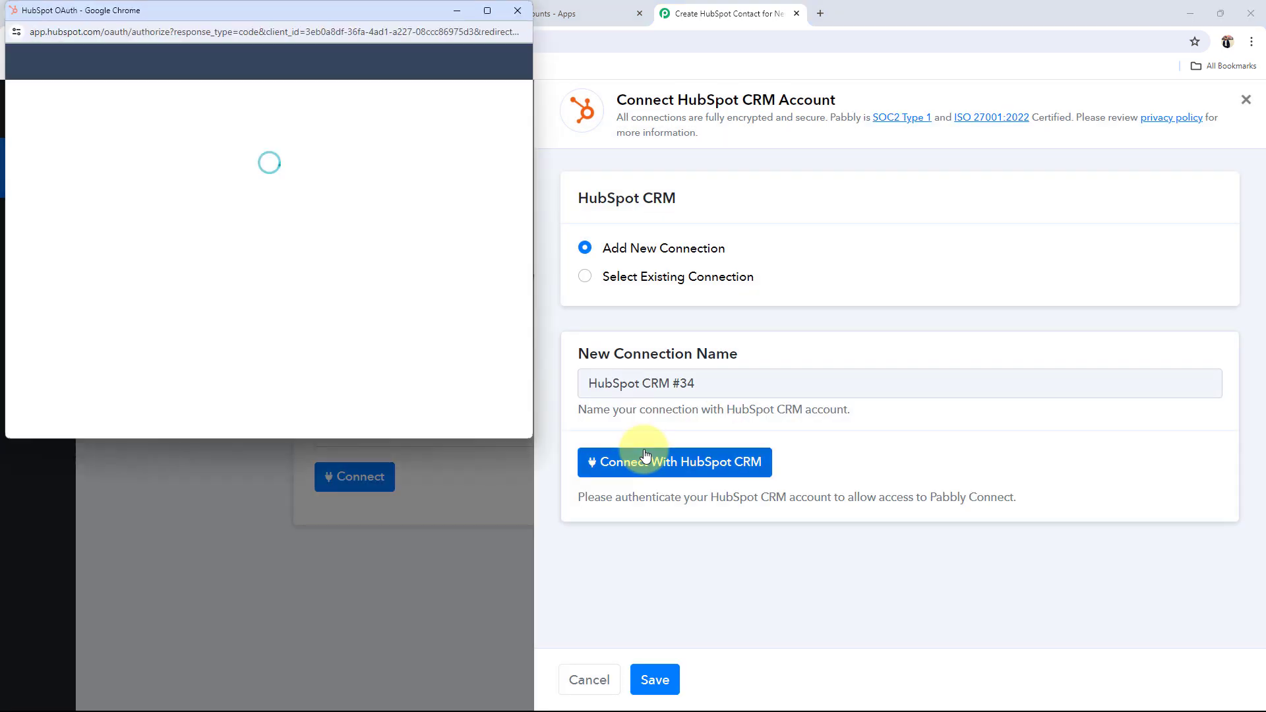
scroll(127, 334, "down", 2)
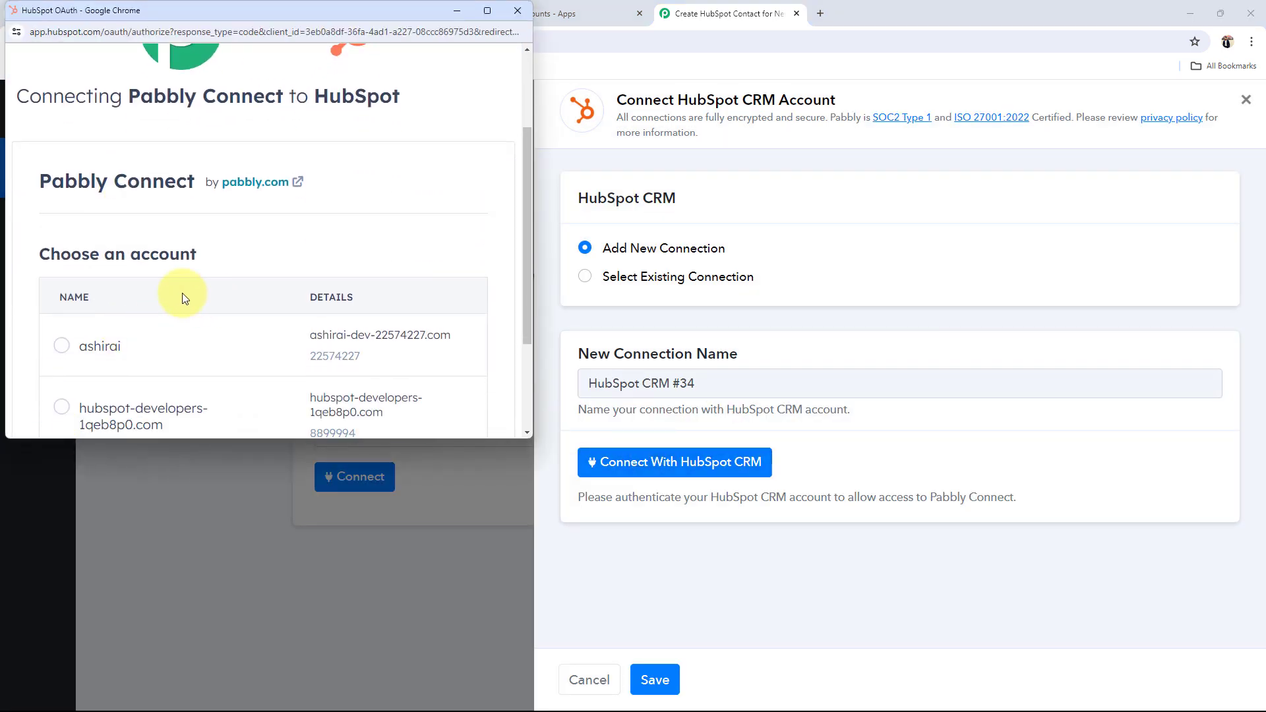
left_click(61, 347)
scroll(62, 360, "down", 2)
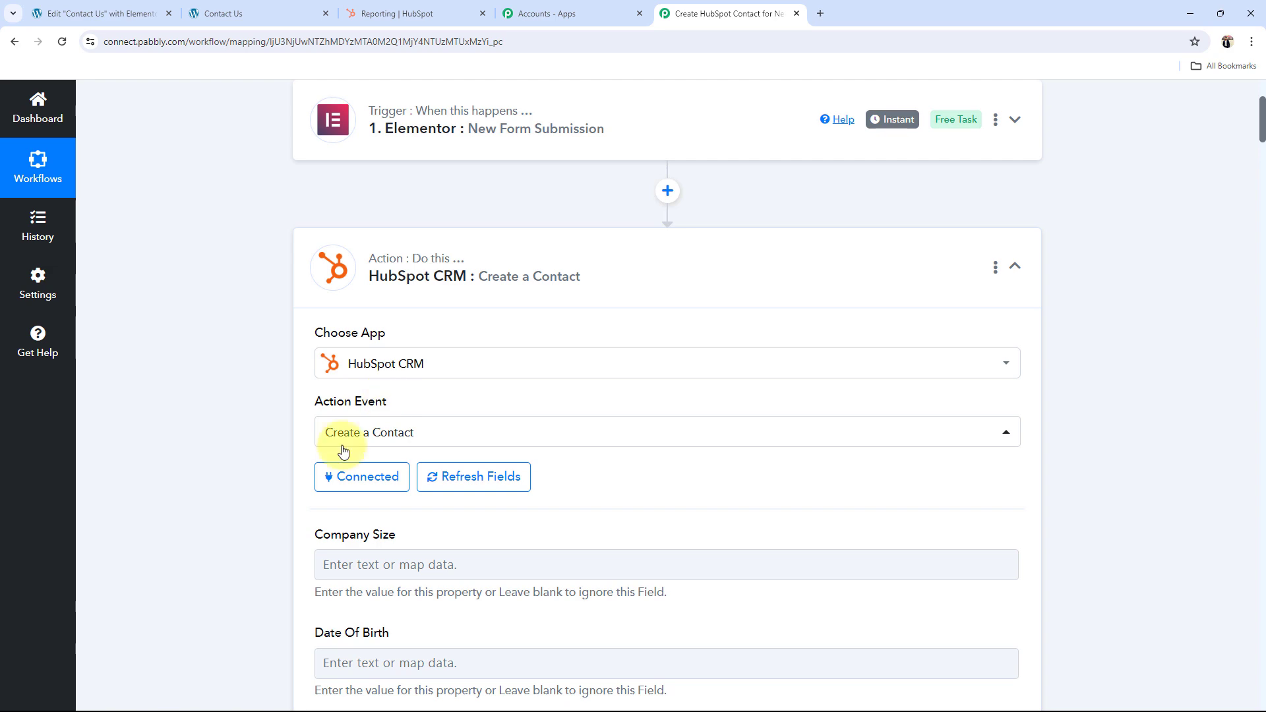
Step: Look through the Create a Contact fields to locate First Name, Last Name, Email and Mobile Phone Number
scroll(247, 515, "down", 7)
scroll(246, 512, "up", 3)
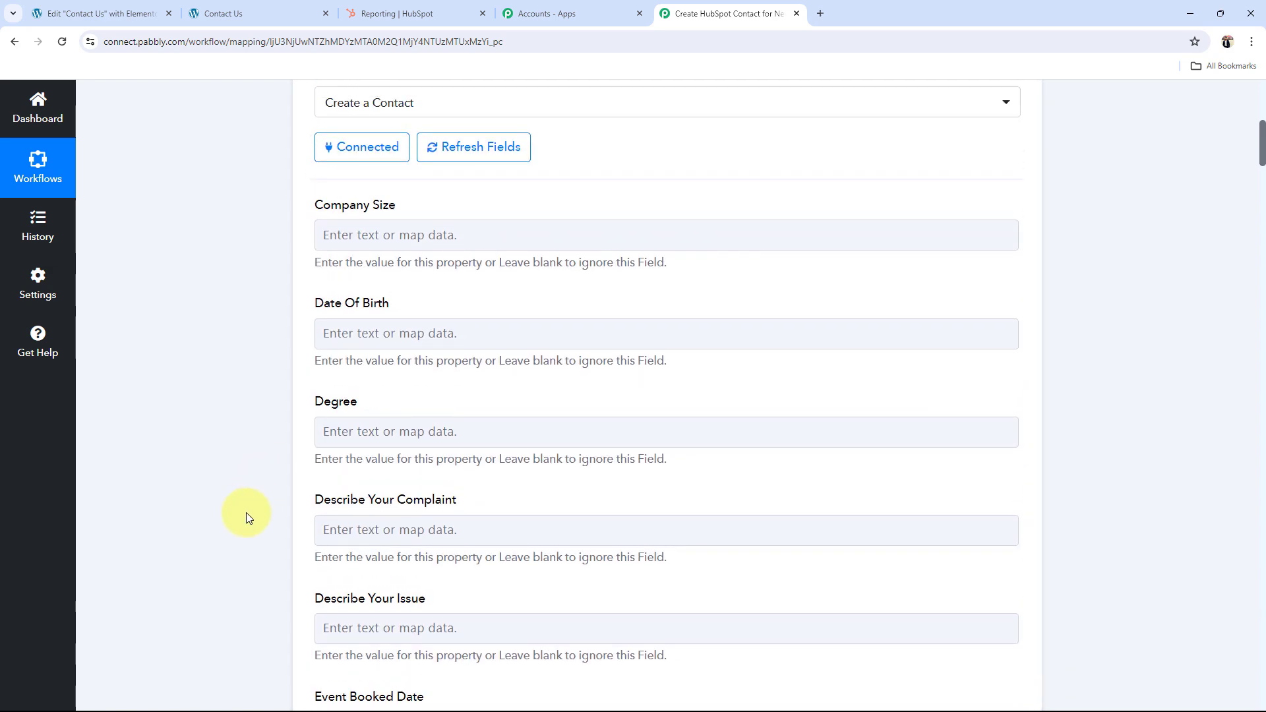
scroll(247, 512, "down", 4)
scroll(247, 512, "down", 13)
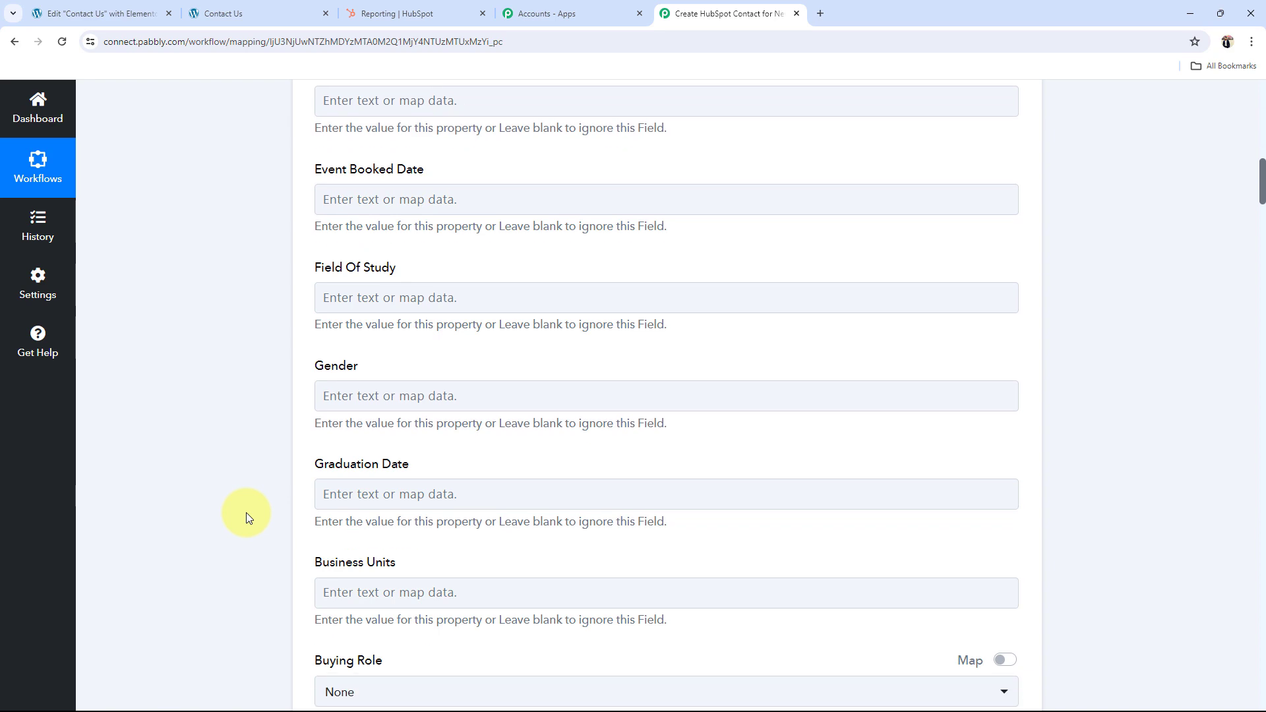
scroll(247, 512, "down", 12)
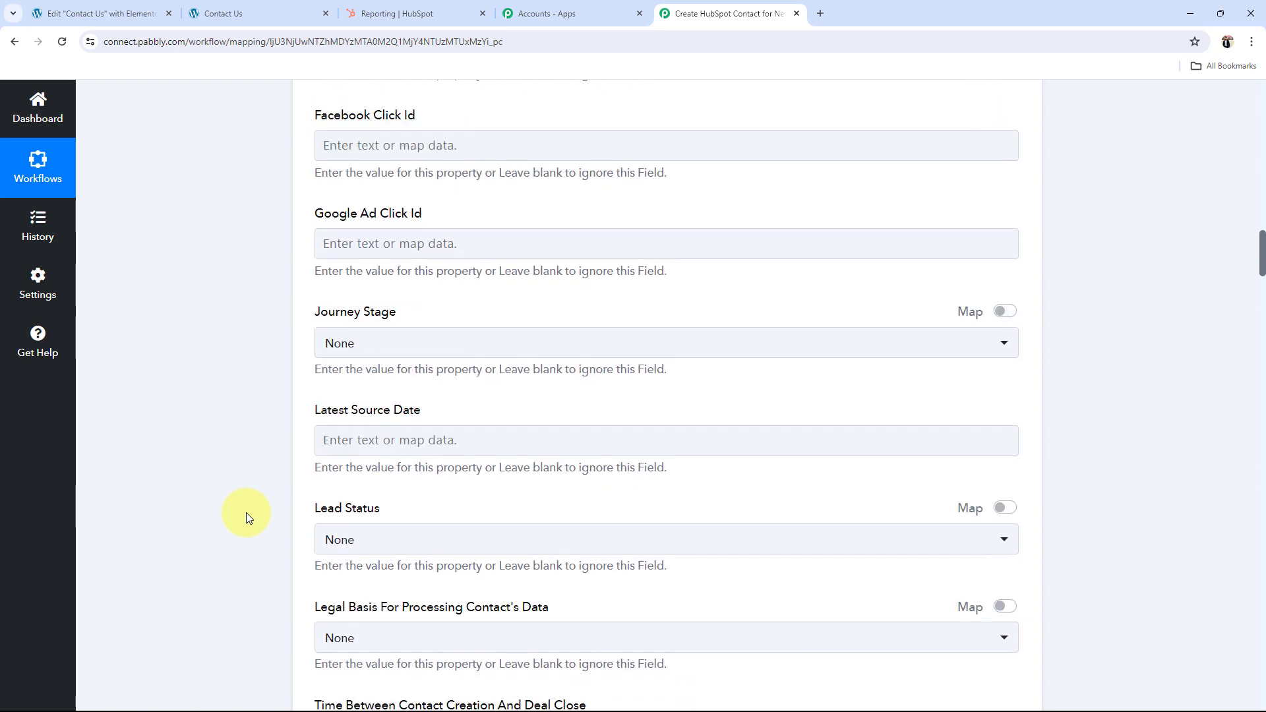
scroll(246, 513, "down", 13)
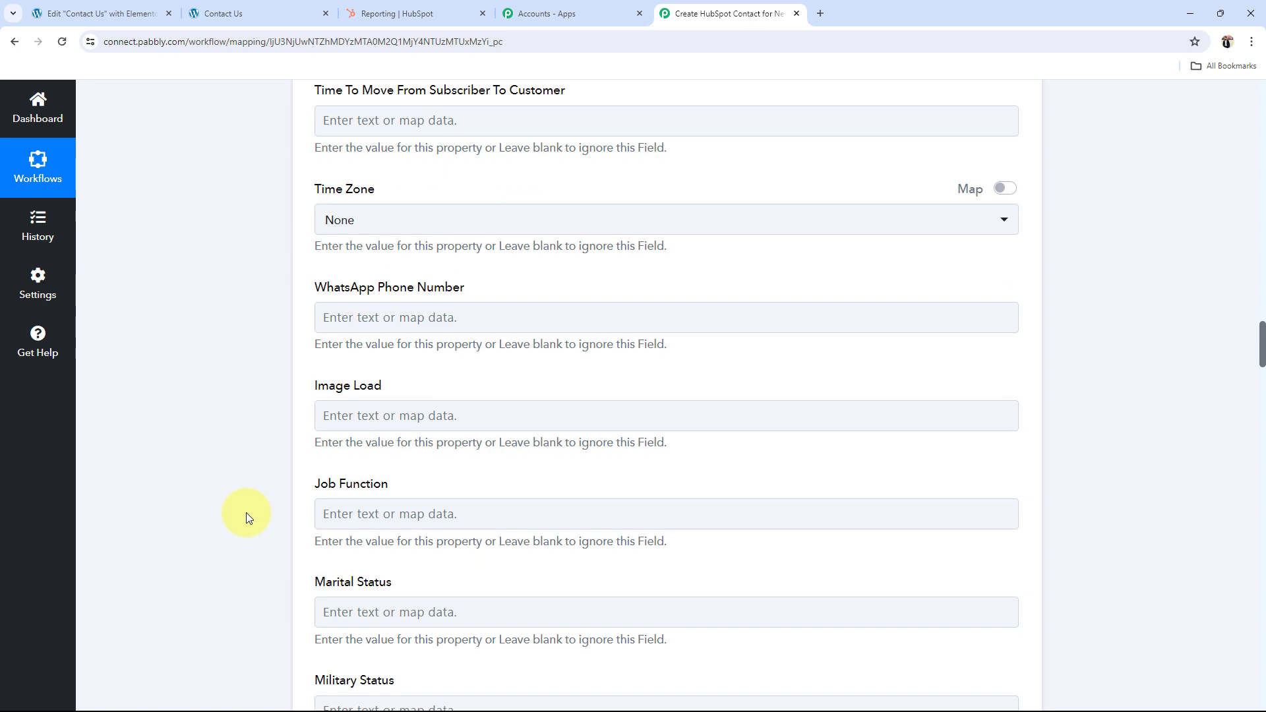
scroll(247, 513, "down", 5)
scroll(246, 513, "up", 1)
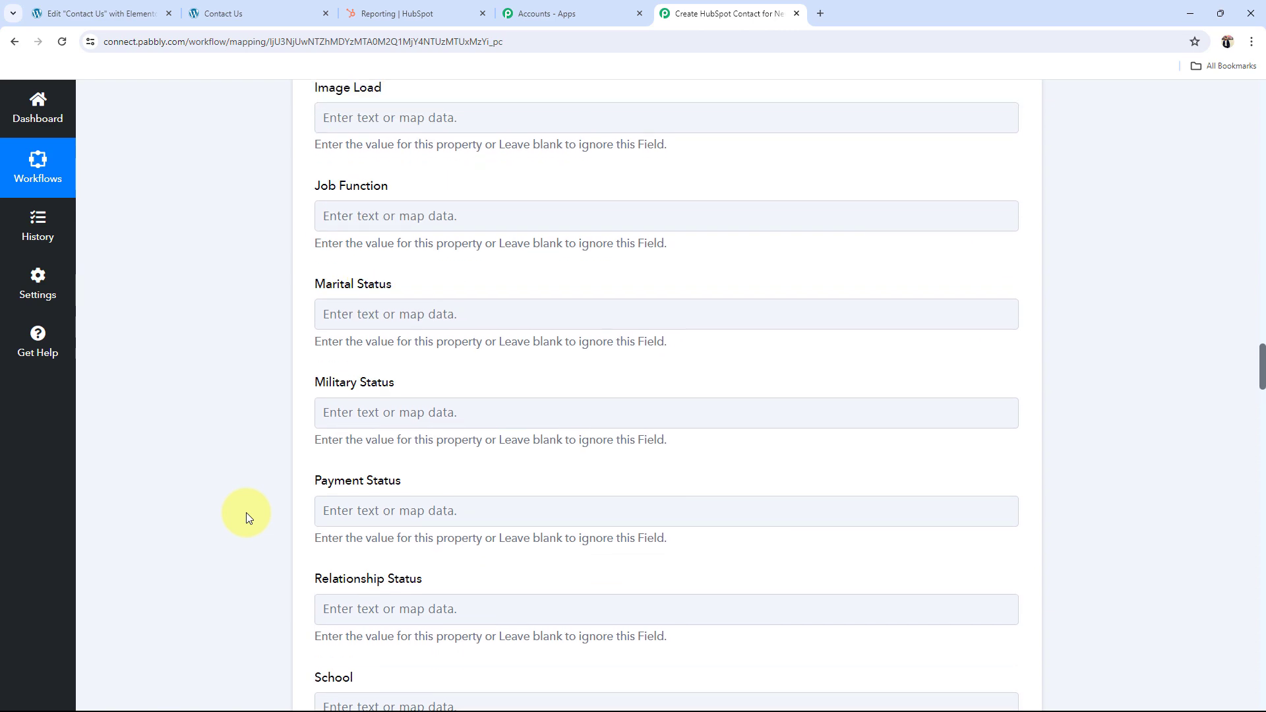
scroll(247, 512, "down", 13)
scroll(246, 512, "down", 6)
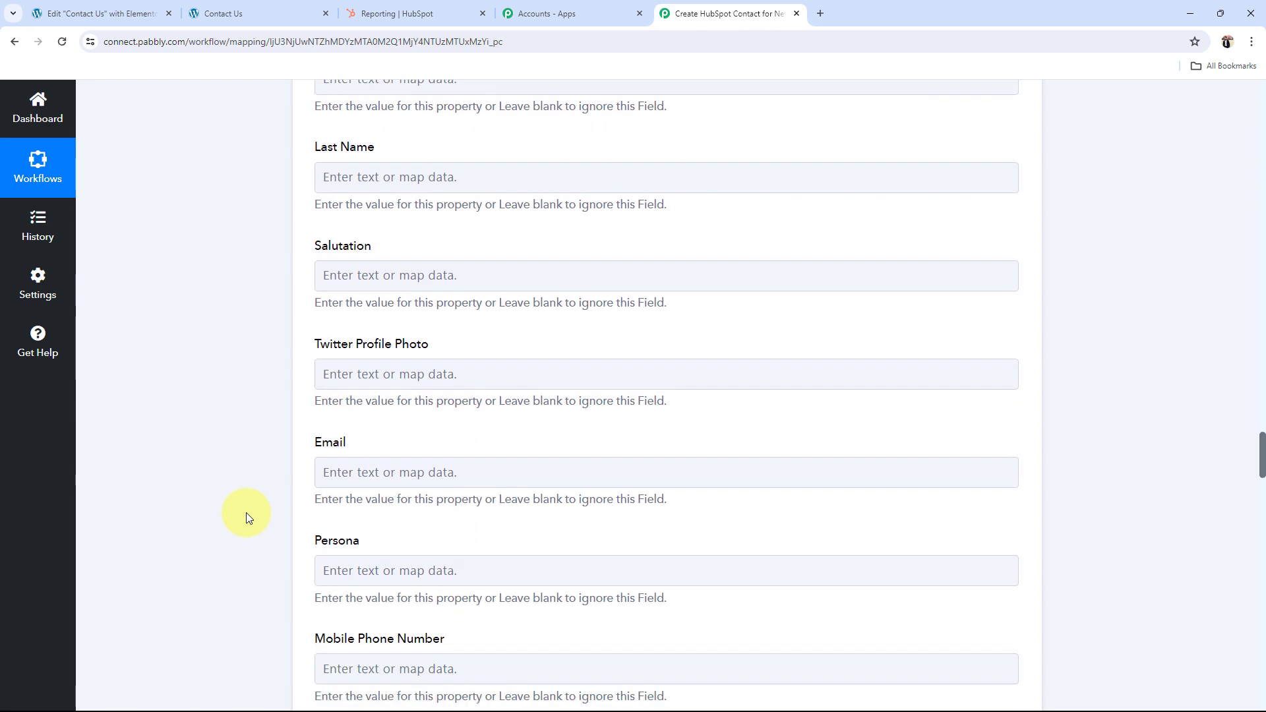
scroll(263, 460, "up", 3)
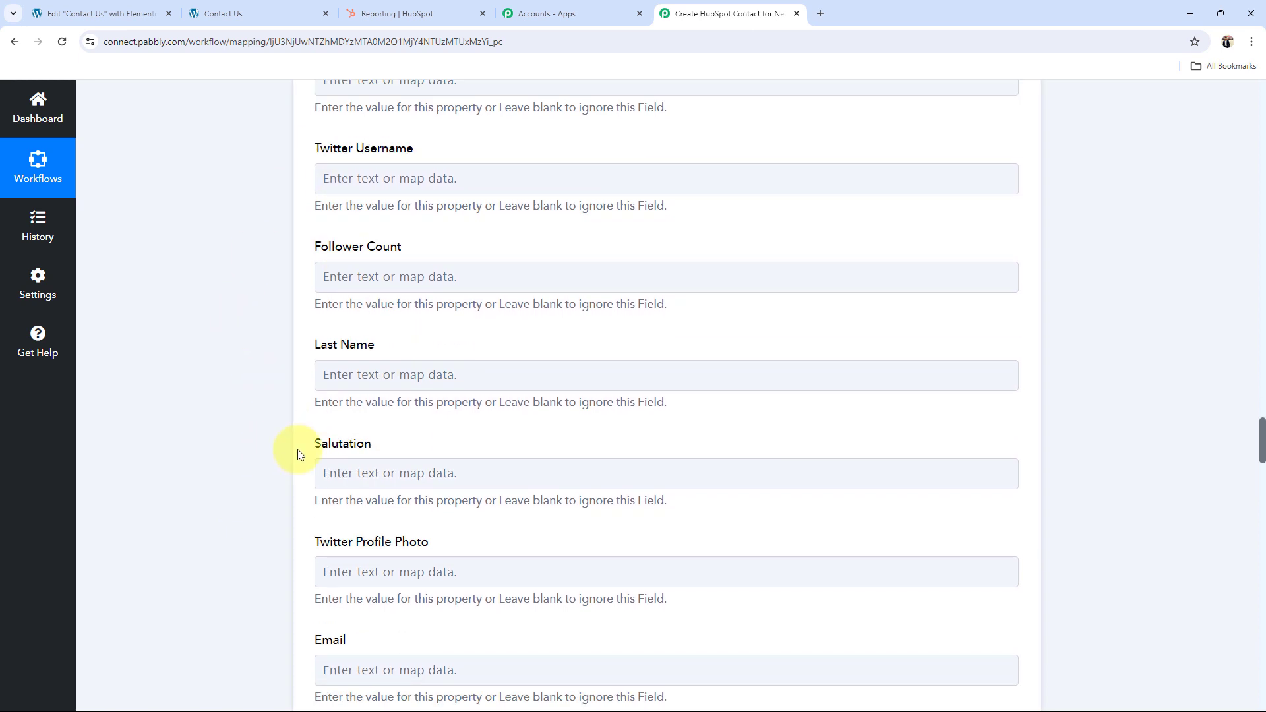
scroll(298, 452, "up", 2)
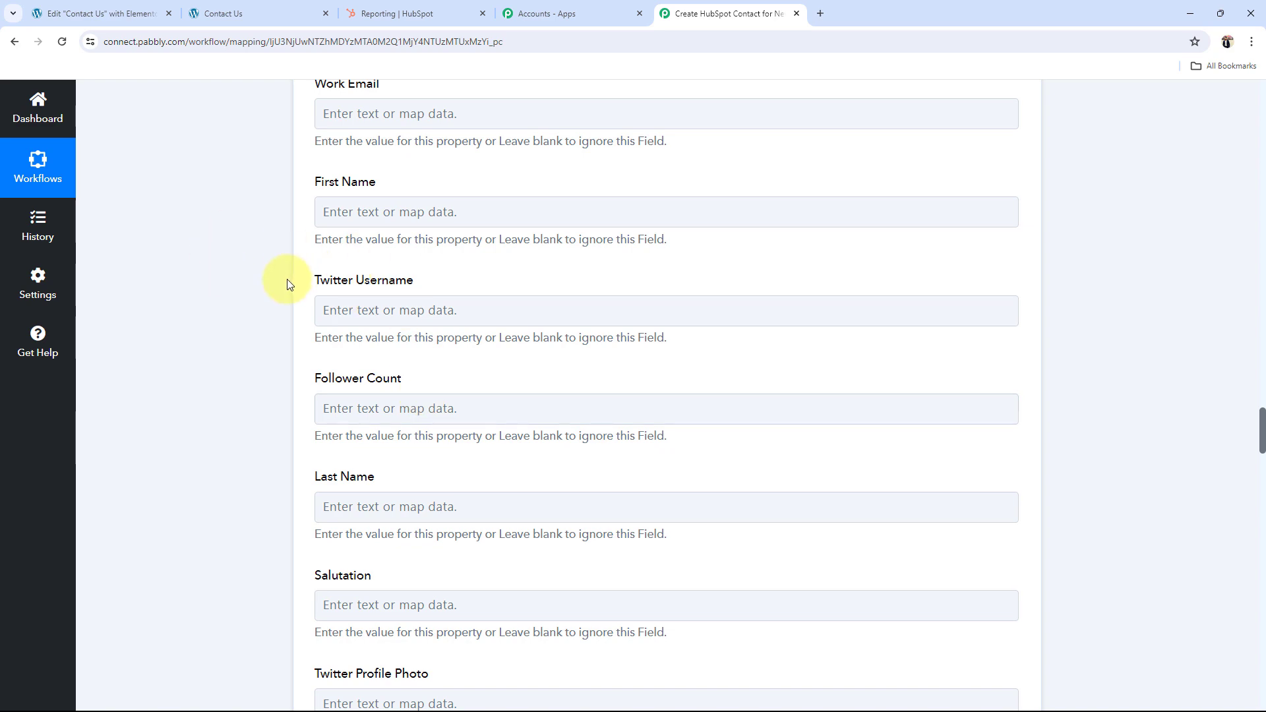
scroll(288, 291, "up", 2)
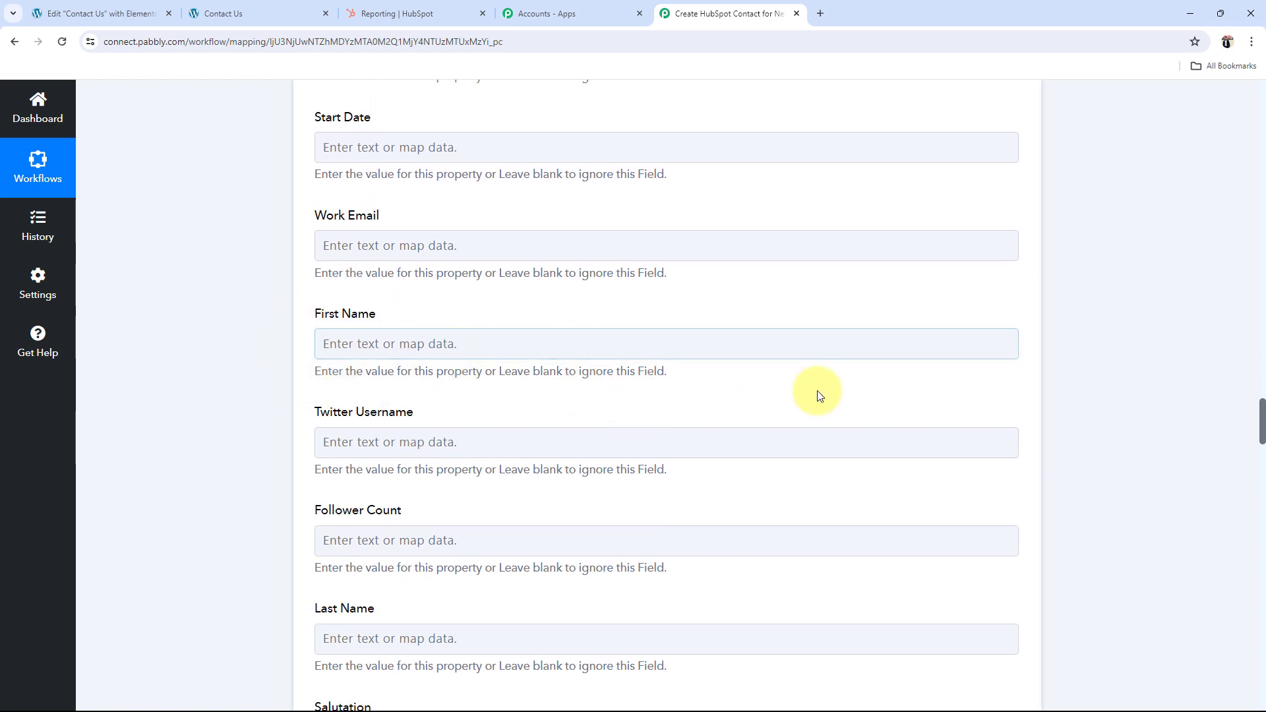
Step: Check the Elementor trigger at the start of the workflow and return to the name fields of the HubSpot contact
left_click_drag(1262, 435, 1217, 119)
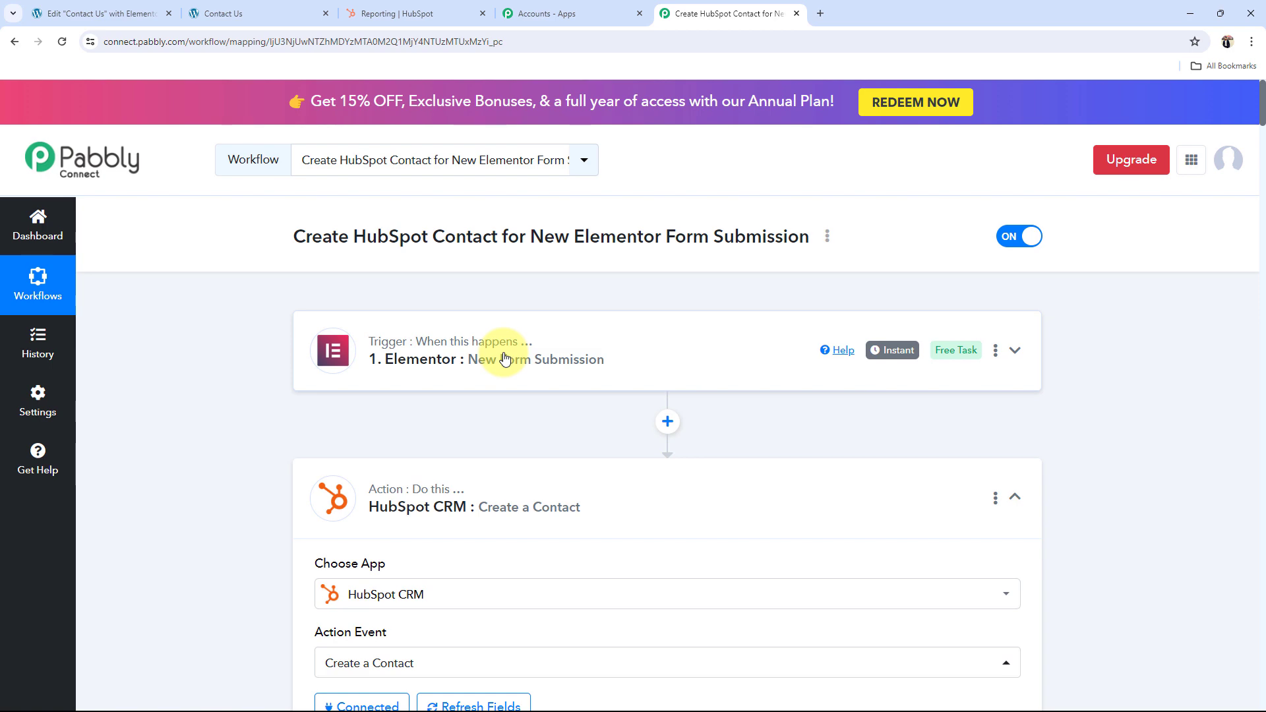
left_click_drag(1261, 117, 1262, 475)
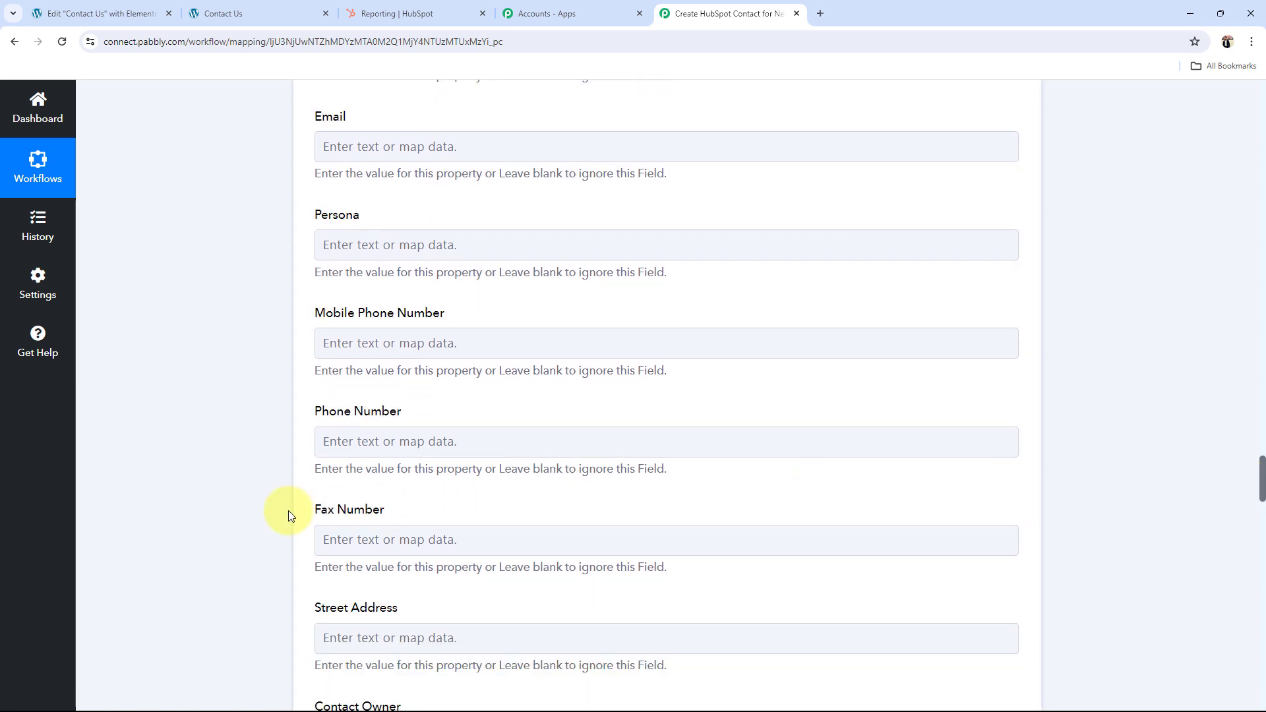
scroll(287, 510, "up", 2)
scroll(289, 513, "up", 10)
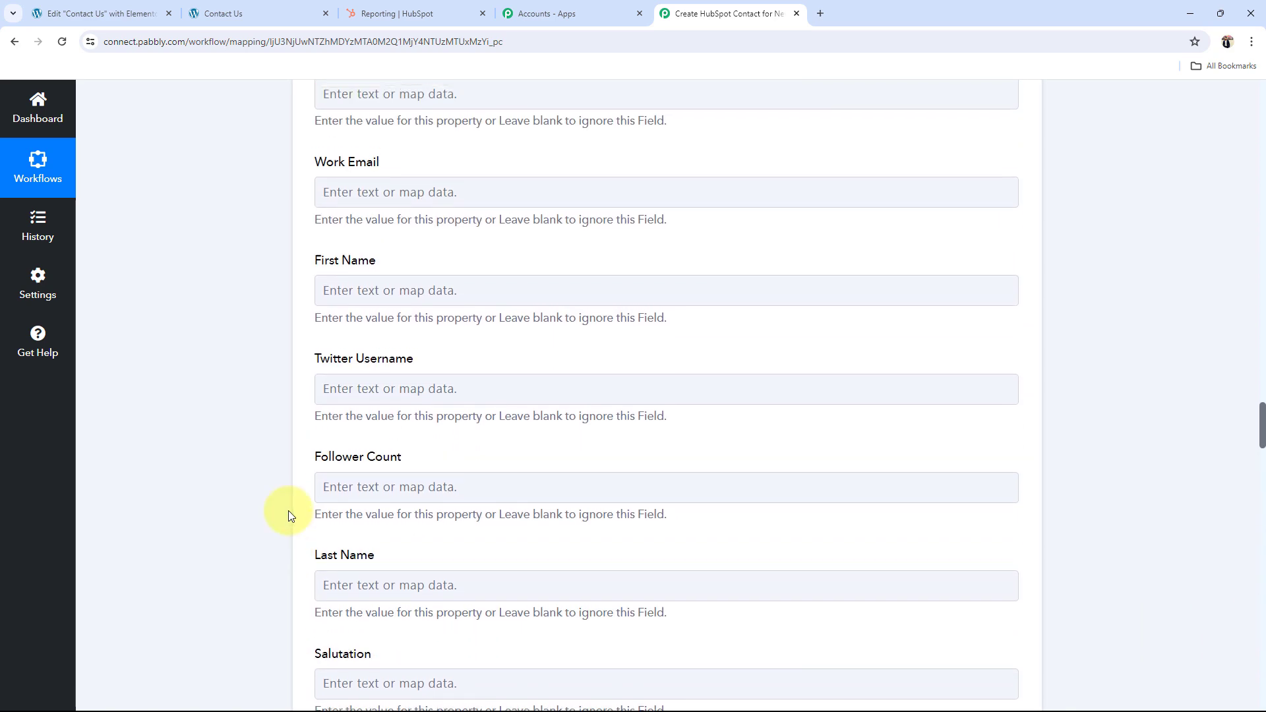
scroll(288, 516, "up", 9)
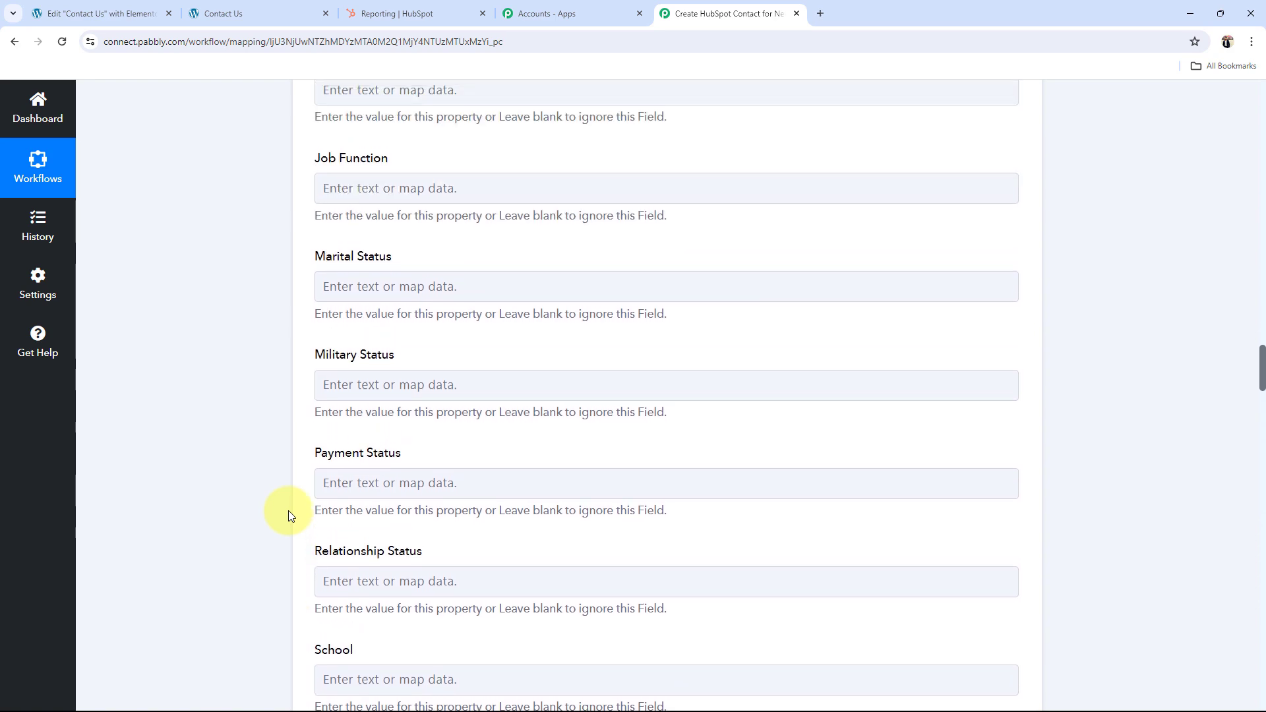
scroll(288, 515, "up", 4)
scroll(289, 515, "down", 20)
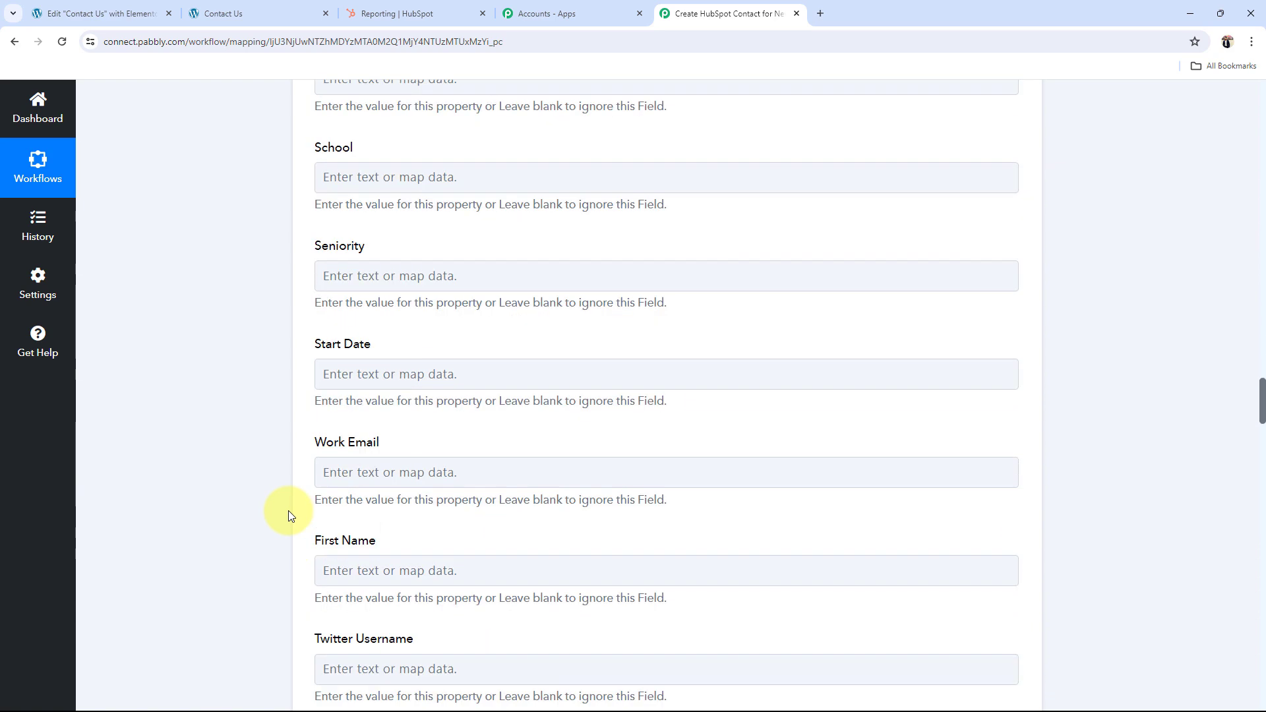
scroll(289, 514, "up", 4)
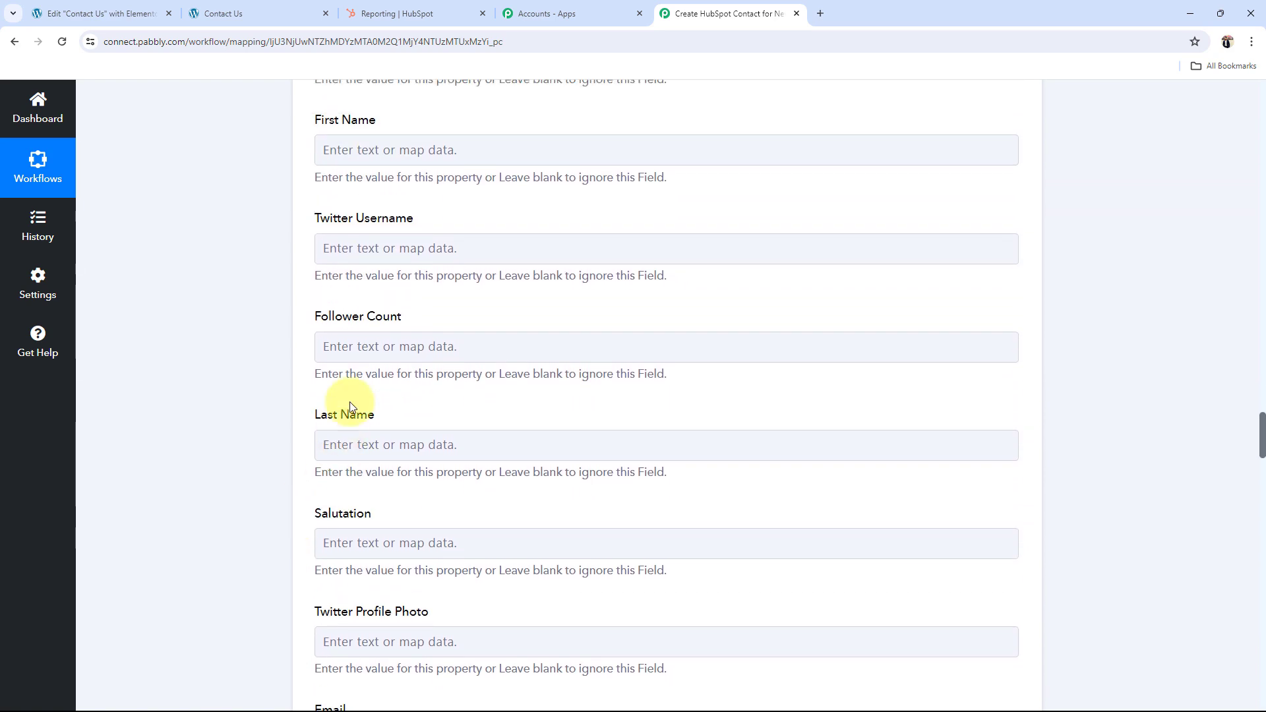
Step: Map the HubSpot First Name field to the First Name value from the Elementor form submission
scroll(165, 285, "up", 2)
left_click(413, 282)
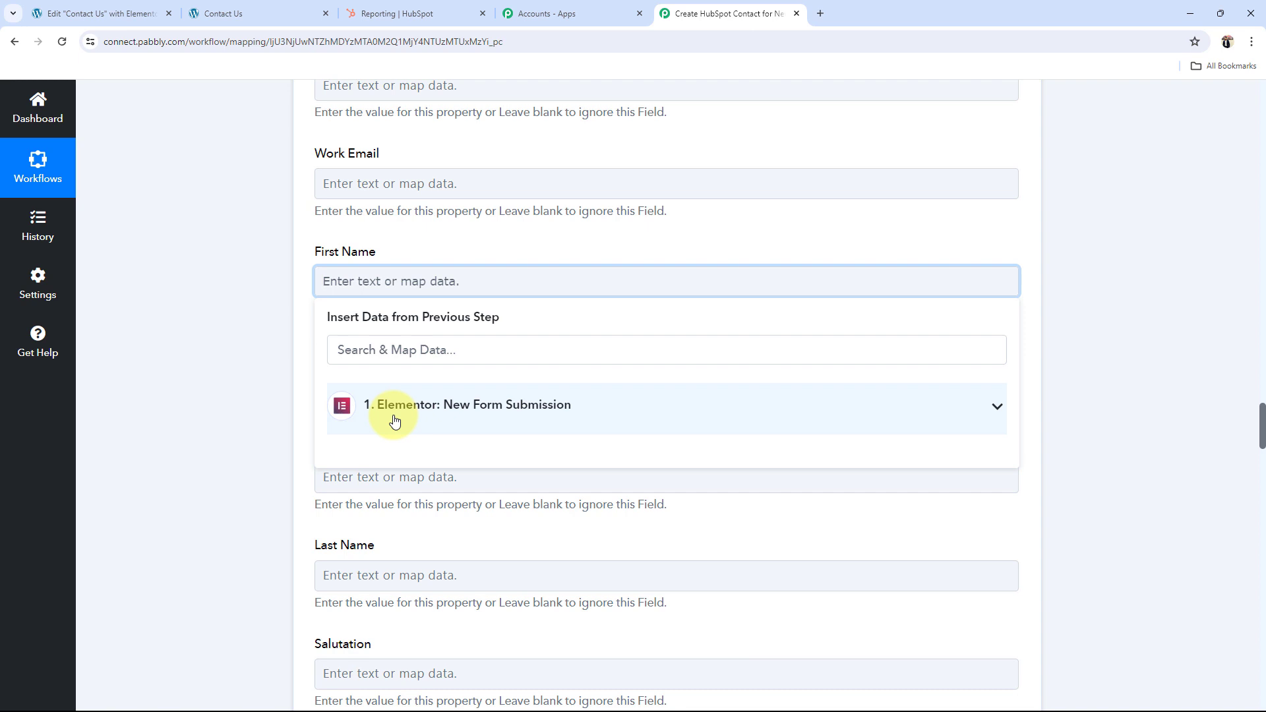
left_click(998, 409)
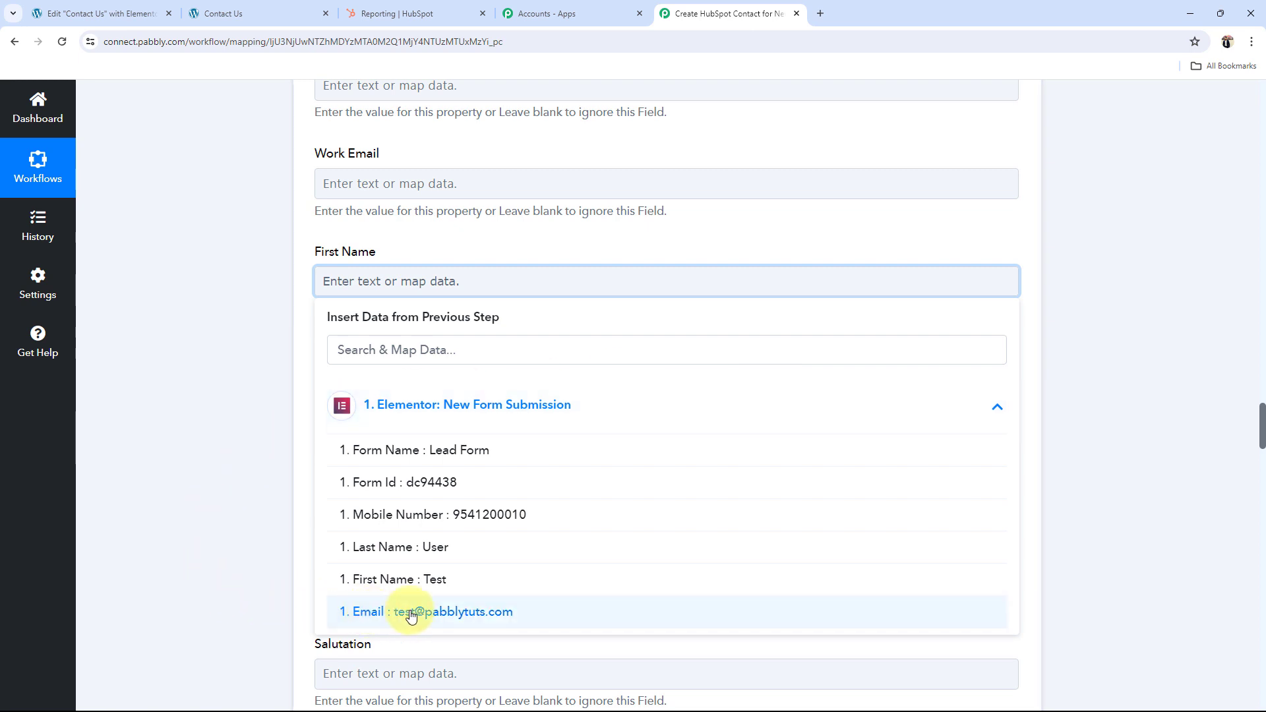
left_click(435, 580)
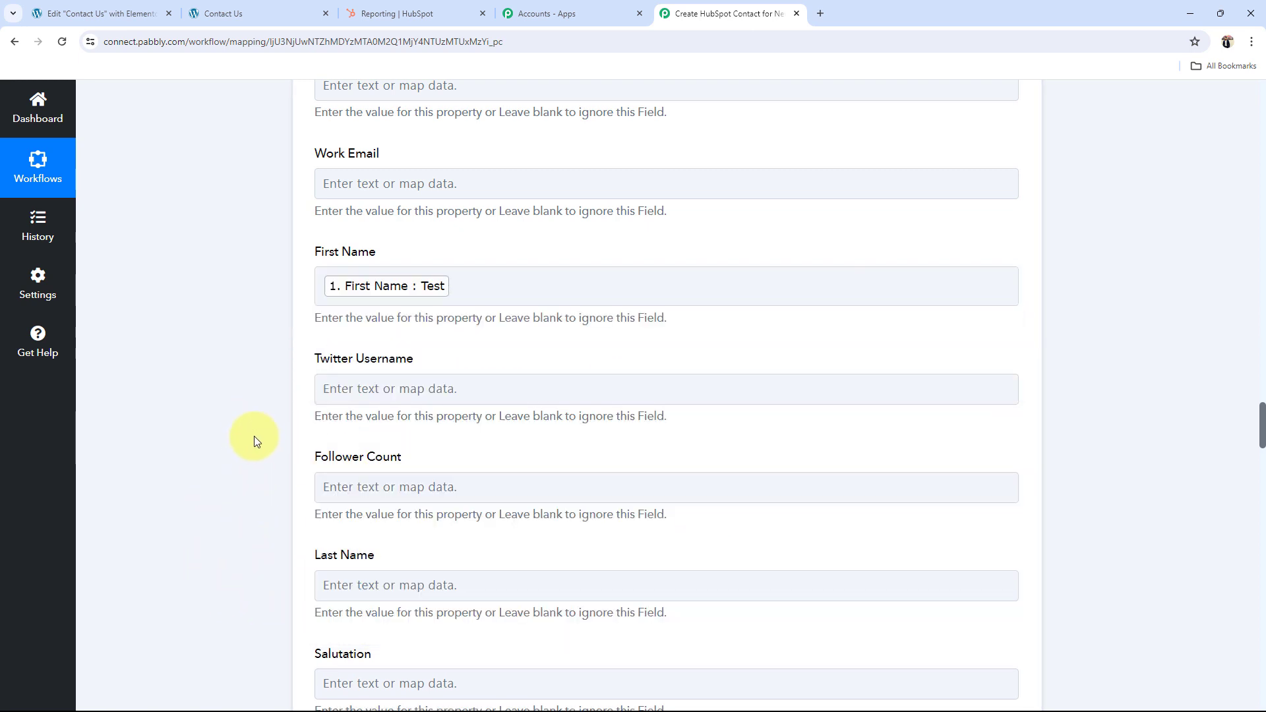
Step: Map the HubSpot Last Name field to the Last Name value from the Elementor form submission
scroll(255, 437, "down", 2)
left_click(360, 454)
left_click(357, 580)
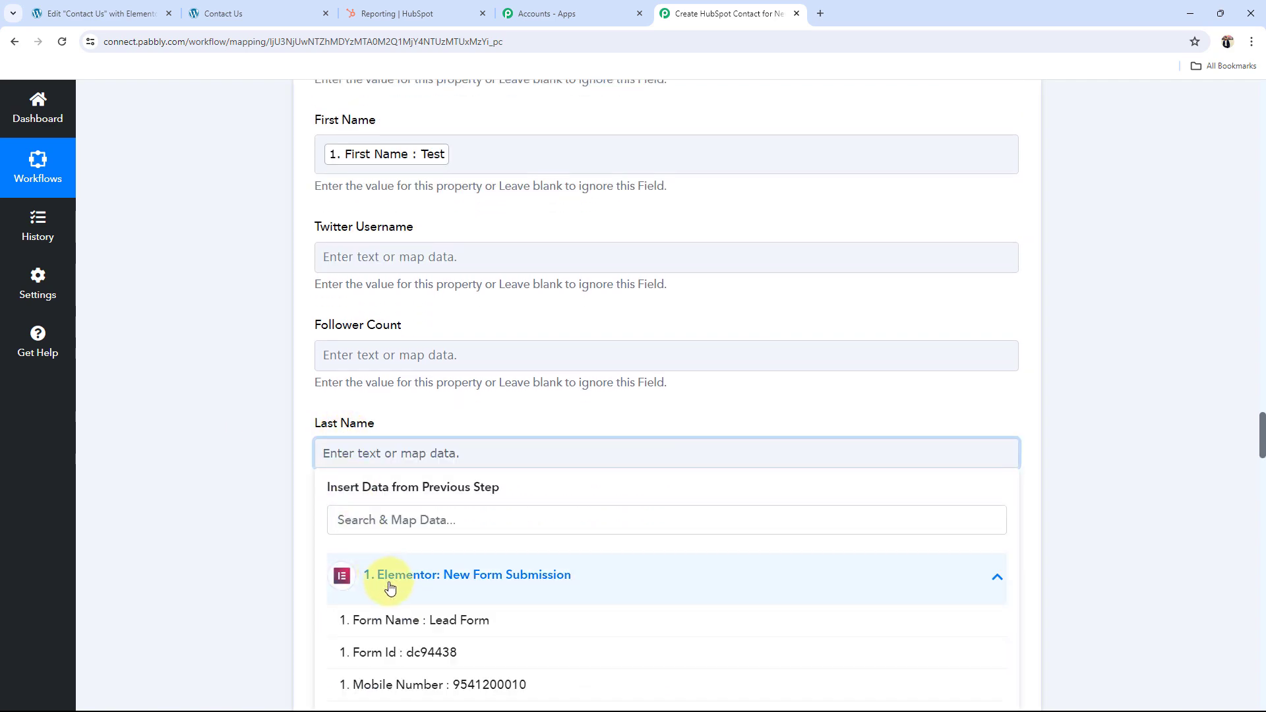
scroll(404, 651, "down", 3)
left_click(425, 524)
left_click(252, 423)
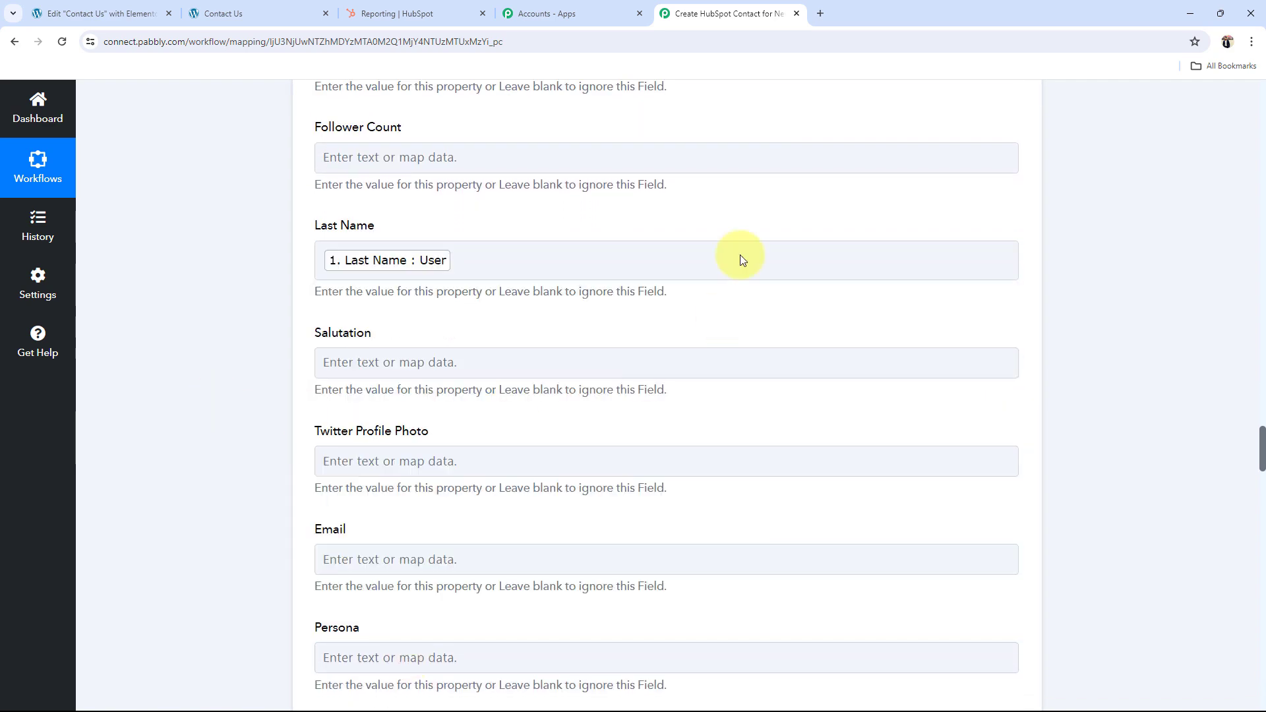
Step: Map the HubSpot Email field to the Email value from the Elementor form submission
scroll(212, 379, "down", 3)
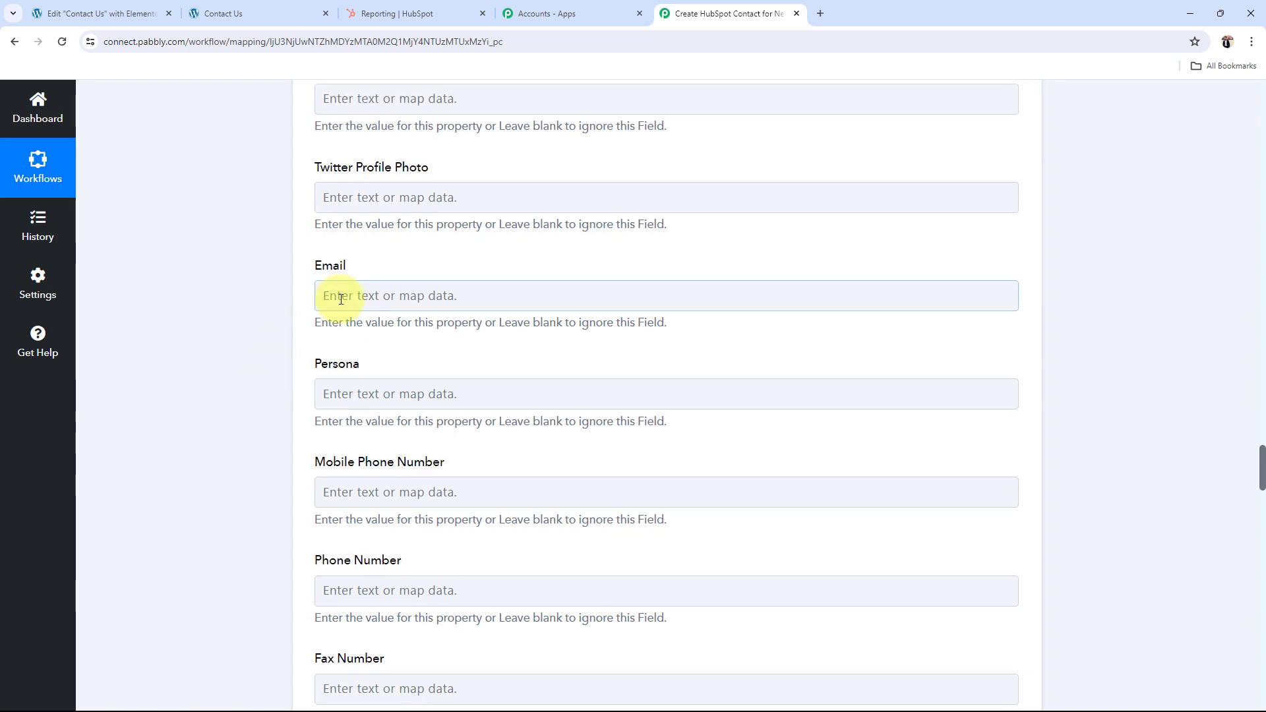
left_click(339, 295)
left_click(388, 422)
left_click(406, 623)
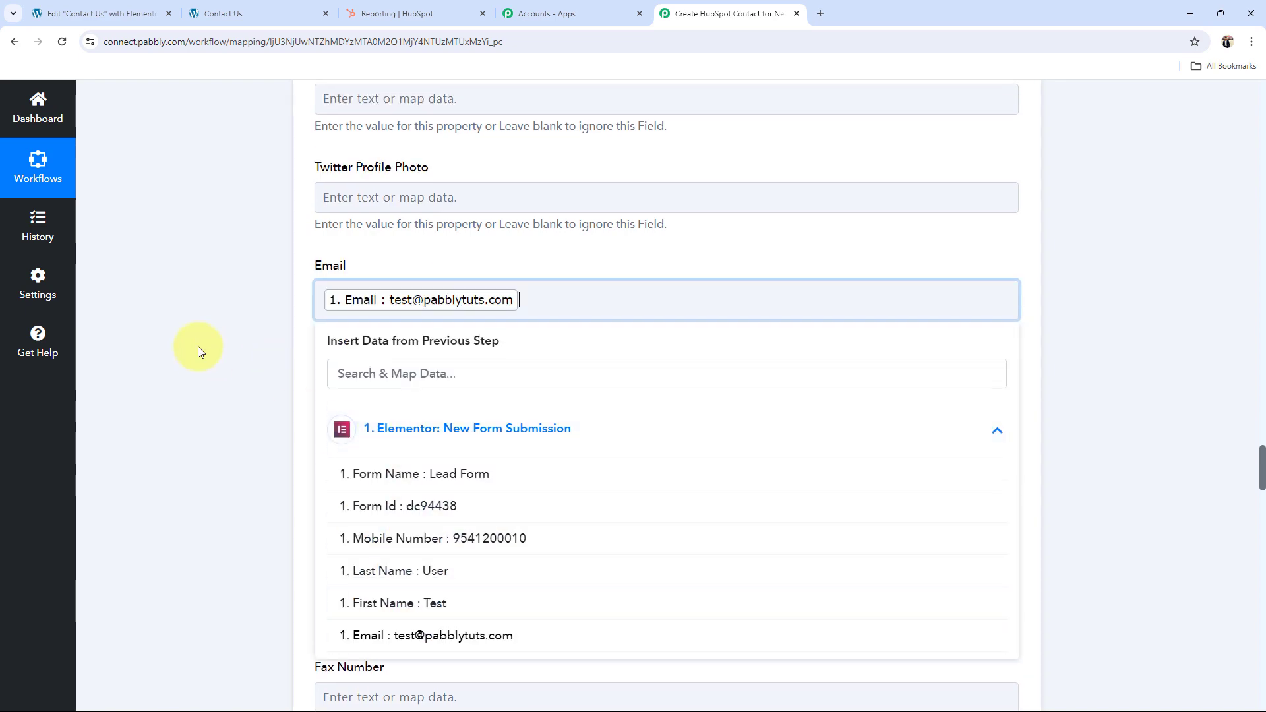
left_click(558, 224)
Step: Map the HubSpot Mobile Phone Number field to the Mobile Number value from the Elementor form submission
scroll(210, 423, "down", 3)
scroll(212, 425, "down", 1)
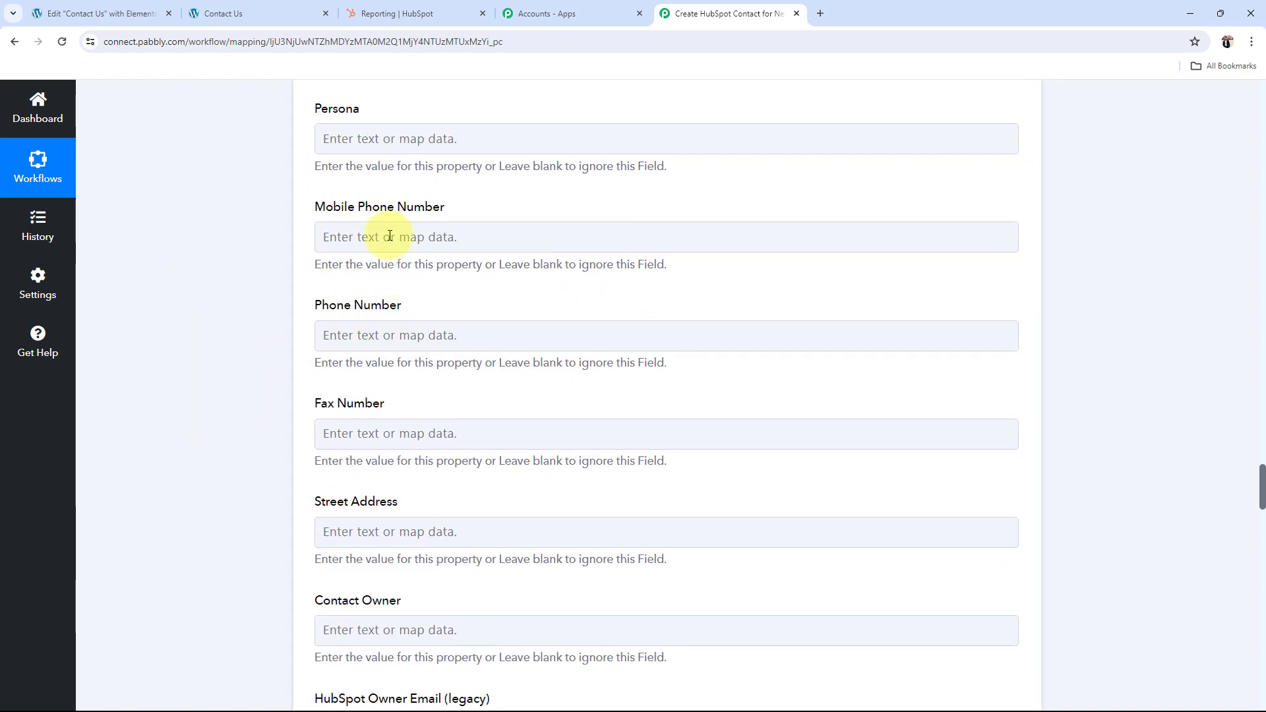
left_click(368, 236)
left_click(418, 361)
left_click(405, 470)
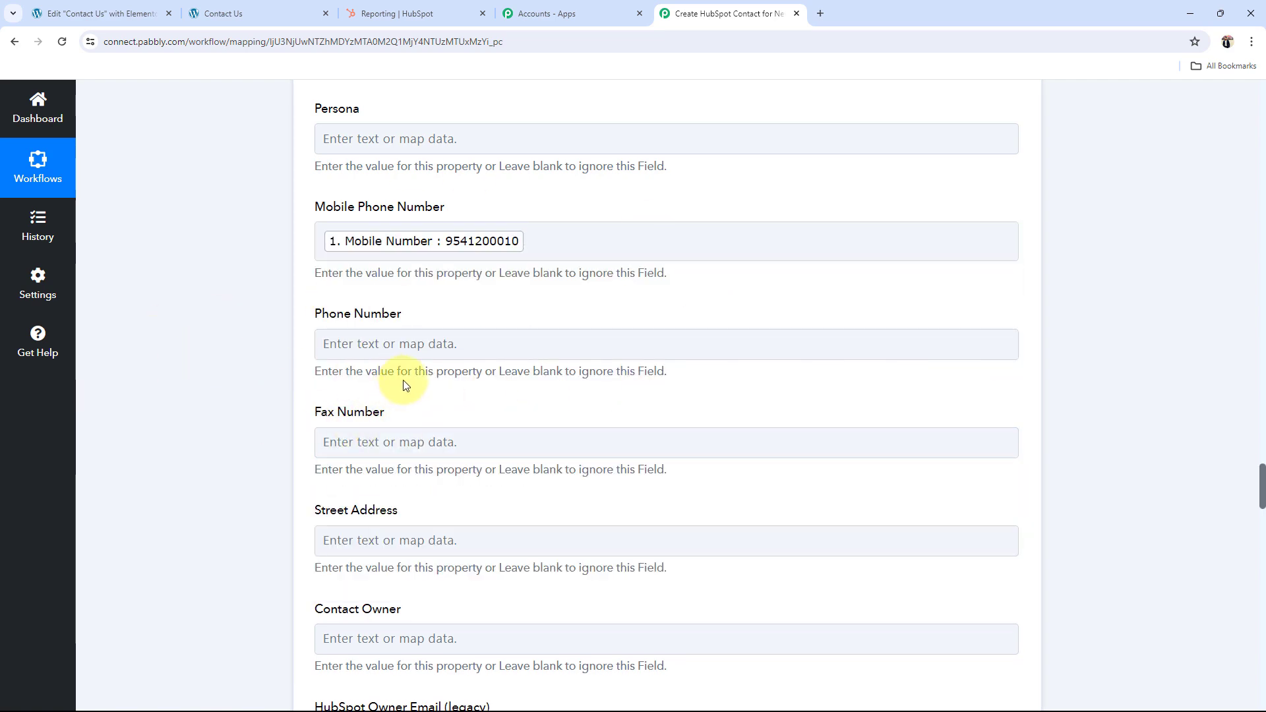
Step: Review the remaining HubSpot contact fields and the important note at the end of the action's form
scroll(218, 491, "down", 5)
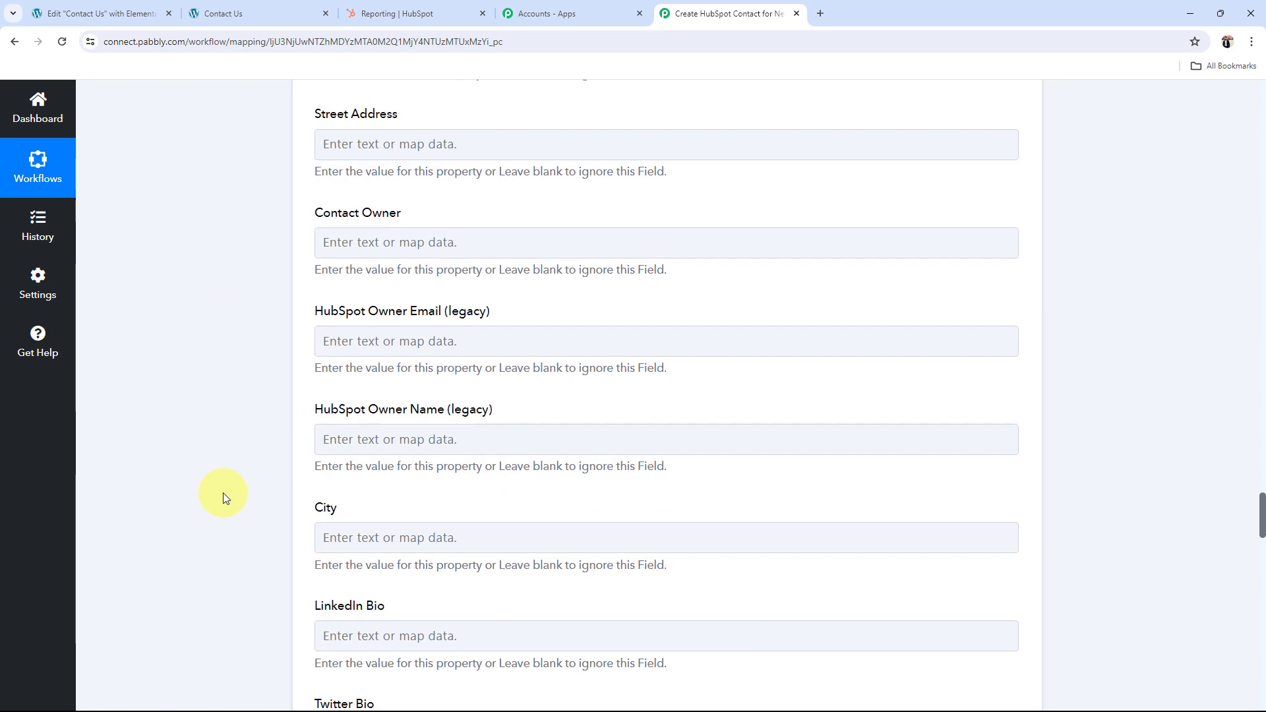
scroll(223, 498, "down", 15)
scroll(223, 498, "down", 1)
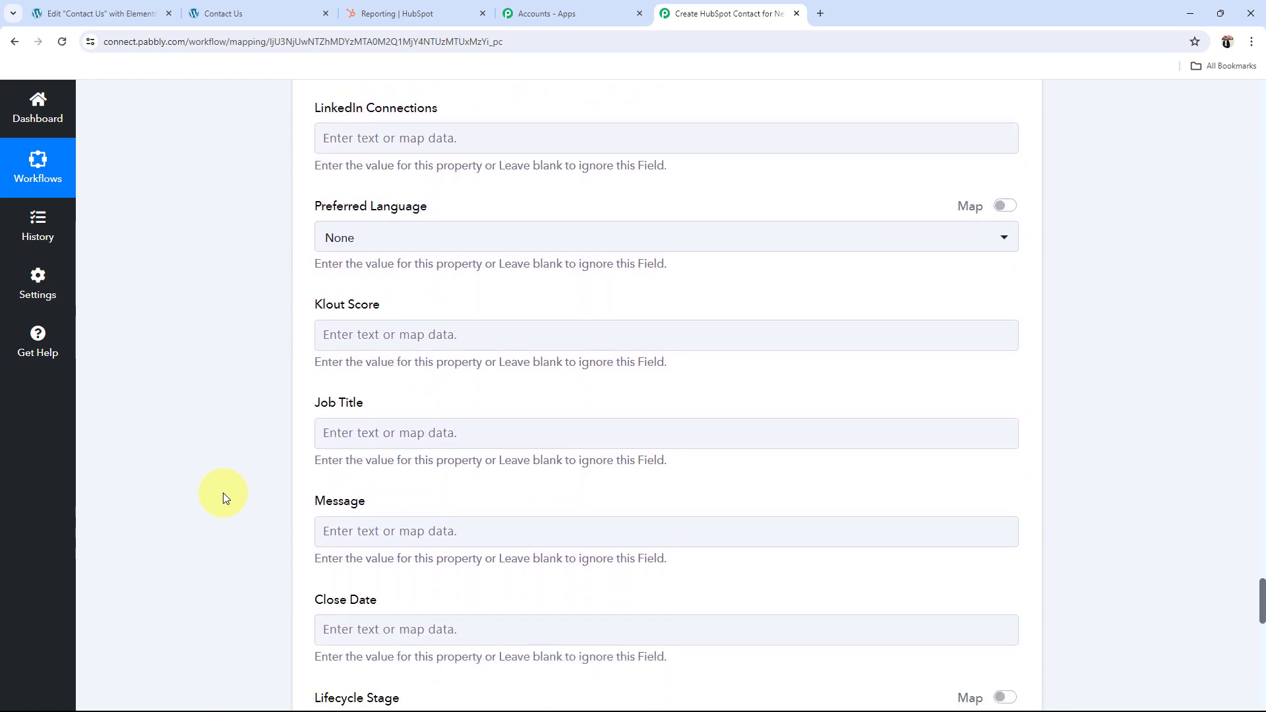
scroll(223, 493, "down", 10)
left_click(425, 434)
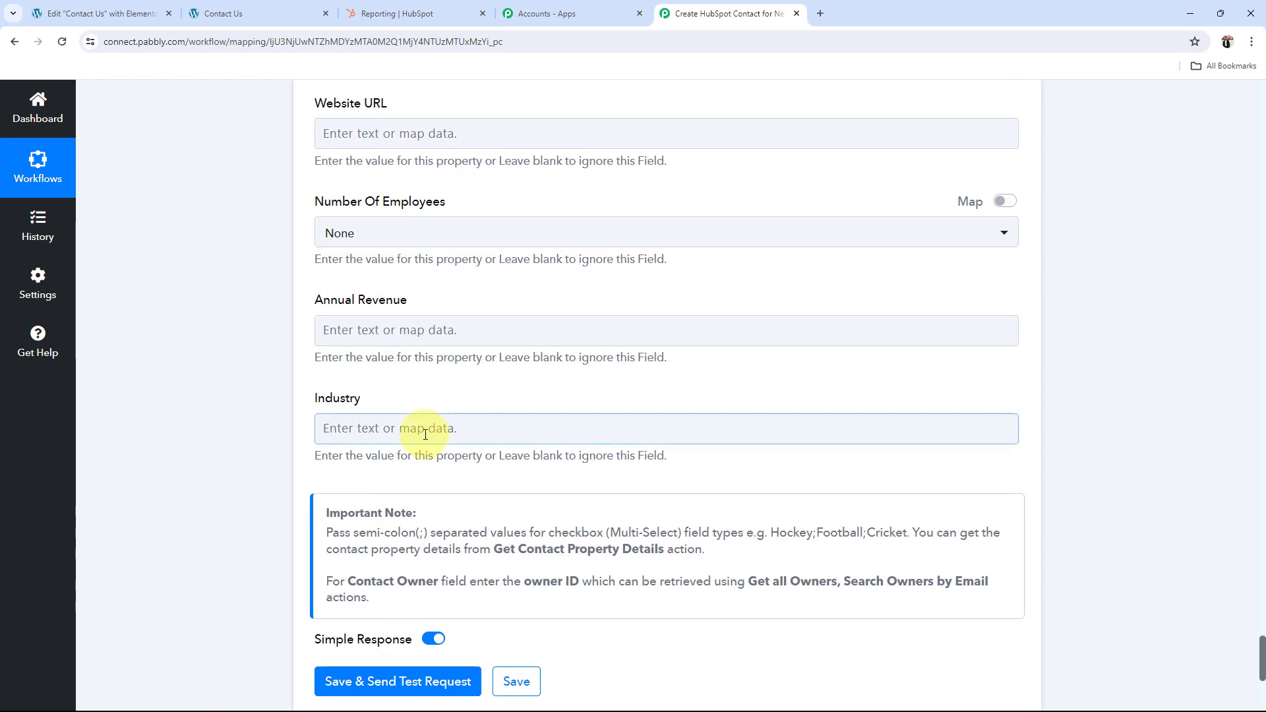
scroll(426, 435, "up", 20)
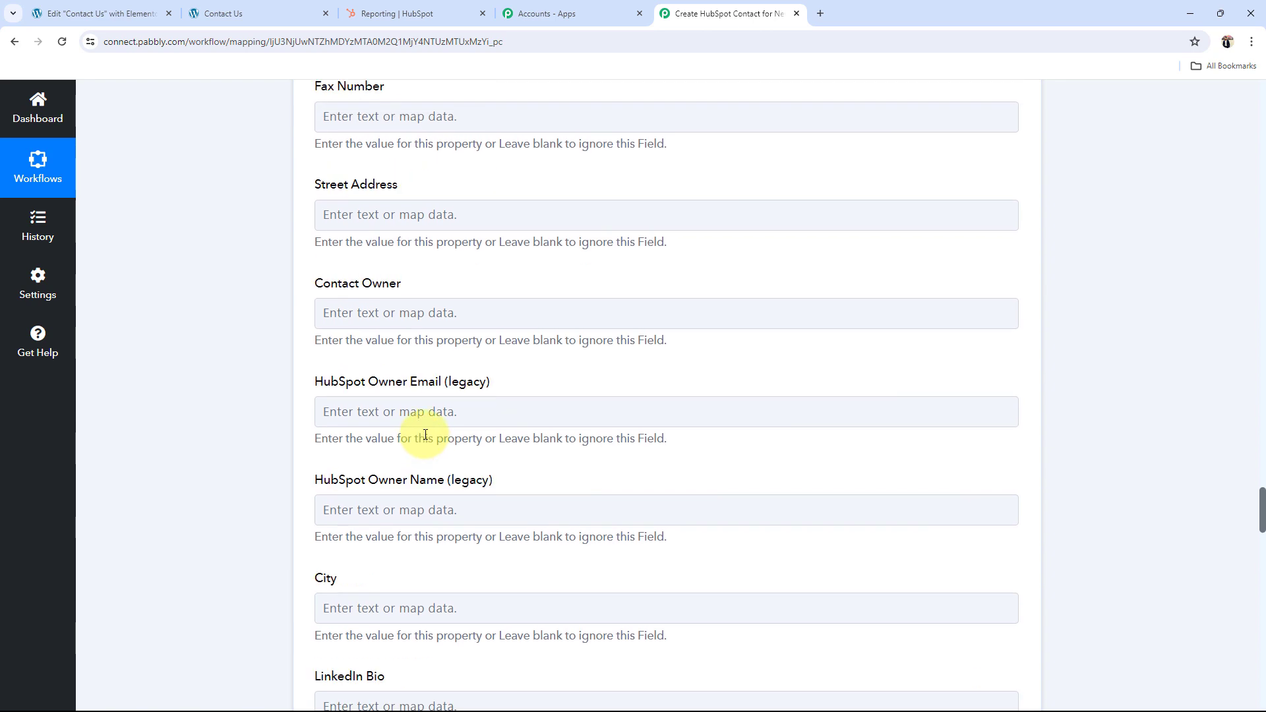
scroll(425, 435, "up", 10)
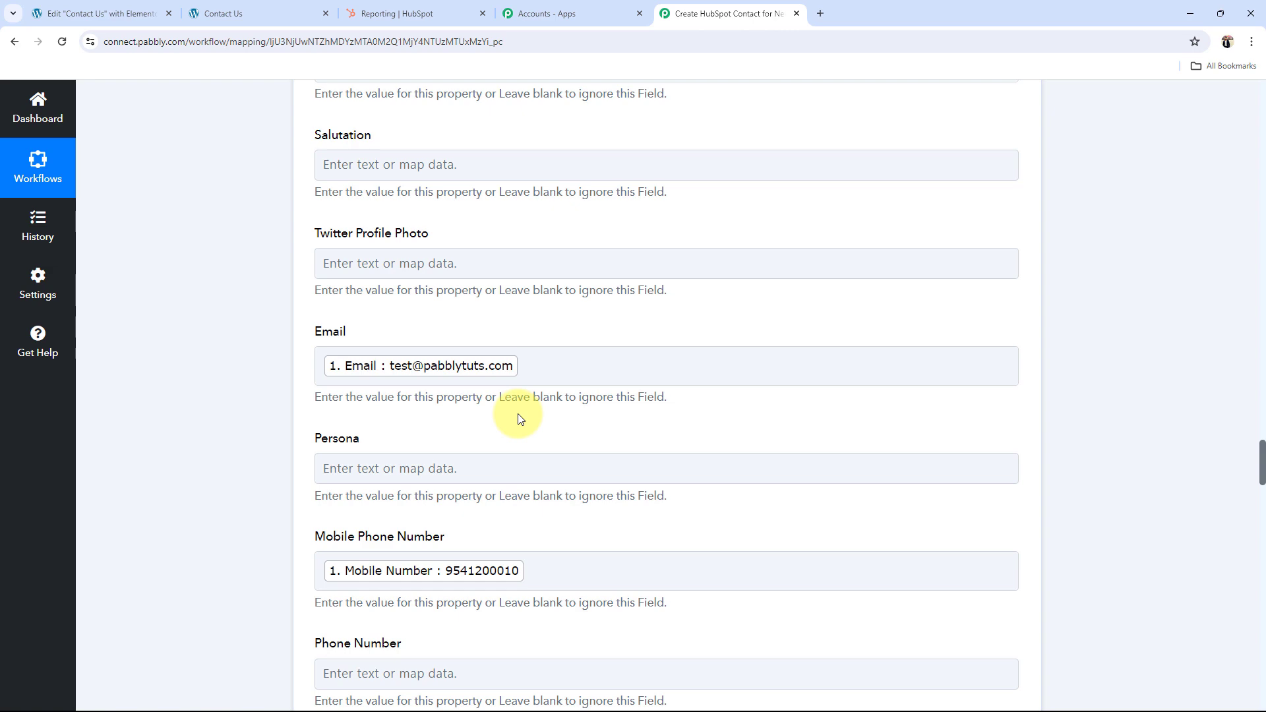
mouse_move(1262, 465)
left_mouse_down()
mouse_move(1262, 639)
mouse_move(1262, 470)
left_mouse_up()
left_click(621, 462)
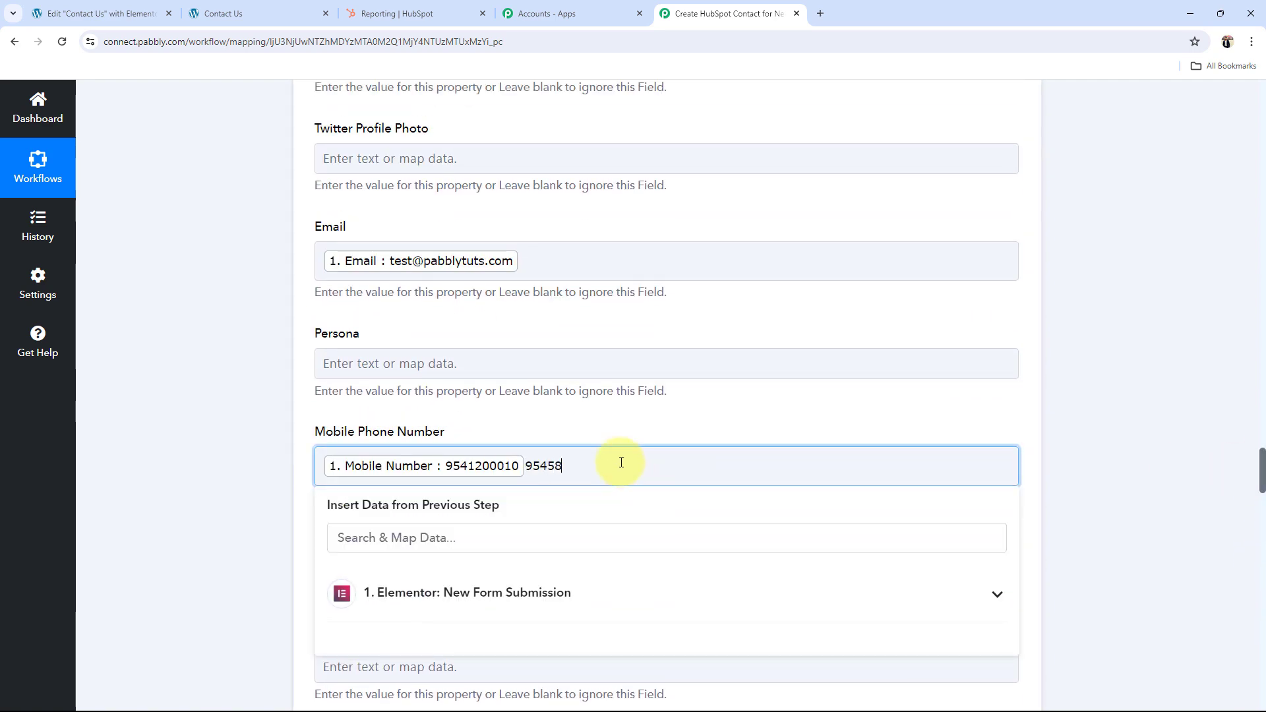
type("95458220")
left_click(255, 485)
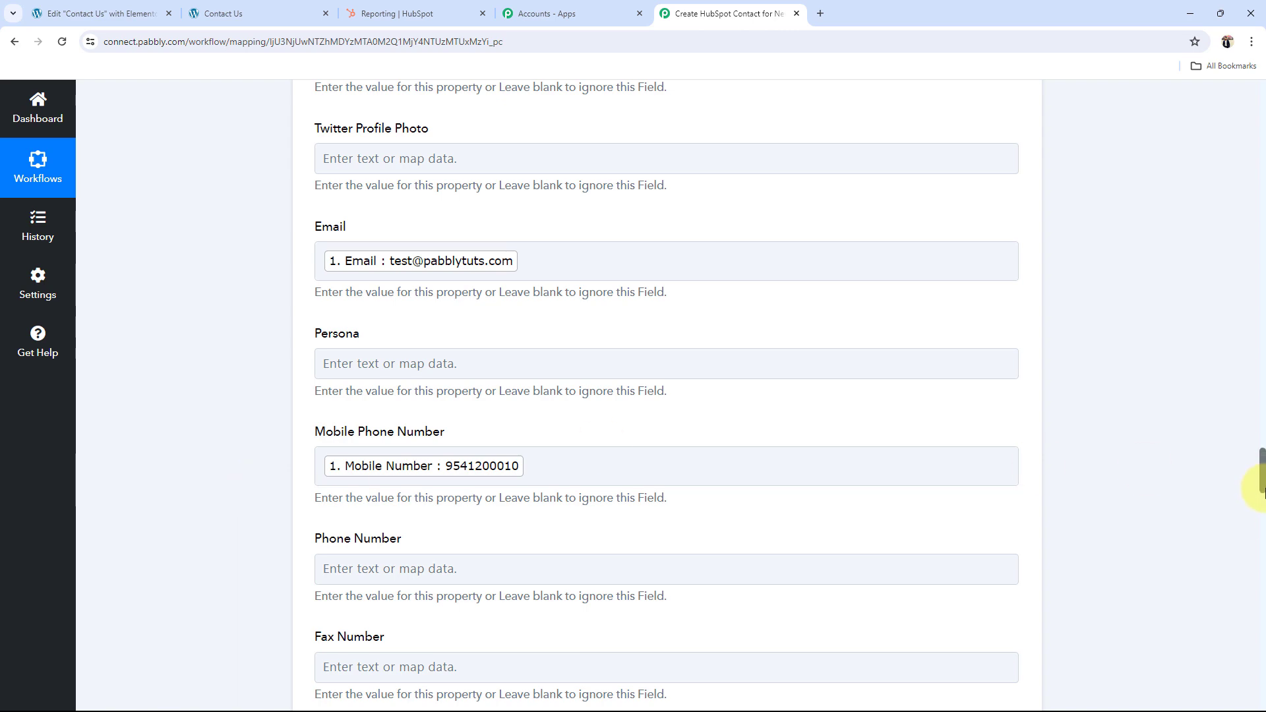
Step: Save the HubSpot Create a Contact action, send its test request and examine the response received
left_click_drag(1261, 490, 1259, 683)
left_click(335, 686)
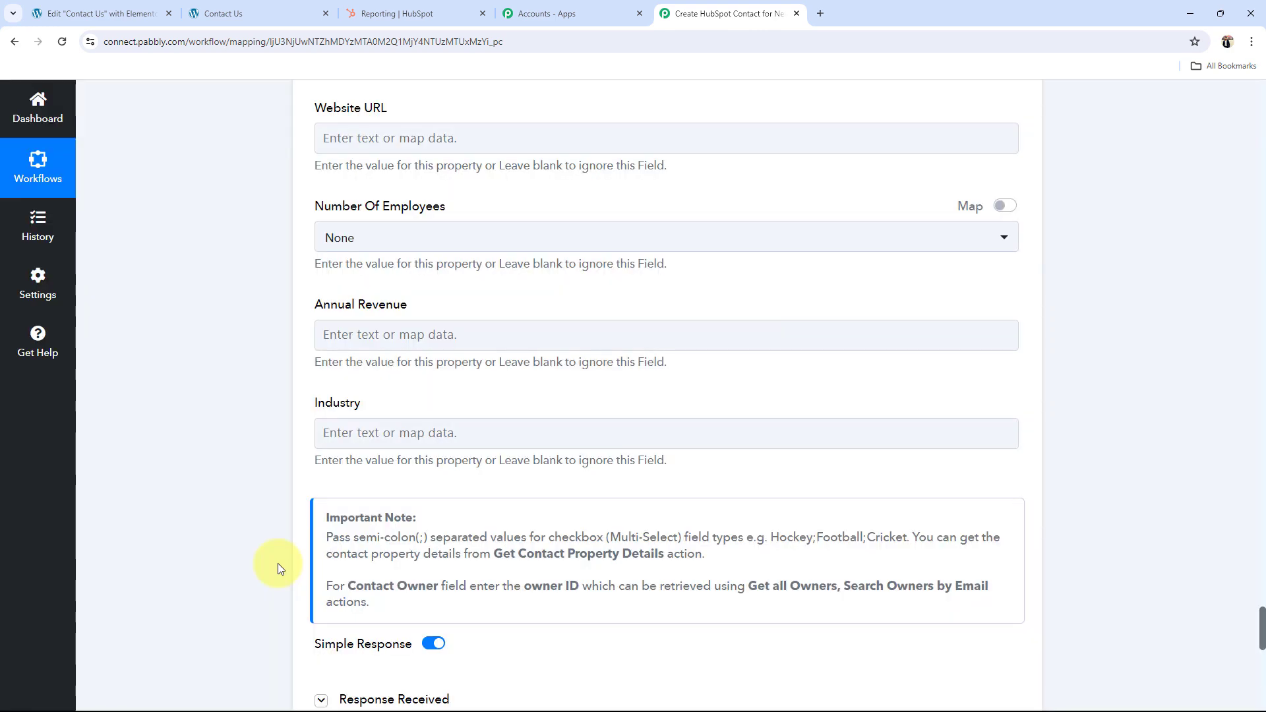
scroll(279, 564, "down", 8)
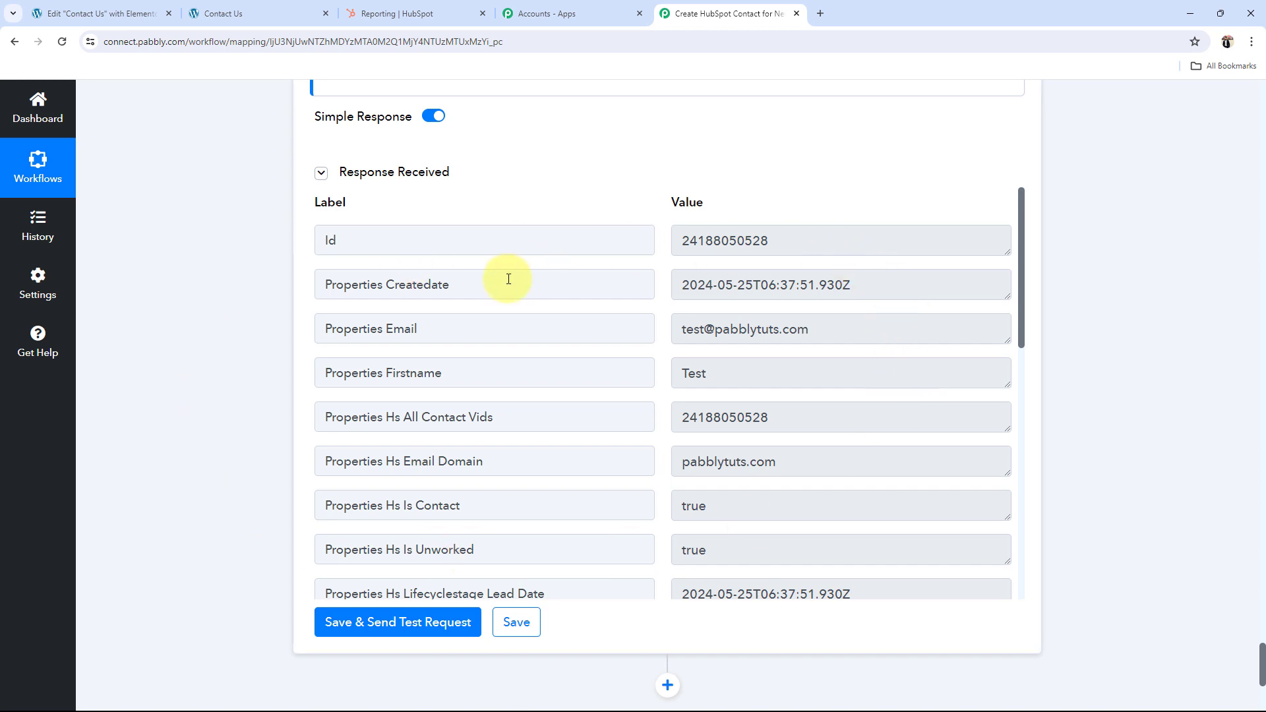
Step: Switch to HubSpot, view the CRM contacts list and open the record of the contact created by the test request
left_click(422, 13)
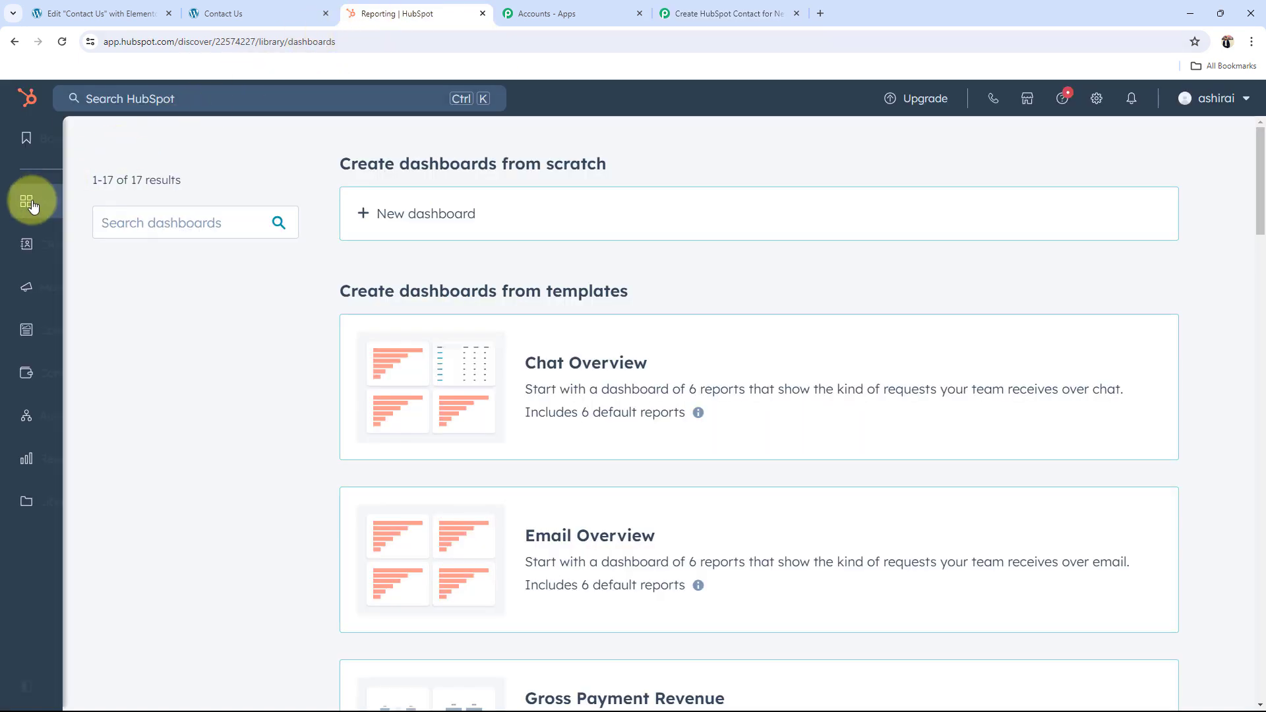
mouse_move(130, 241)
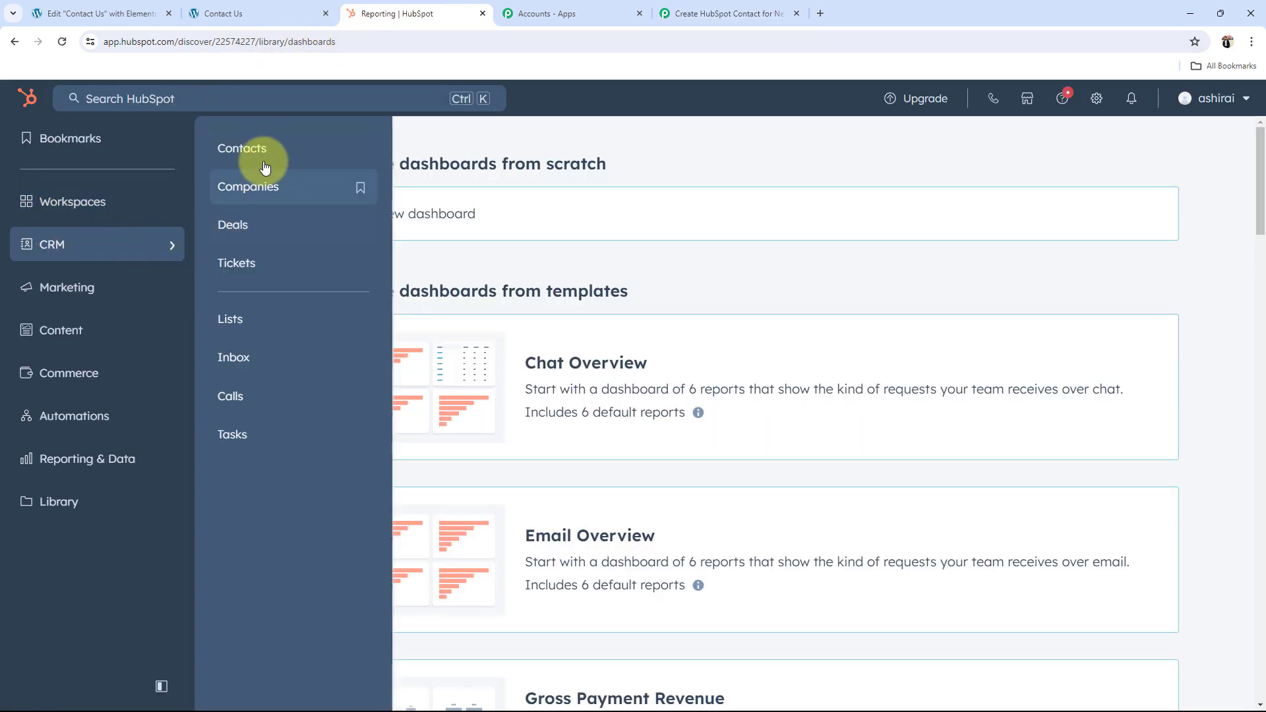
left_click(263, 152)
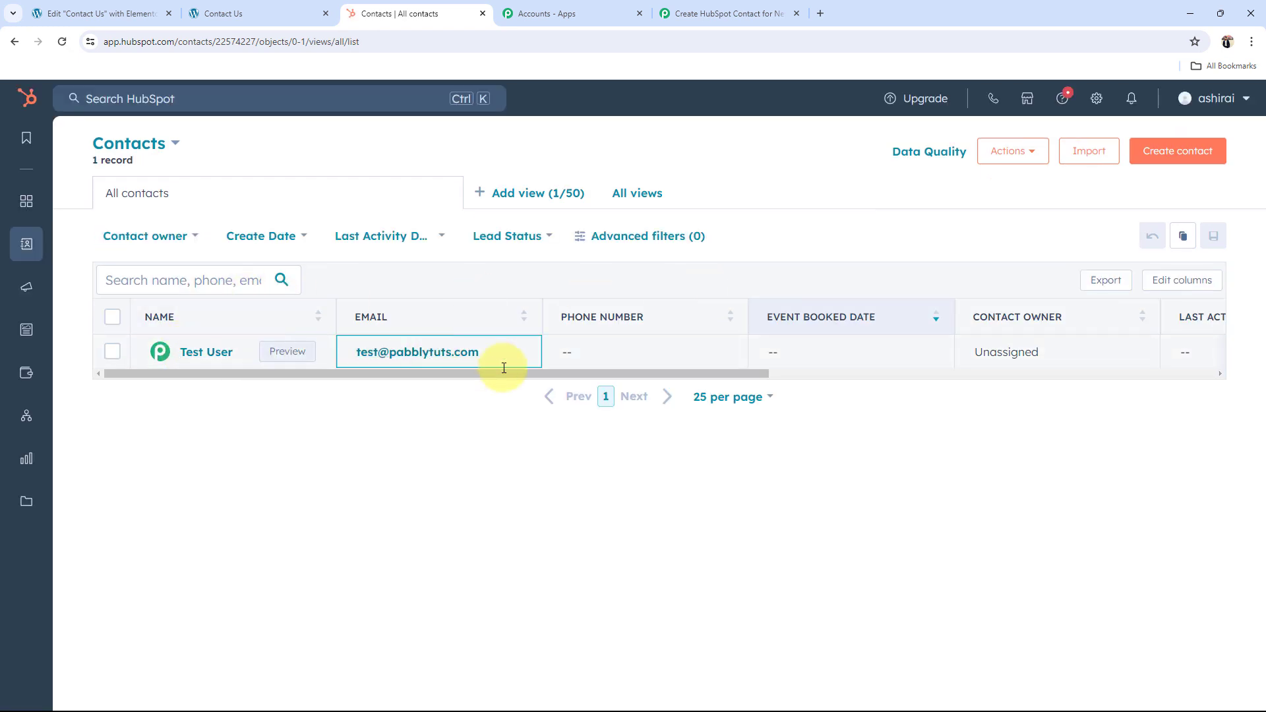
left_click(197, 352)
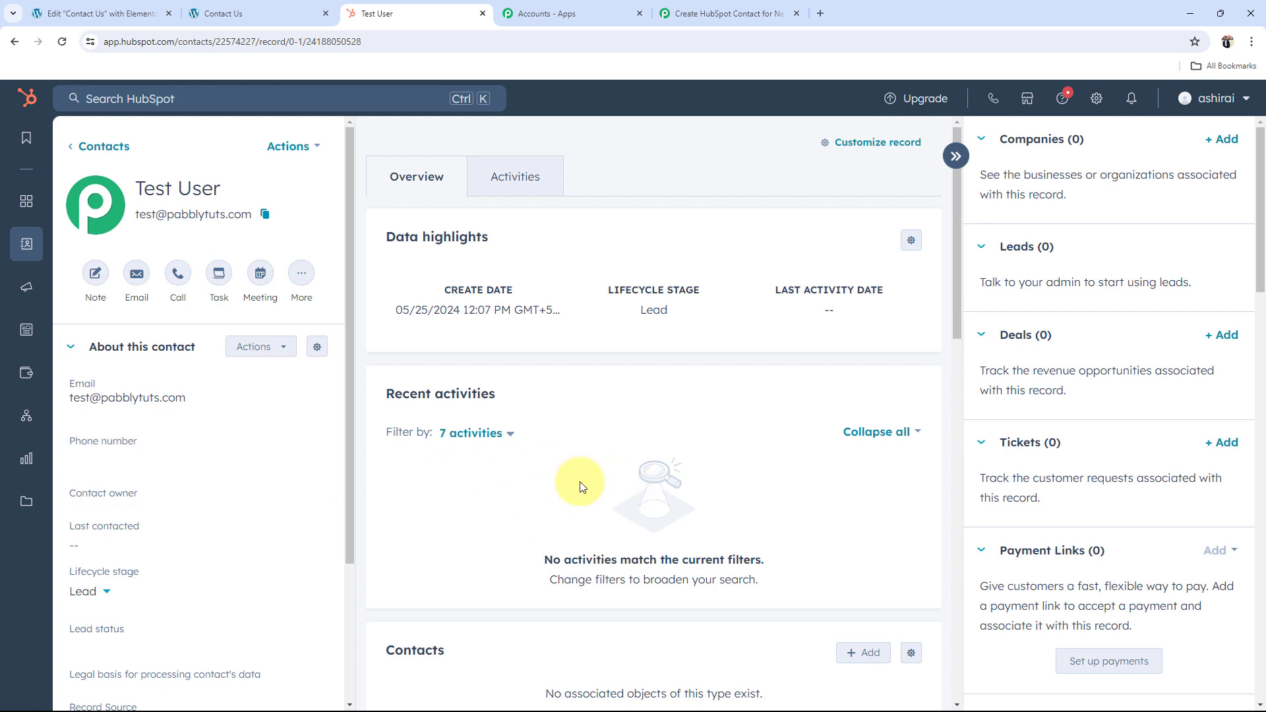
Step: Return to the Pabbly Connect workflow and collapse the HubSpot CRM action step
left_click(746, 13)
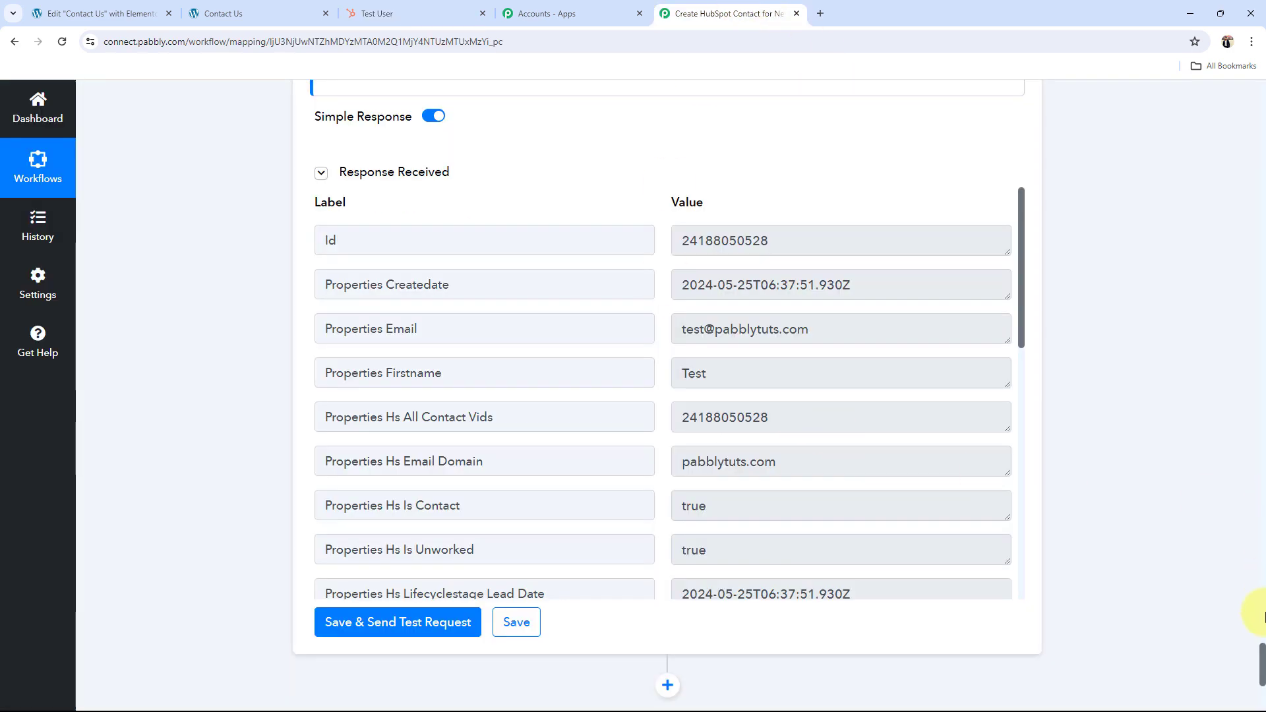
left_click_drag(1260, 657, 1261, 113)
left_click(565, 81)
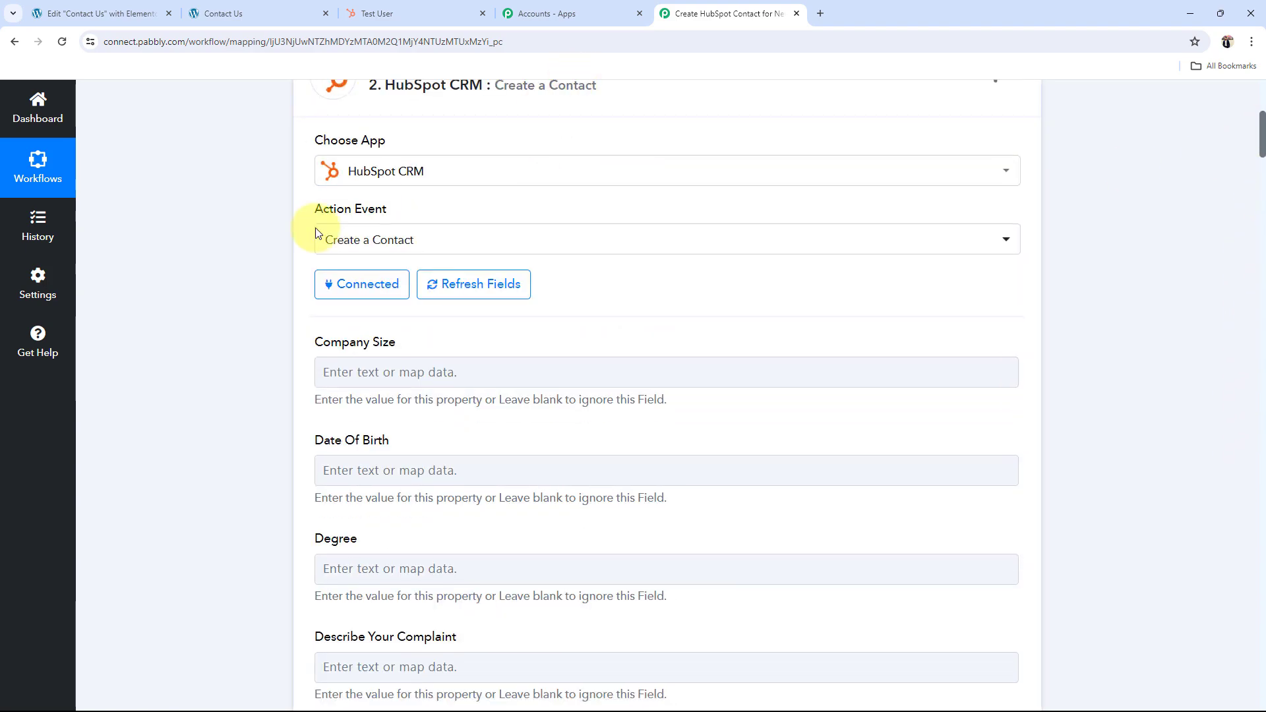
scroll(186, 318, "up", 4)
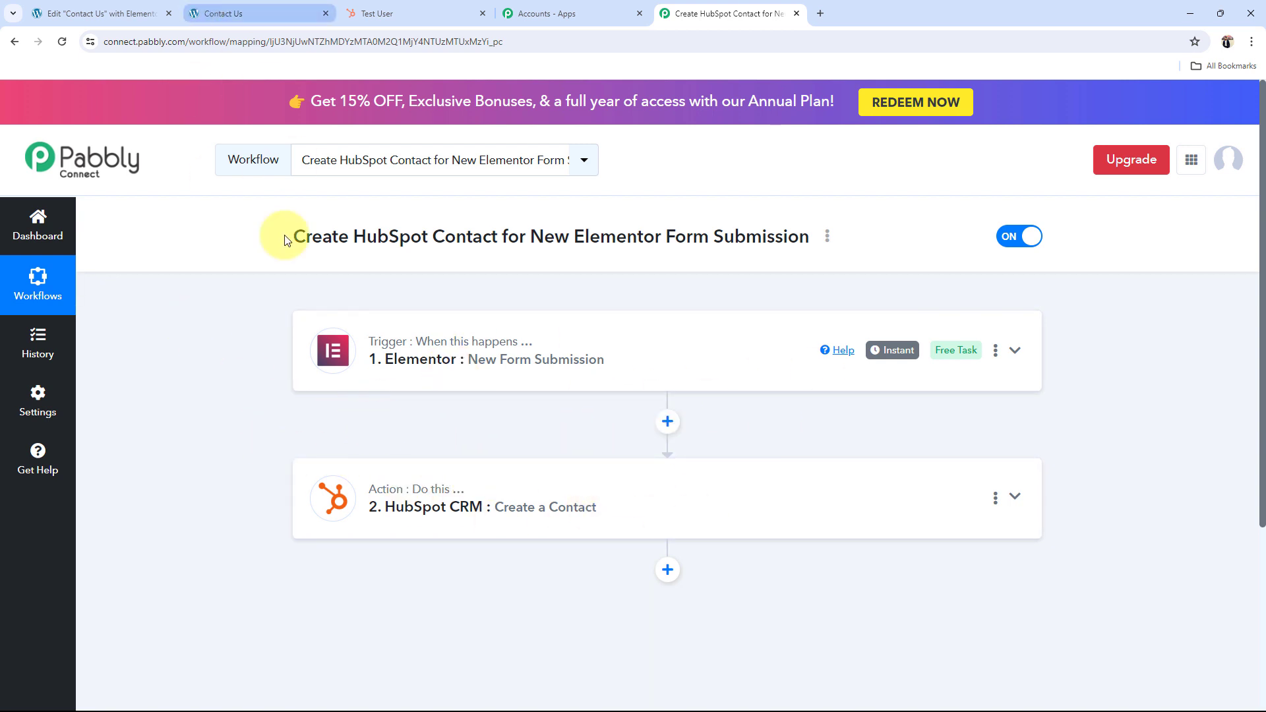
Step: Submit a new test entry on the Contact Us page's form, filling in the first name, last name, email and mobile number
left_click(224, 14)
left_click(218, 208)
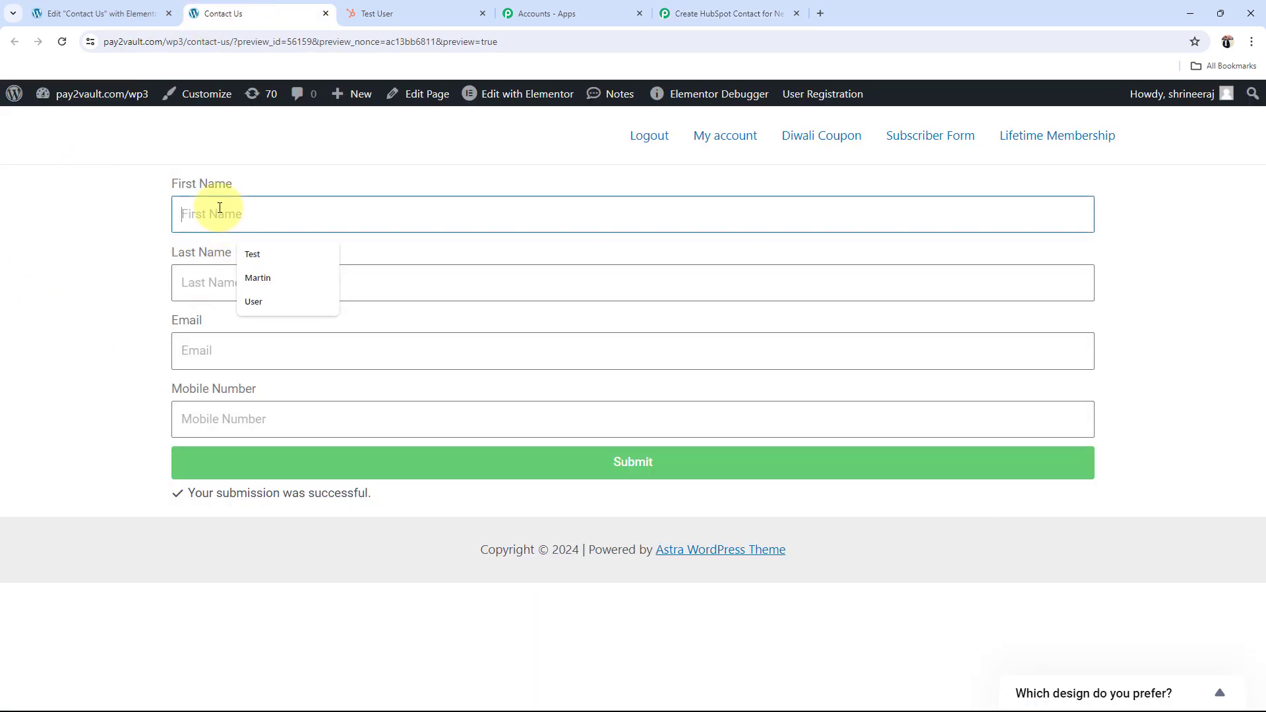
left_click(249, 277)
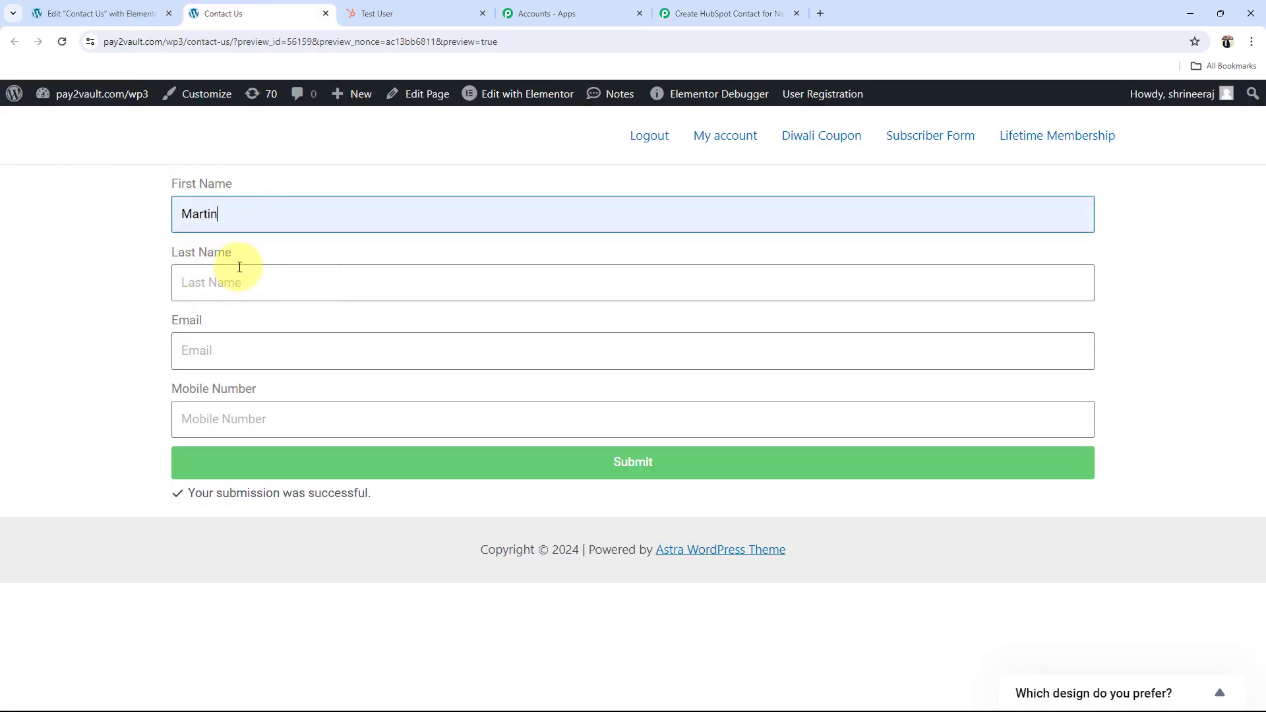
left_click(254, 277)
left_click(252, 327)
left_click(257, 354)
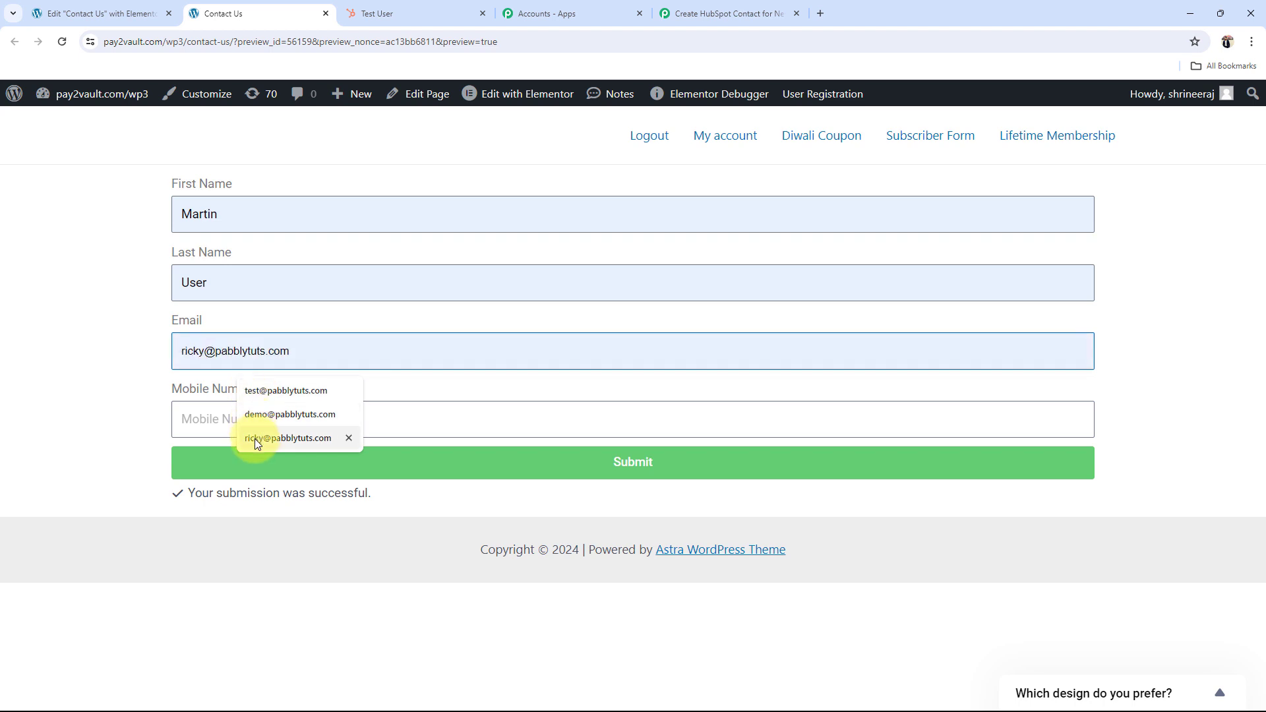
left_click(255, 438)
left_click(254, 419)
left_click(250, 476)
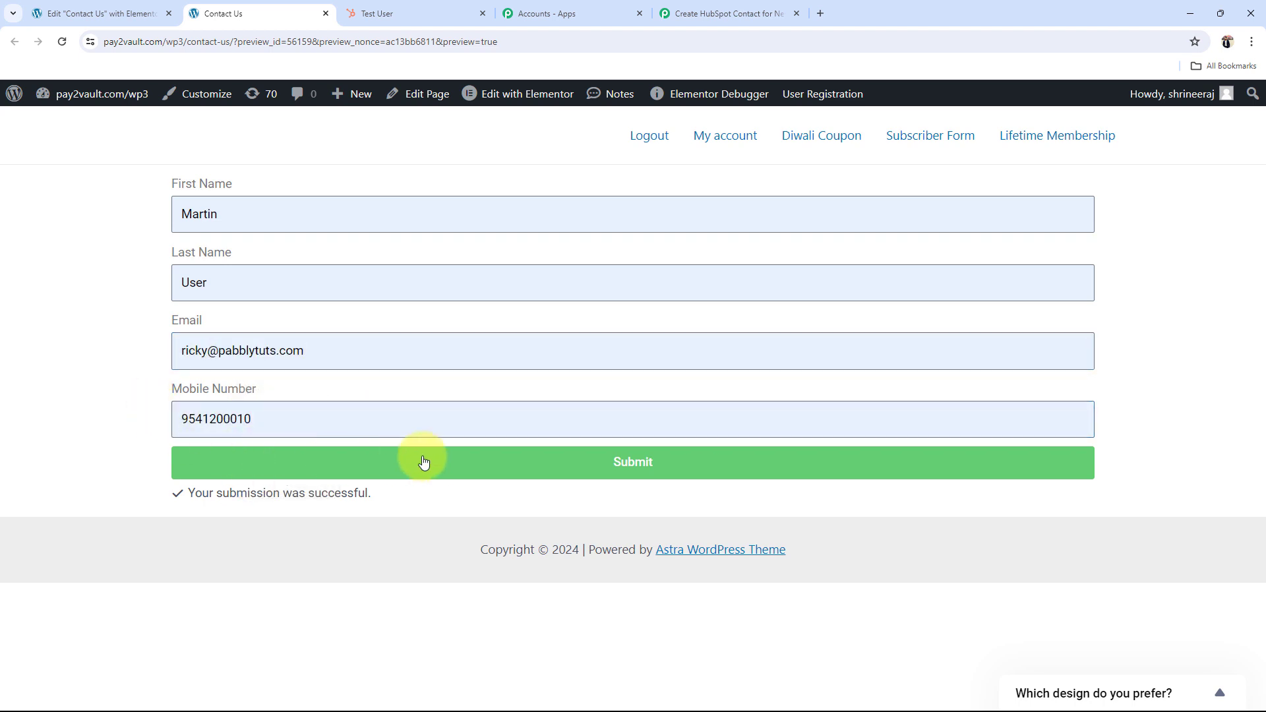
left_click(422, 462)
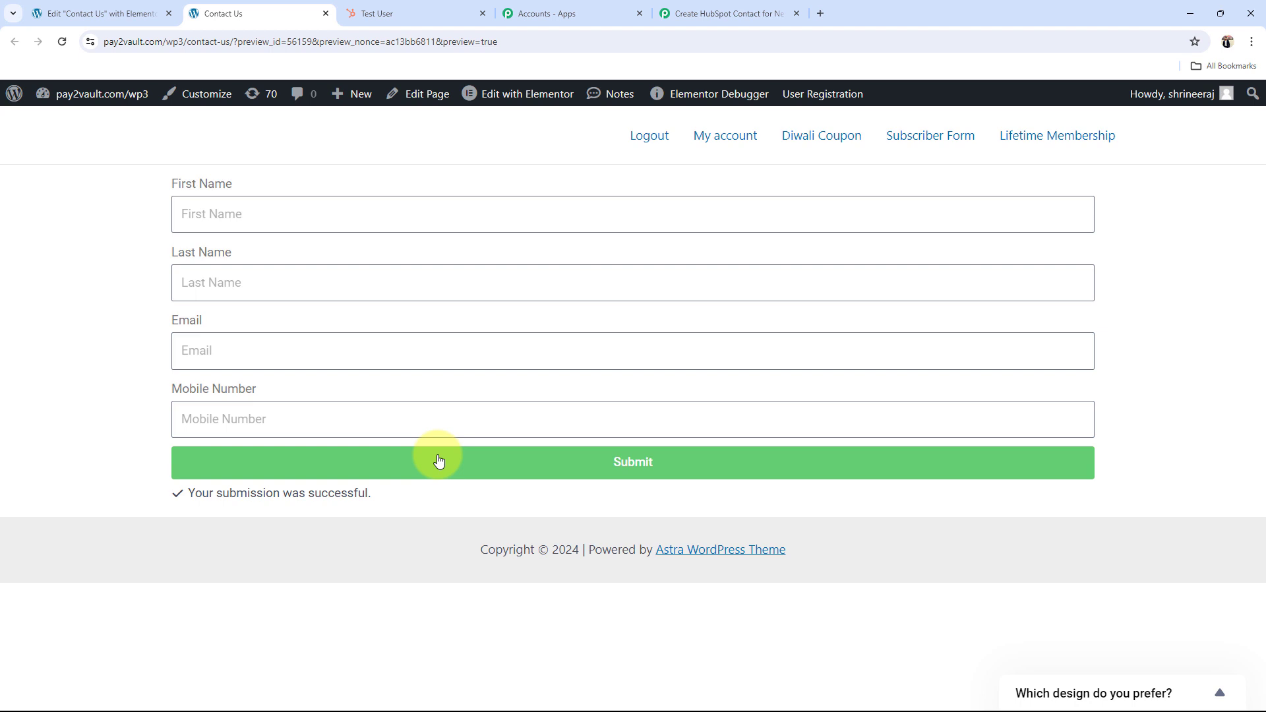
Step: Check the HubSpot CRM contacts list for the newly submitted contact, and return to the Pabbly Connect workflow
left_click(414, 20)
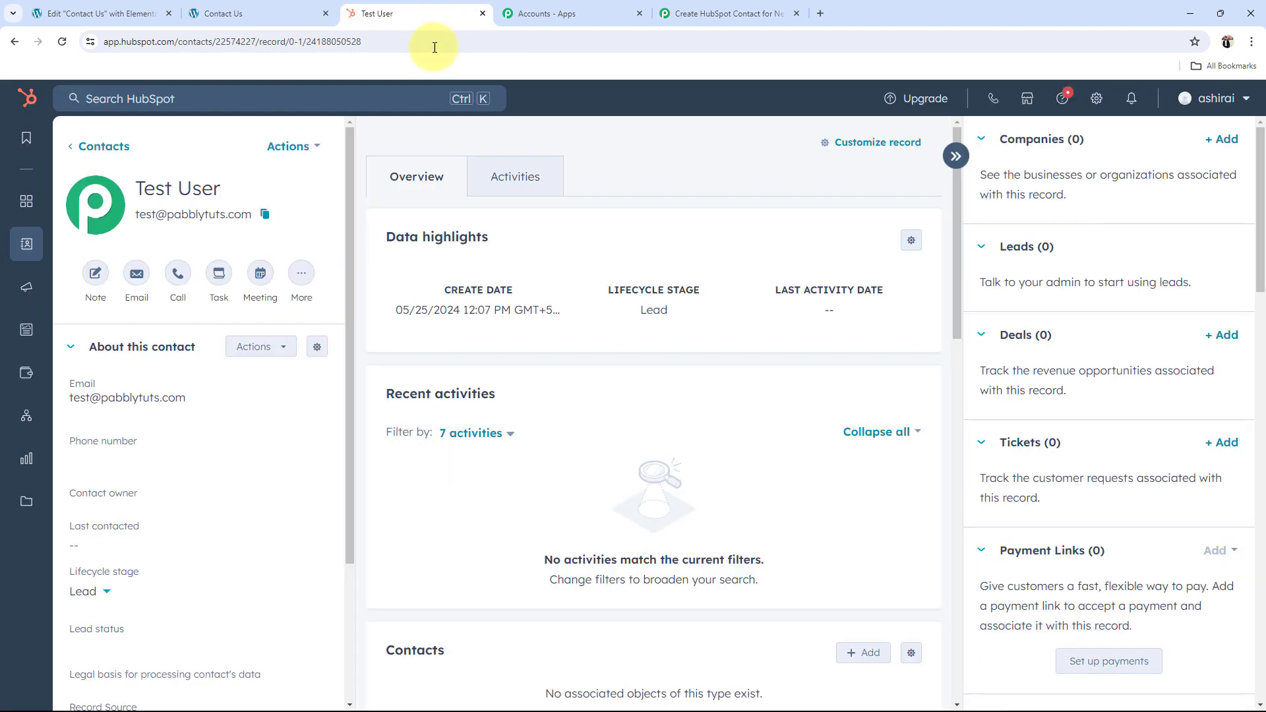
mouse_move(29, 145)
mouse_move(111, 248)
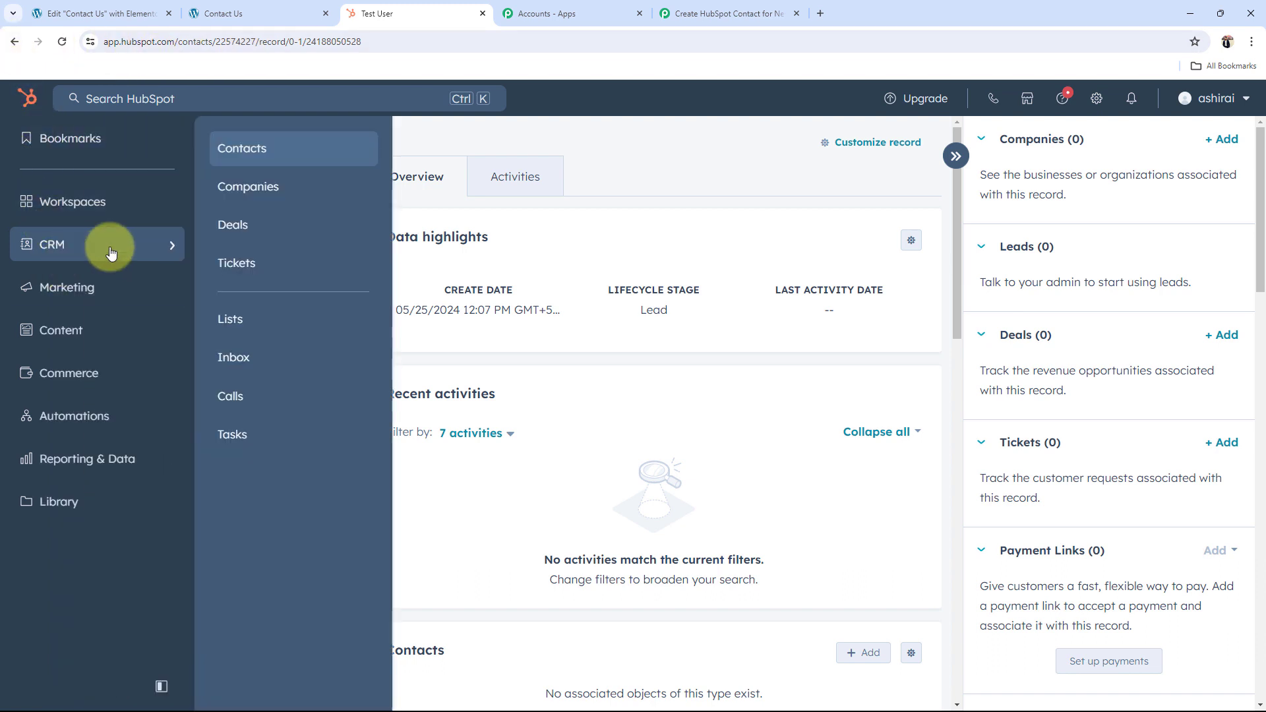
left_click(242, 140)
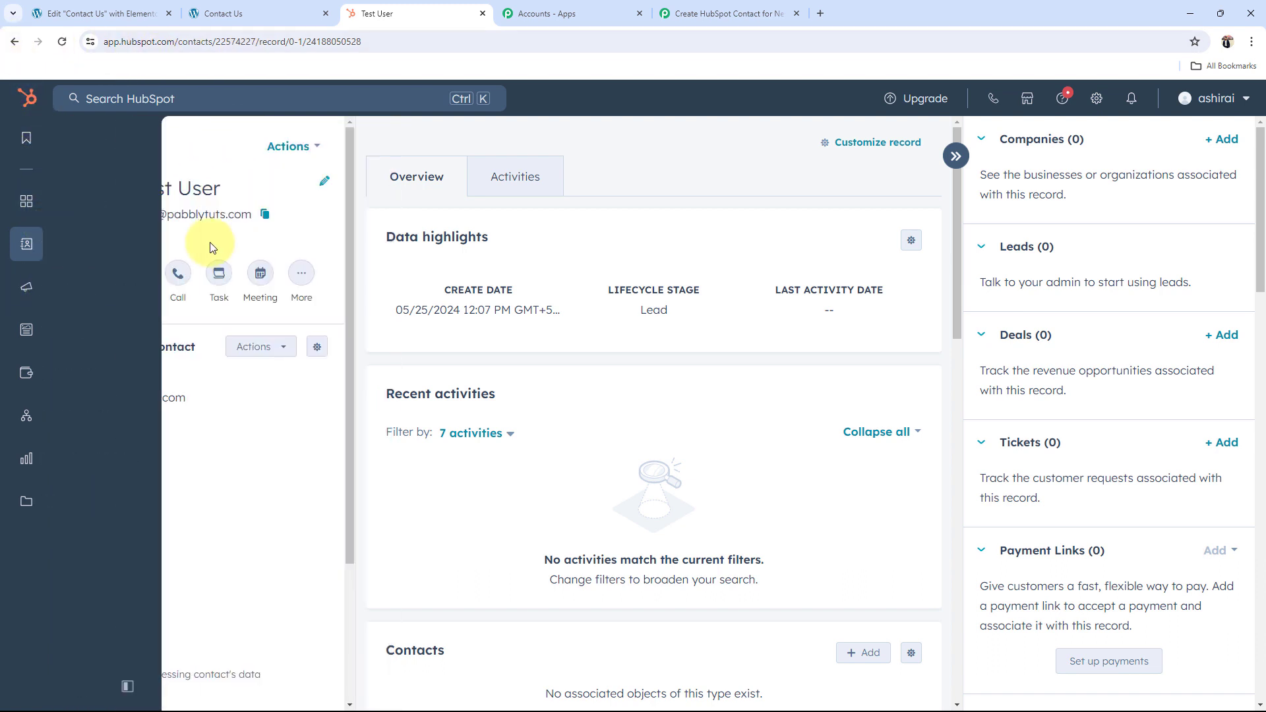
mouse_move(29, 254)
mouse_move(201, 245)
left_click(247, 156)
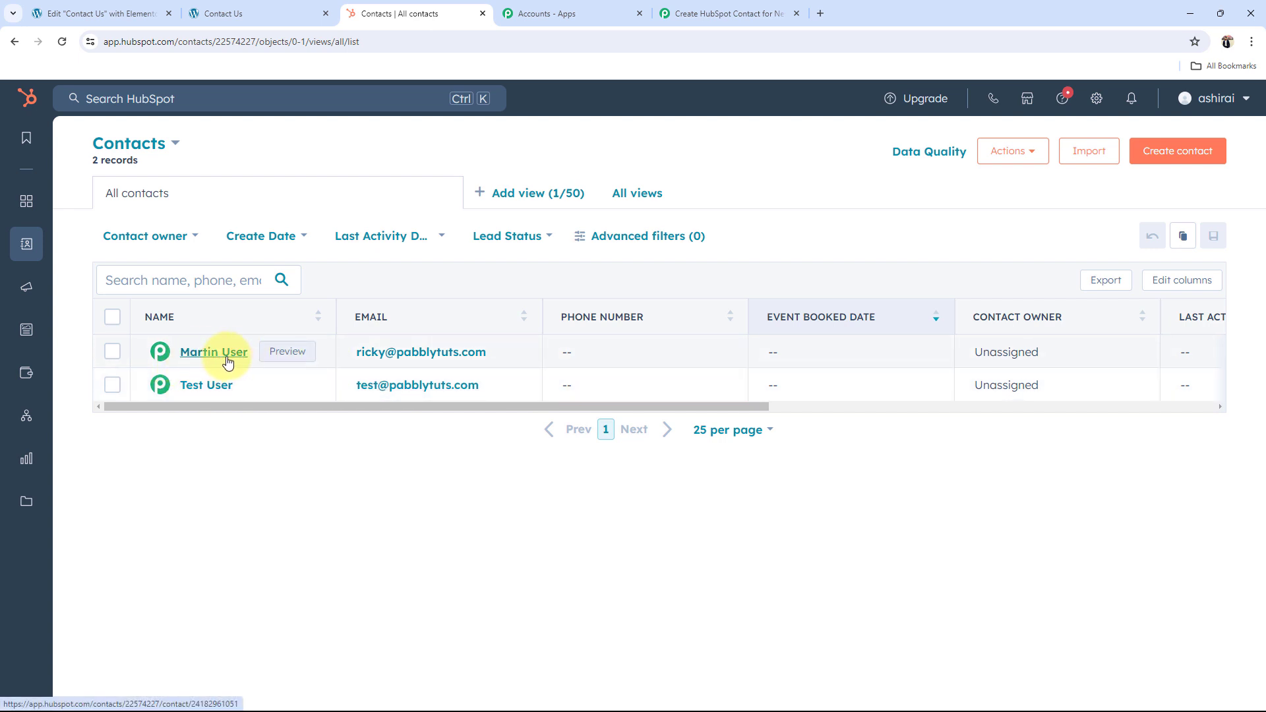
left_click(707, 12)
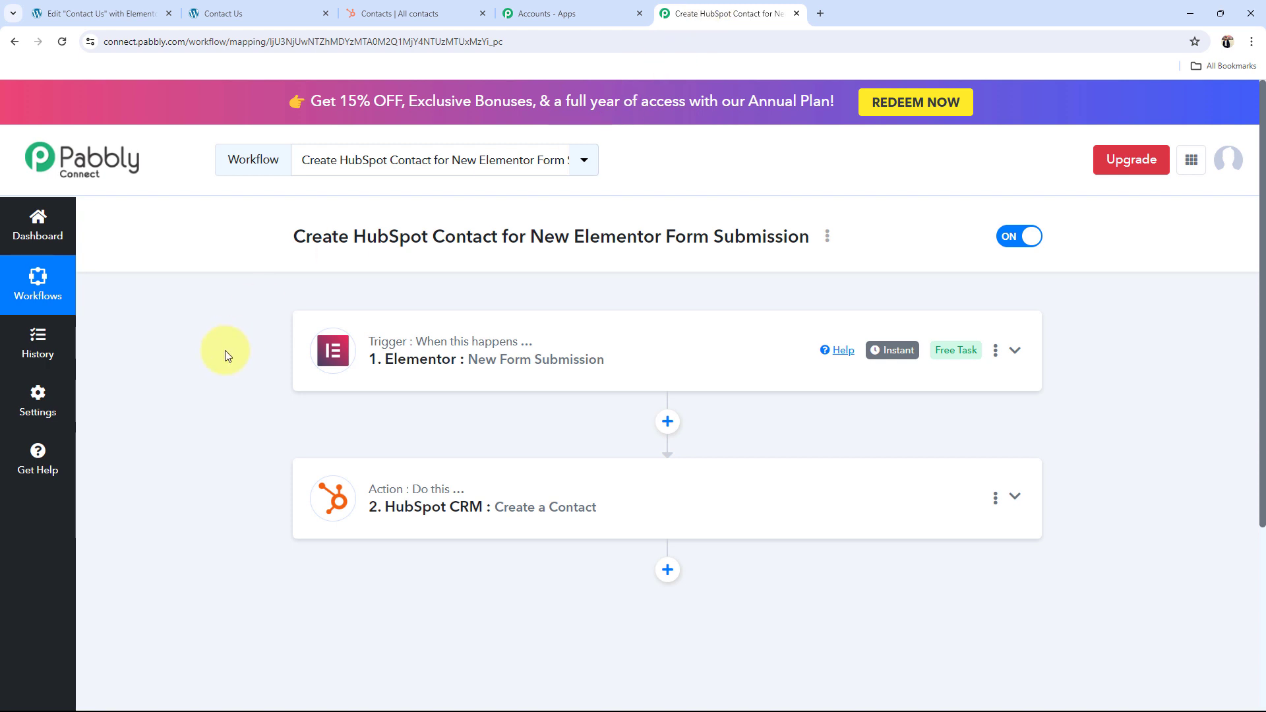